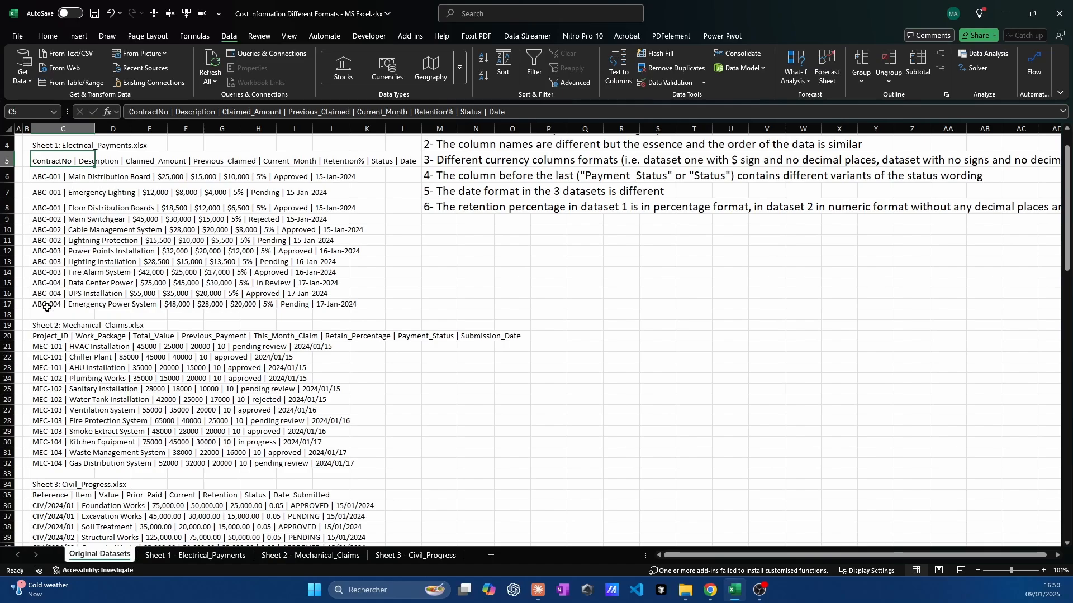
- Compare the header rows and the currency formats of the three datasets on the Original Datasets sheet
{"action": "left_click", "coordinate": [50, 333], "text": "ctrl"}
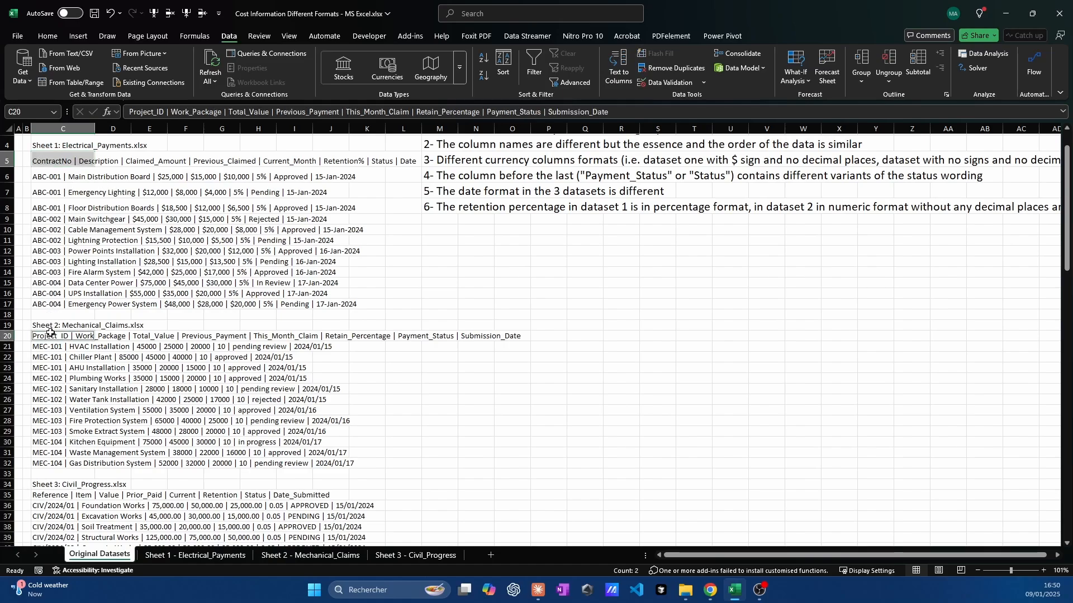
{"action": "left_click", "coordinate": [54, 495], "text": "ctrl"}
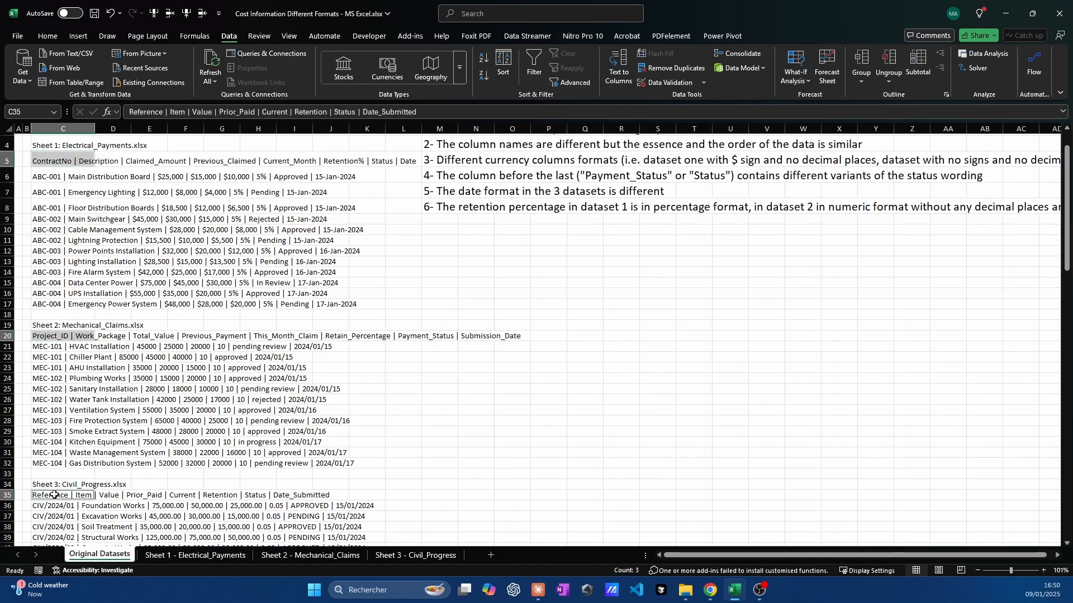
{"action": "left_click", "coordinate": [177, 186]}
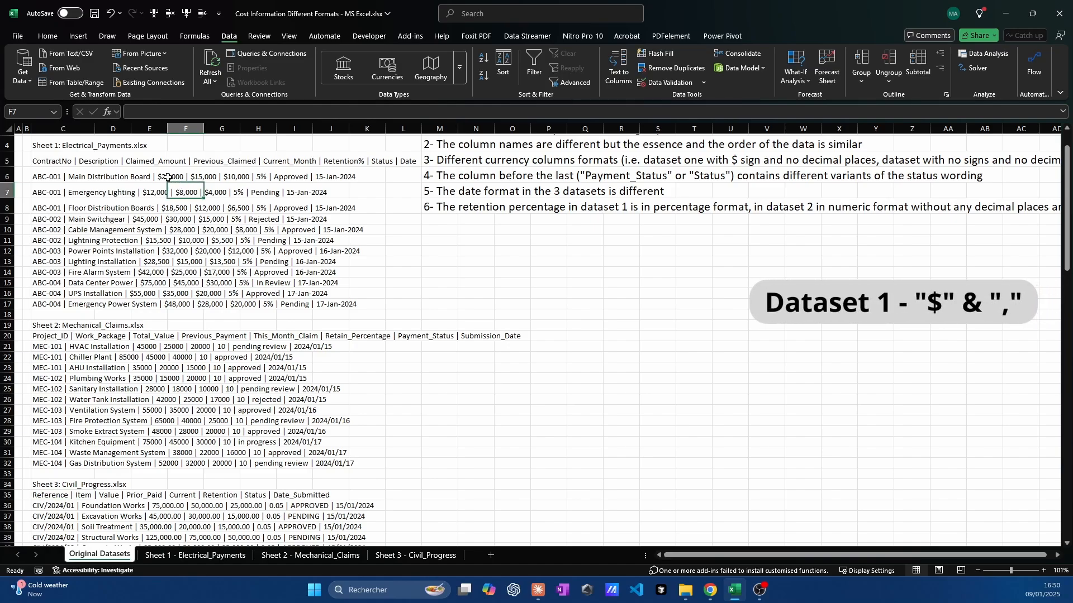
{"action": "left_click", "coordinate": [150, 349]}
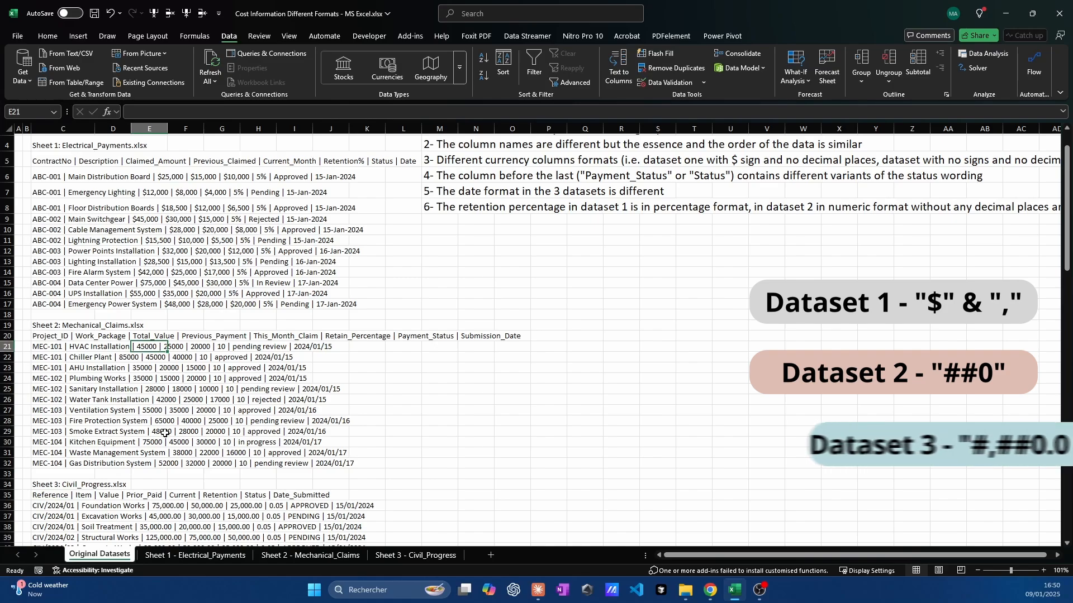
{"action": "left_click", "coordinate": [175, 505]}
{"action": "scroll", "coordinate": [175, 505], "scroll_direction": "down", "scroll_amount": 2}
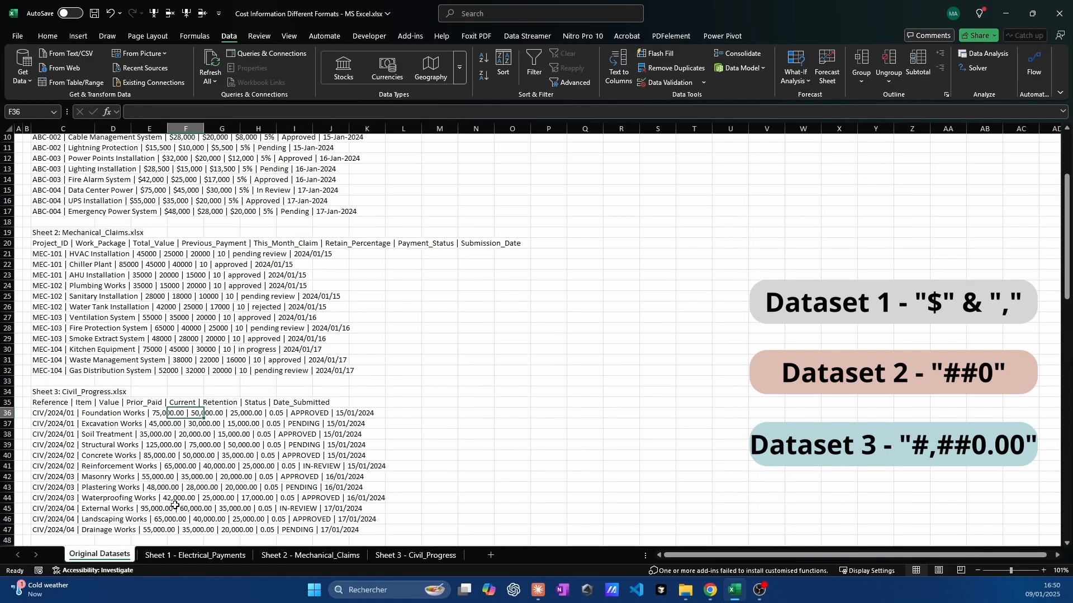
{"action": "scroll", "coordinate": [434, 227], "scroll_direction": "up", "scroll_amount": 3}
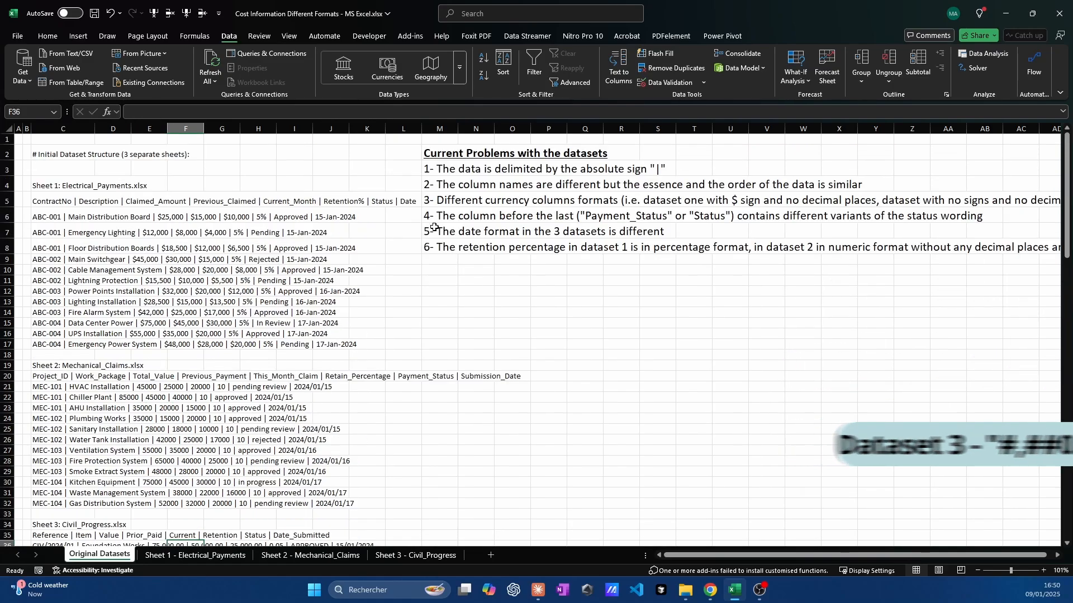
- Compare the status column names and the status wording in the electrical and mechanical datasets
{"action": "left_click", "coordinate": [386, 202]}
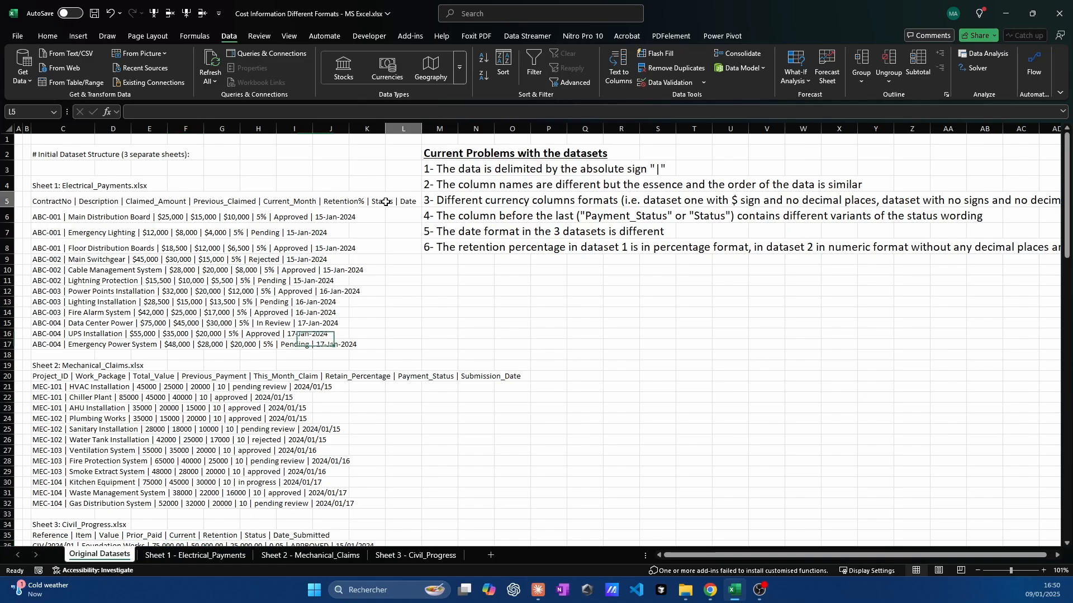
{"action": "left_click", "coordinate": [424, 377]}
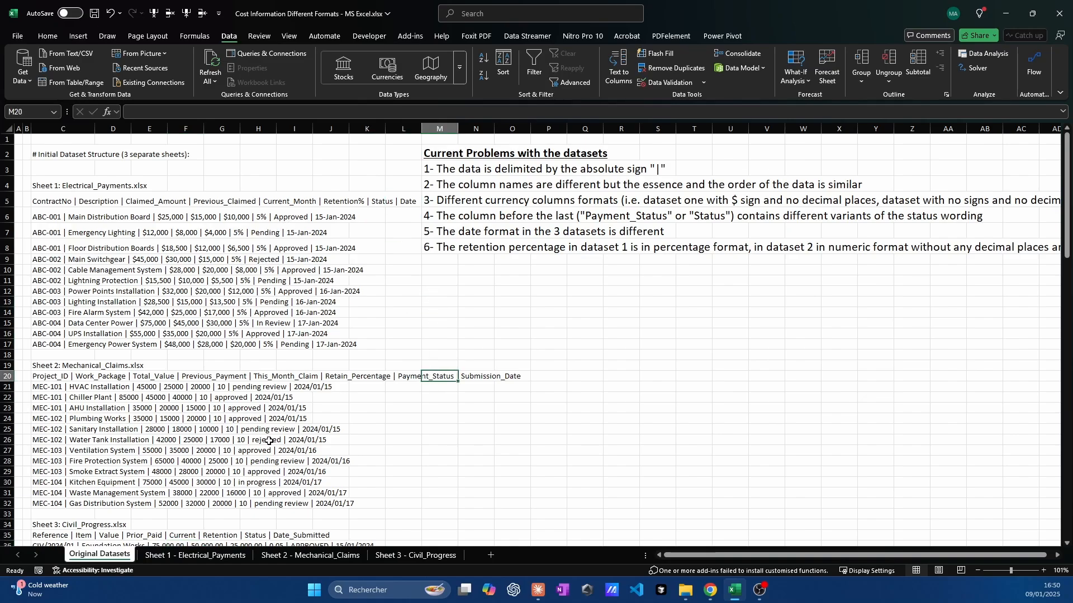
{"action": "left_click", "coordinate": [271, 232]}
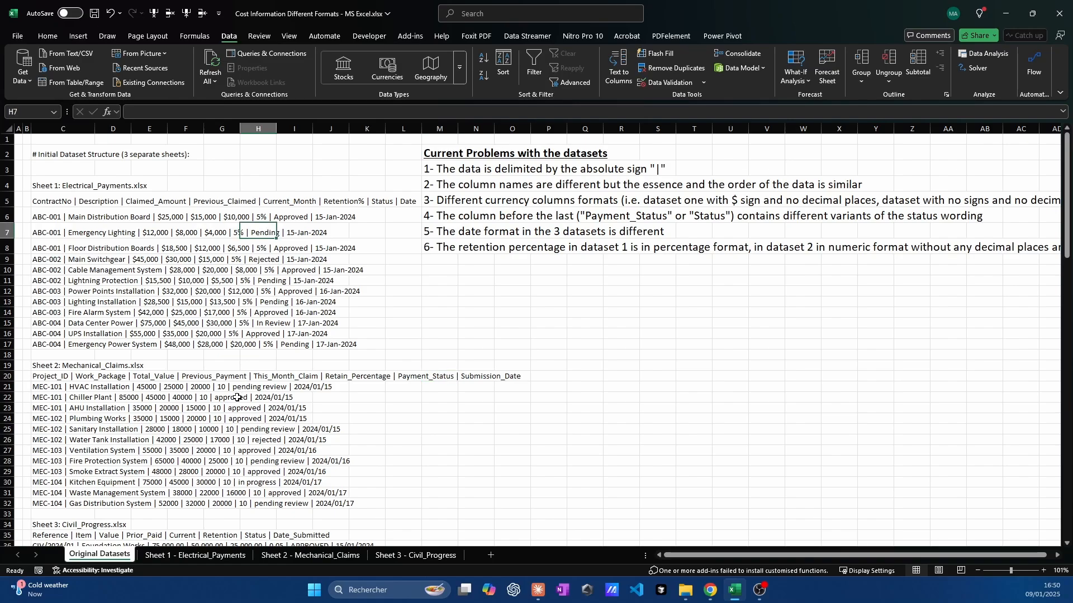
{"action": "left_click", "coordinate": [250, 390], "text": "ctrl"}
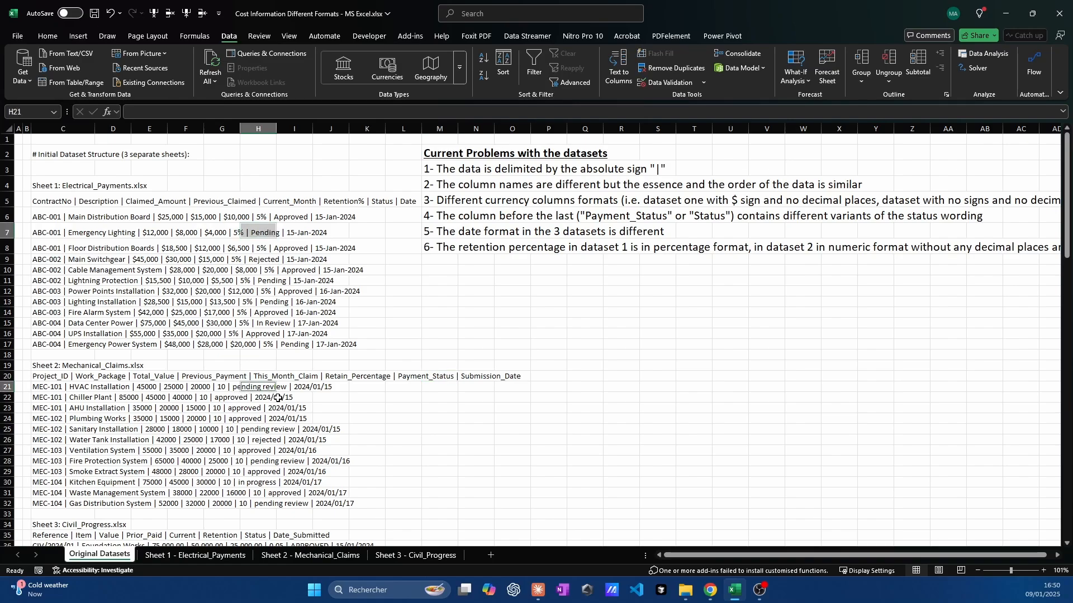
{"action": "left_click", "coordinate": [253, 228]}
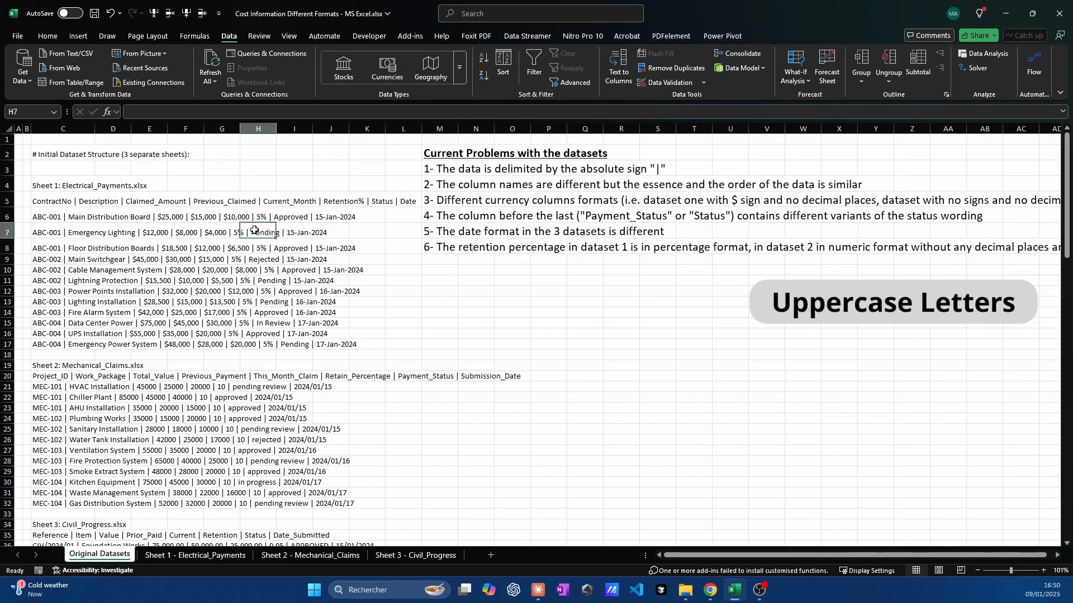
{"action": "left_click", "coordinate": [236, 388]}
- Examine how the date and retention formats differ between the electrical, mechanical and civil datasets
{"action": "scroll", "coordinate": [330, 214], "scroll_direction": "down", "scroll_amount": 1}
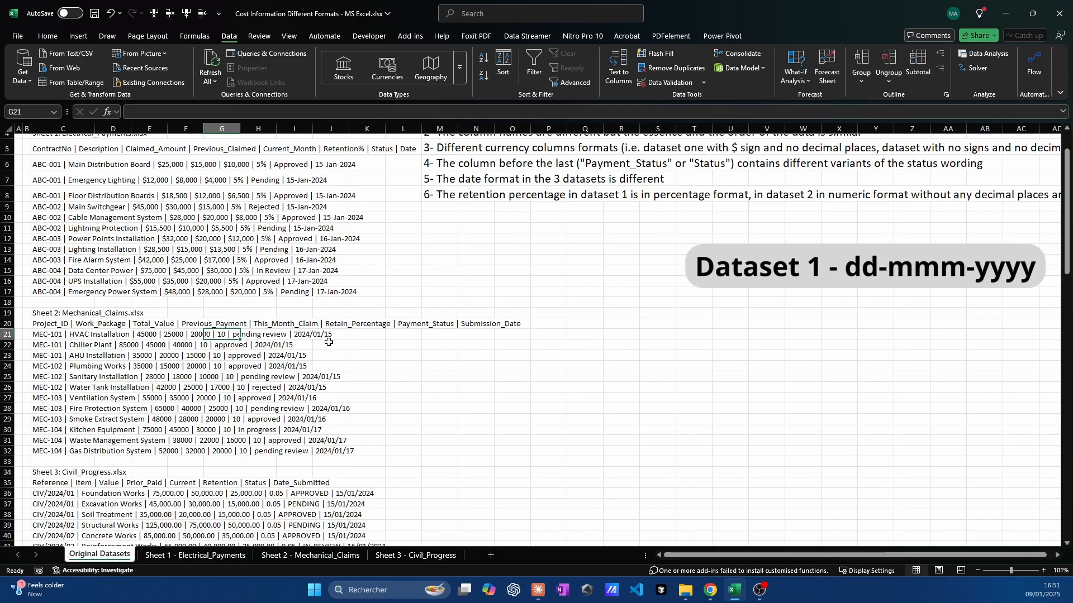
{"action": "scroll", "coordinate": [328, 342], "scroll_direction": "down", "scroll_amount": 2}
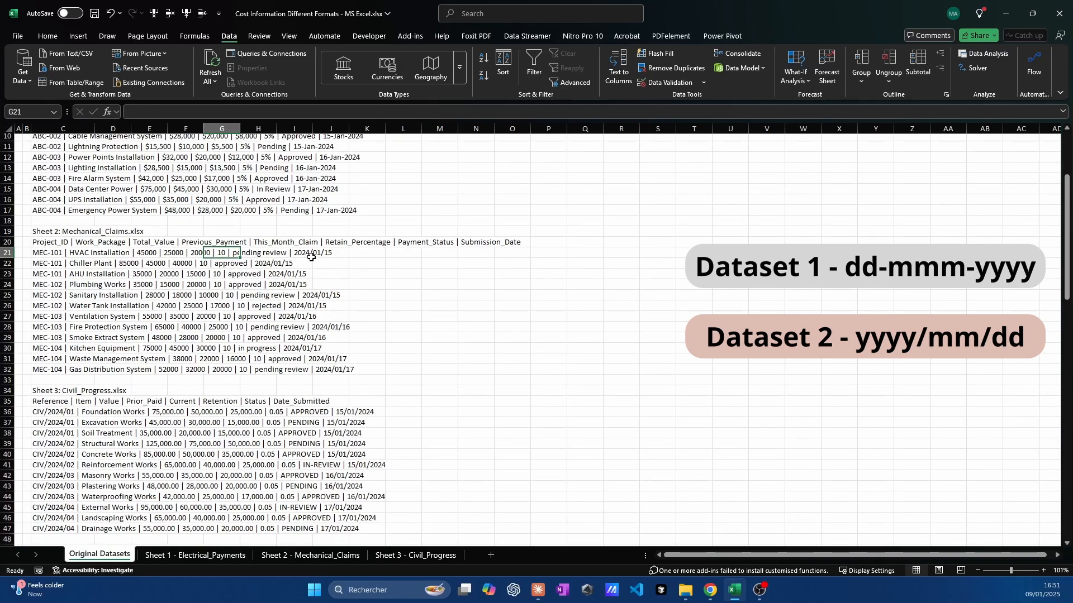
{"action": "scroll", "coordinate": [329, 267], "scroll_direction": "down", "scroll_amount": 2}
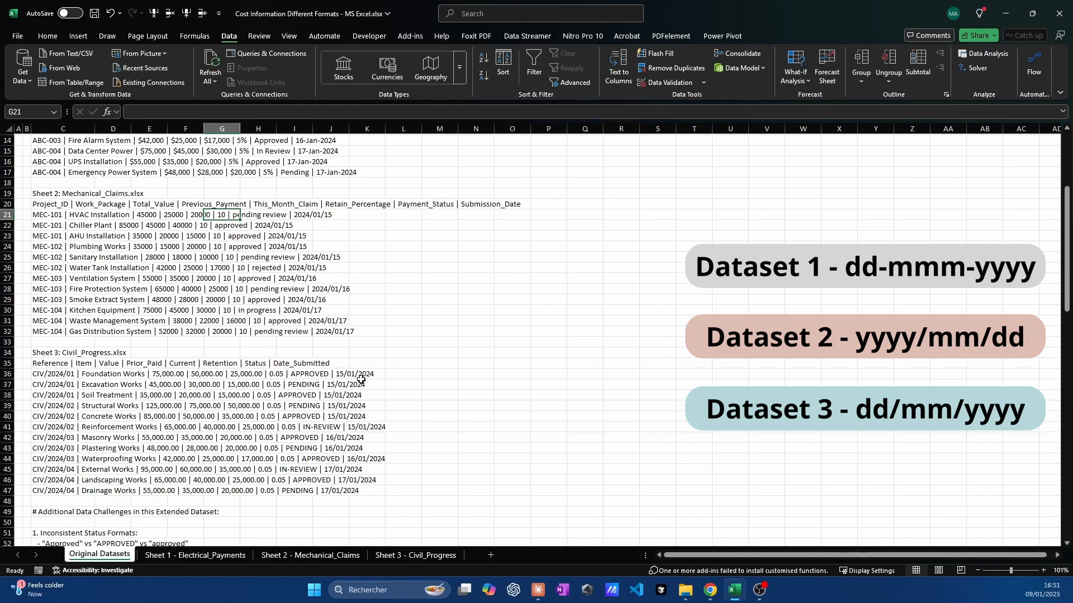
{"action": "scroll", "coordinate": [385, 389], "scroll_direction": "up", "scroll_amount": 4}
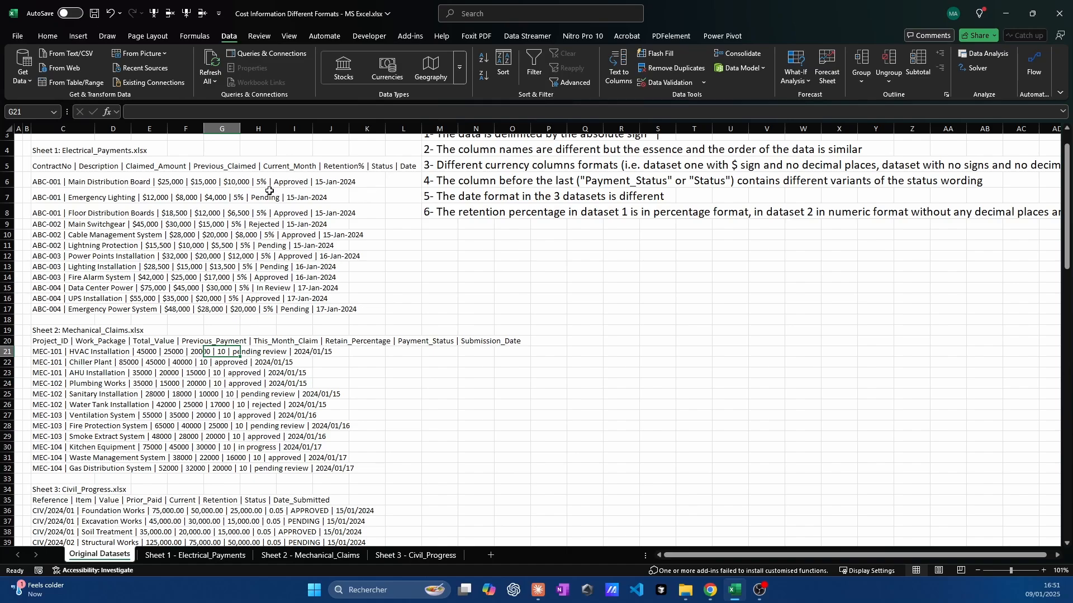
{"action": "scroll", "coordinate": [274, 193], "scroll_direction": "down", "scroll_amount": 1}
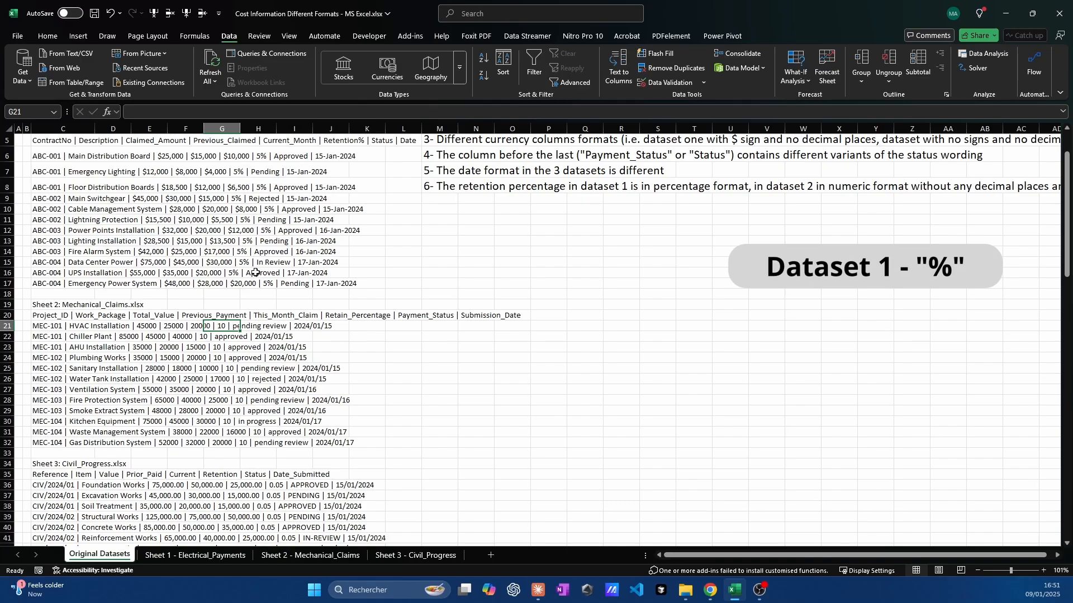
{"action": "scroll", "coordinate": [217, 264], "scroll_direction": "down", "scroll_amount": 2}
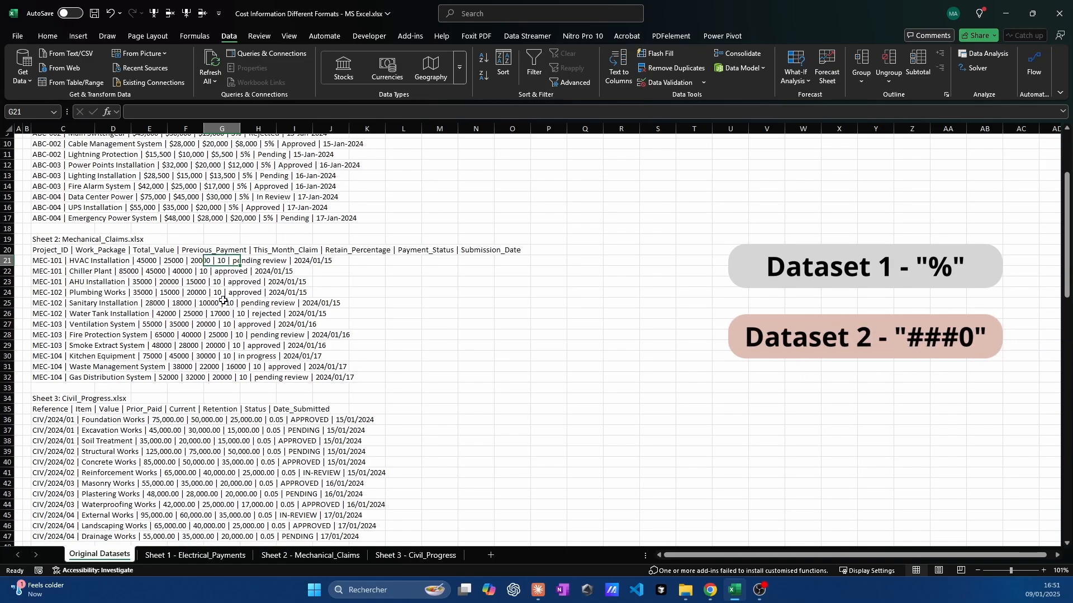
{"action": "scroll", "coordinate": [239, 343], "scroll_direction": "down", "scroll_amount": 2}
{"action": "scroll", "coordinate": [246, 378], "scroll_direction": "down", "scroll_amount": 2}
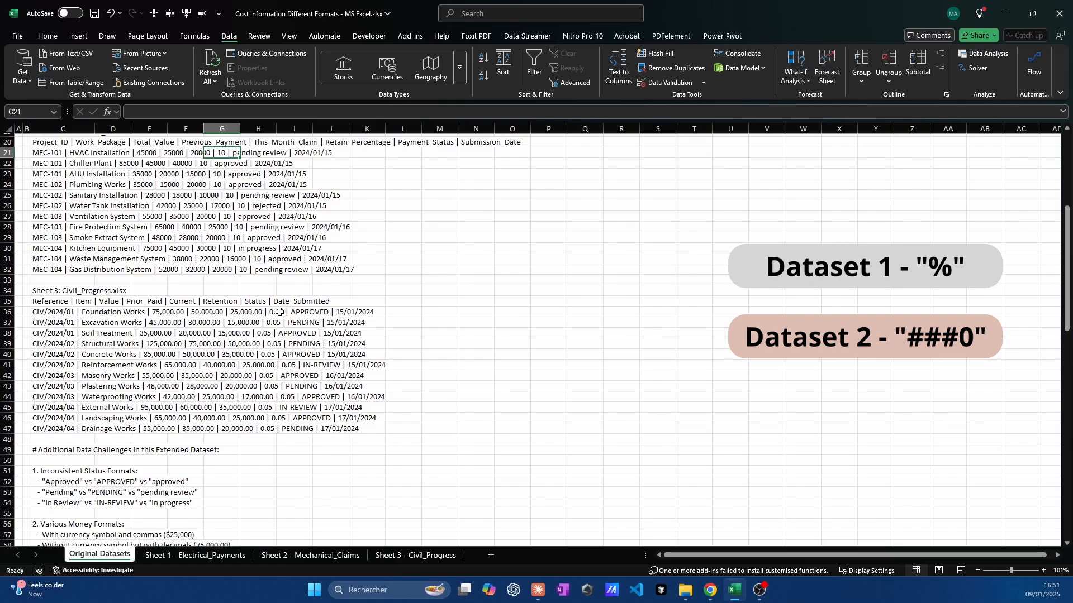
{"action": "scroll", "coordinate": [265, 378], "scroll_direction": "up", "scroll_amount": 6}
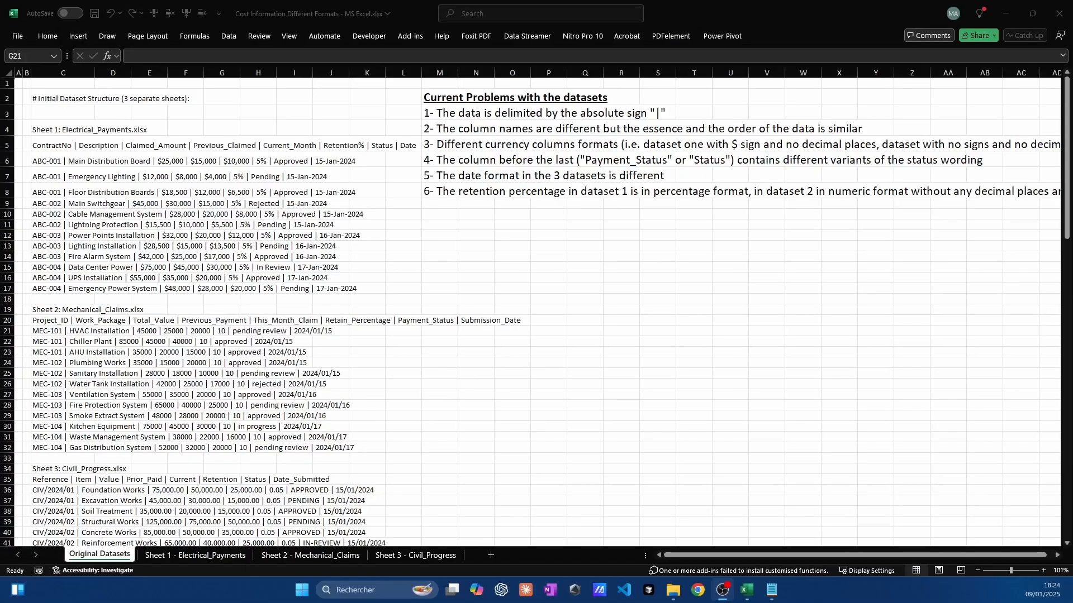
- Look through the separate Electrical_Payments, Mechanical_Claims and Civil_Progress sheets
{"action": "left_click", "coordinate": [180, 555]}
{"action": "left_click", "coordinate": [295, 555]}
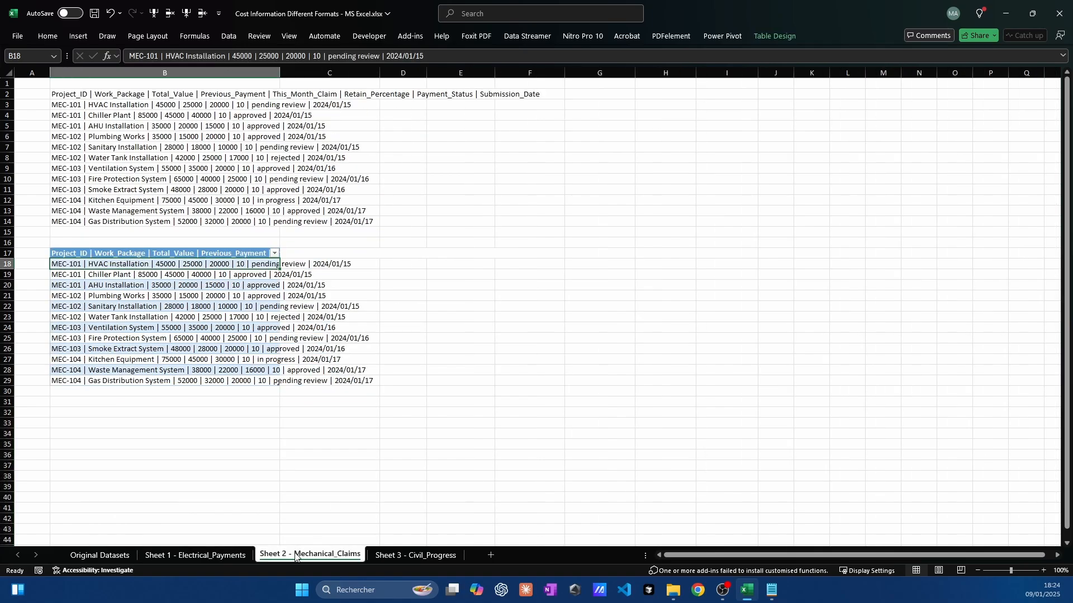
{"action": "left_click", "coordinate": [415, 555]}
- On the Sheet 1 - Electrical_Payments sheet, copy the raw data in C2:C14 and paste it starting at C33
{"action": "left_click", "coordinate": [196, 555]}
{"action": "left_click", "coordinate": [223, 472]}
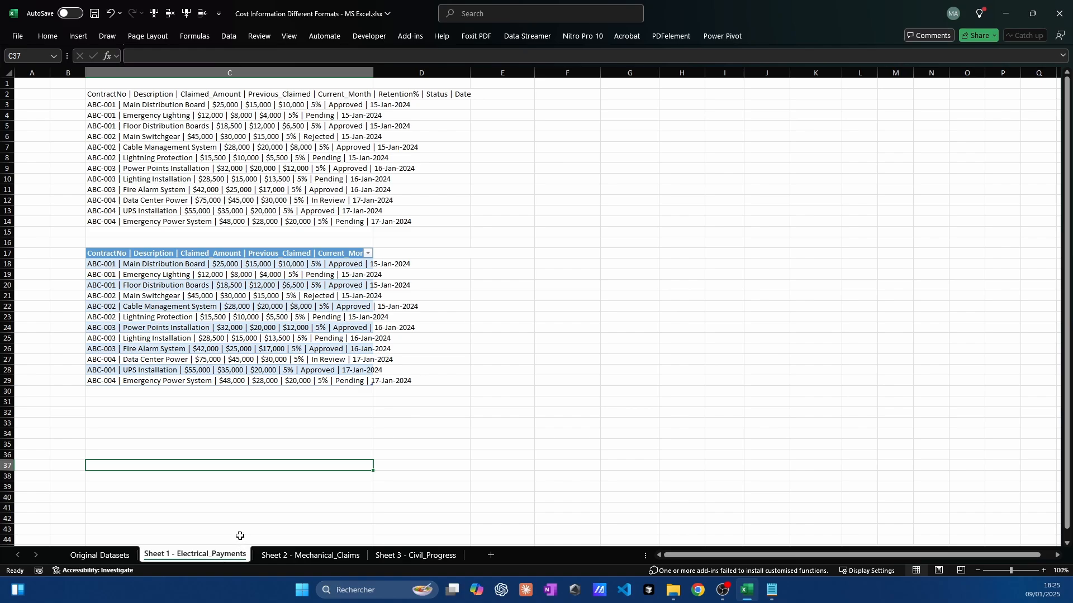
{"action": "left_click_drag", "start_coordinate": [223, 93], "coordinate": [220, 221]}
{"action": "key", "text": "ctrl+c"}
{"action": "left_click", "coordinate": [143, 422]}
{"action": "key", "text": "ctrl+v"}
{"action": "scroll", "coordinate": [282, 420], "scroll_direction": "down", "scroll_amount": 4}
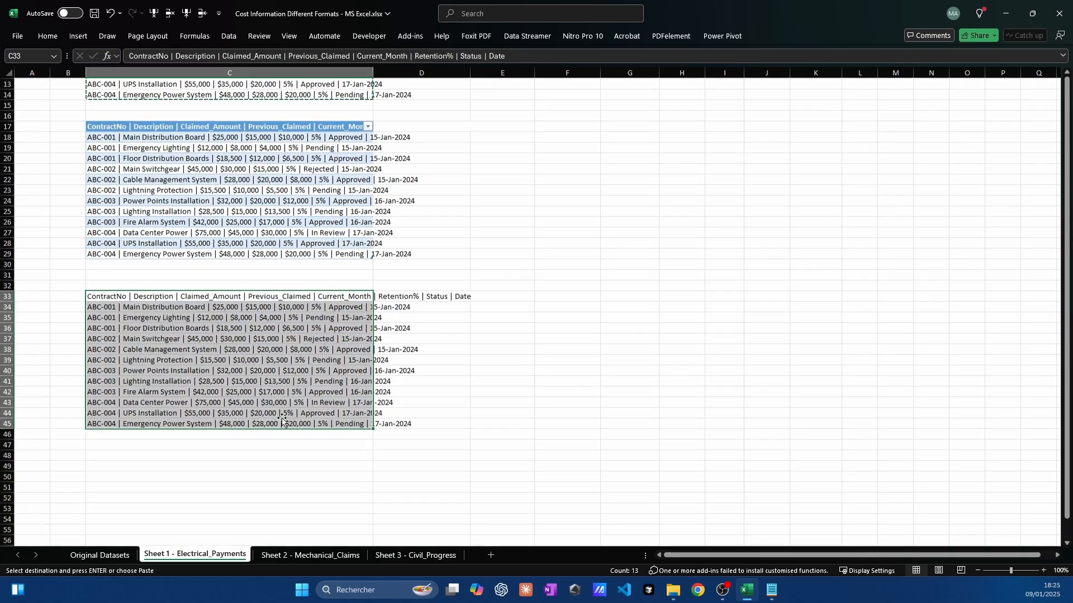
- Convert the pasted range C33:C45 into a table that has headers
{"action": "key", "text": "ctrl+t"}
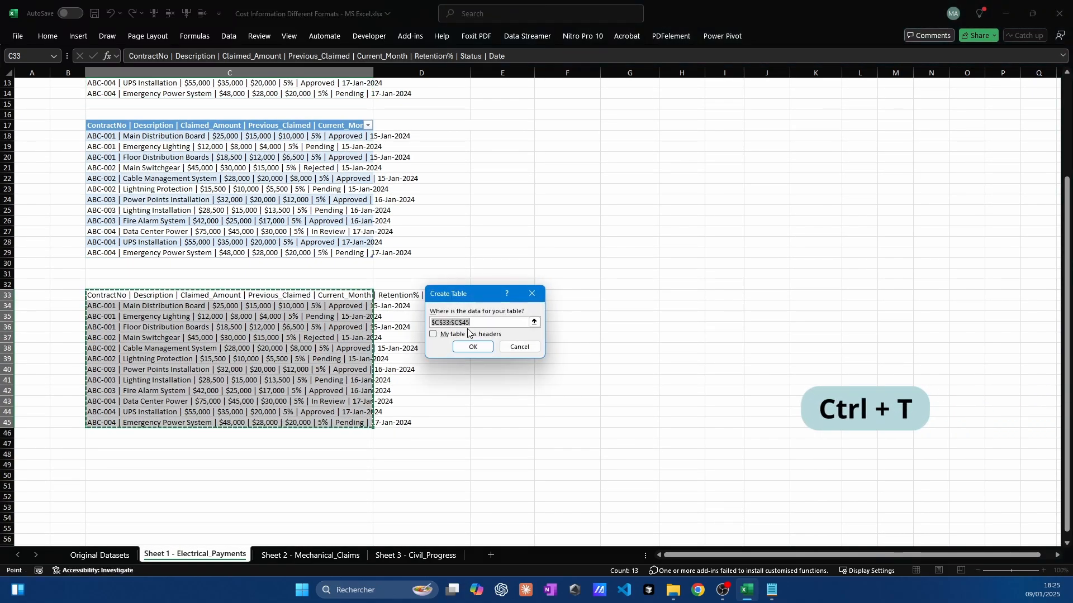
{"action": "left_click", "coordinate": [450, 336]}
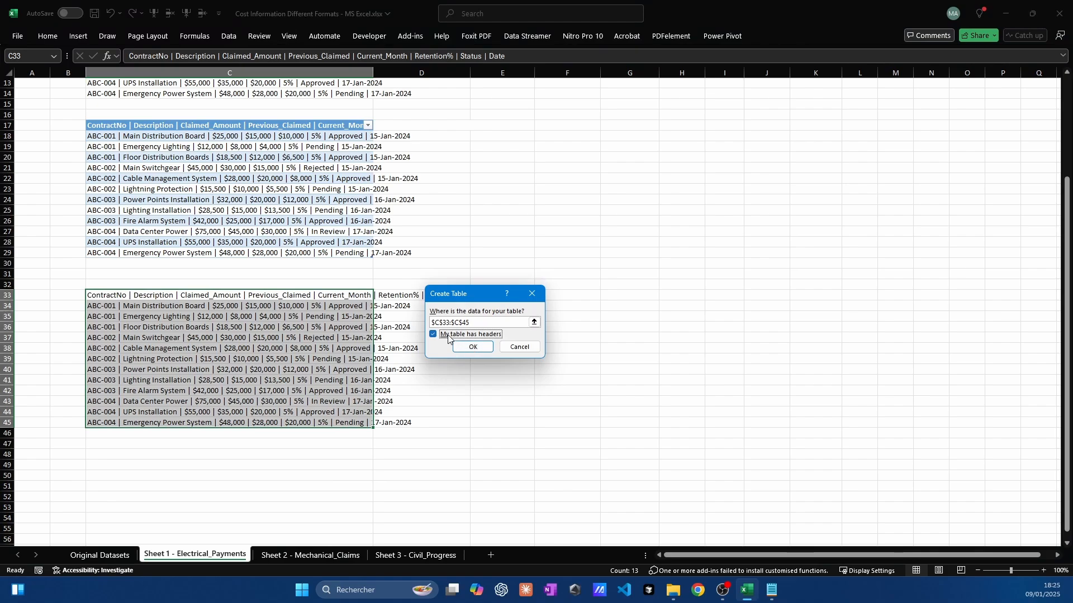
{"action": "left_click", "coordinate": [473, 347]}
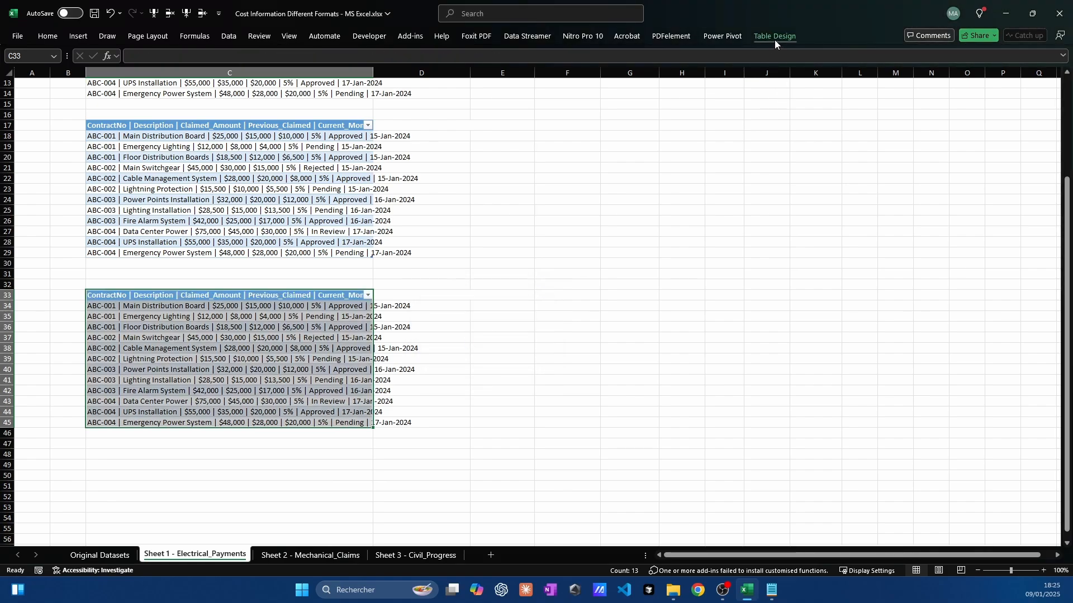
- Name the new table Electrical_Payments
{"action": "left_click", "coordinate": [774, 36]}
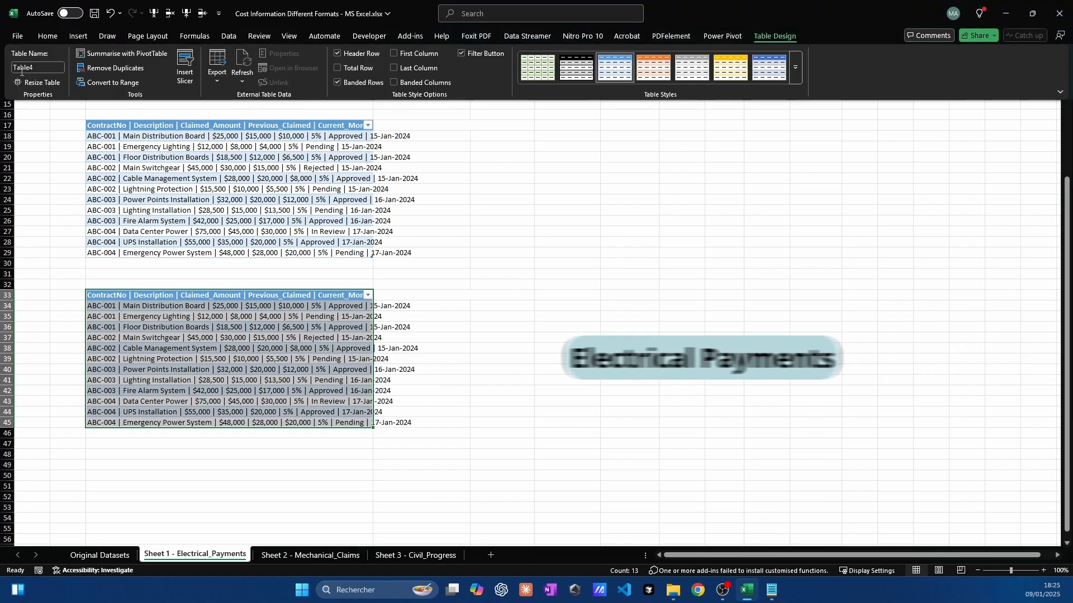
{"action": "left_click", "coordinate": [16, 66]}
{"action": "type", "text": "Ele"}
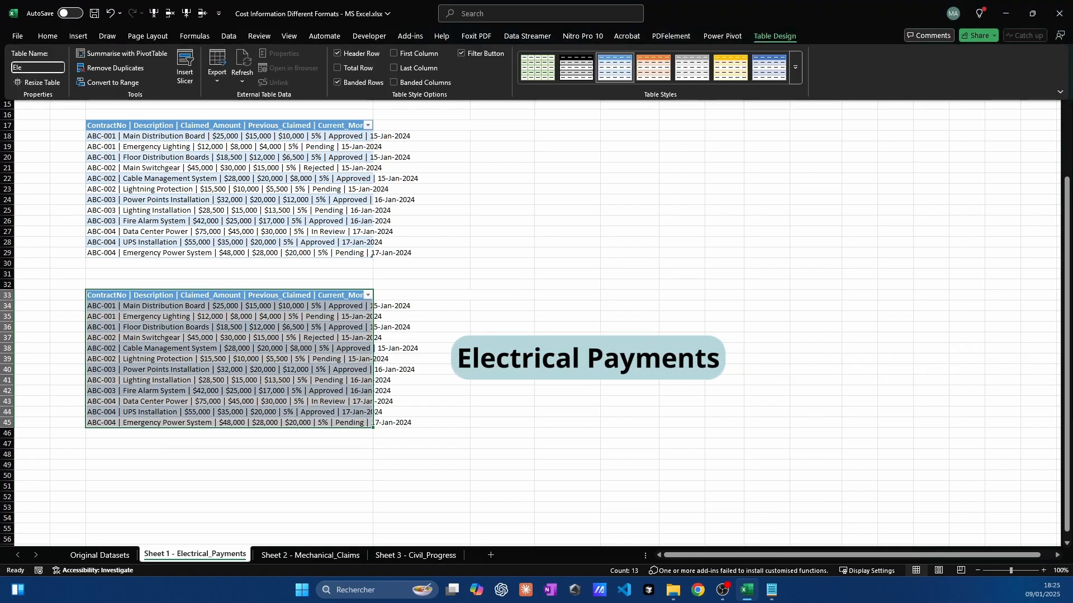
{"action": "type", "text": "ctrical_Payments"}
{"action": "key", "text": "Return"}
- Load the Electrical_Payments table into the Power Query Editor and delete its automatic Changed Type step
{"action": "left_click", "coordinate": [347, 386]}
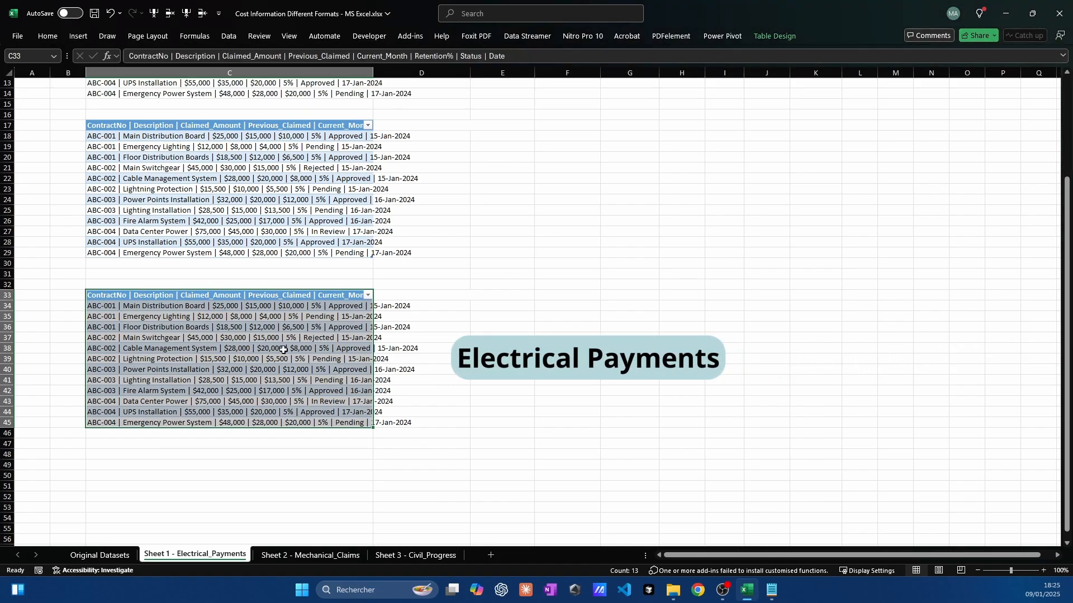
{"action": "left_click", "coordinate": [283, 349]}
{"action": "left_click", "coordinate": [228, 35]}
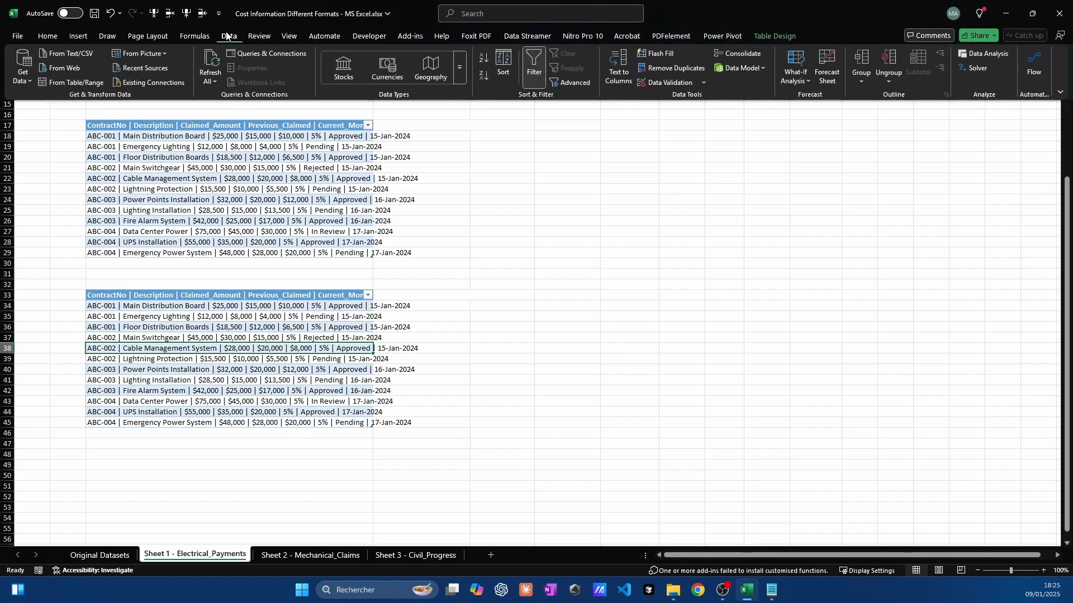
{"action": "left_click", "coordinate": [73, 84]}
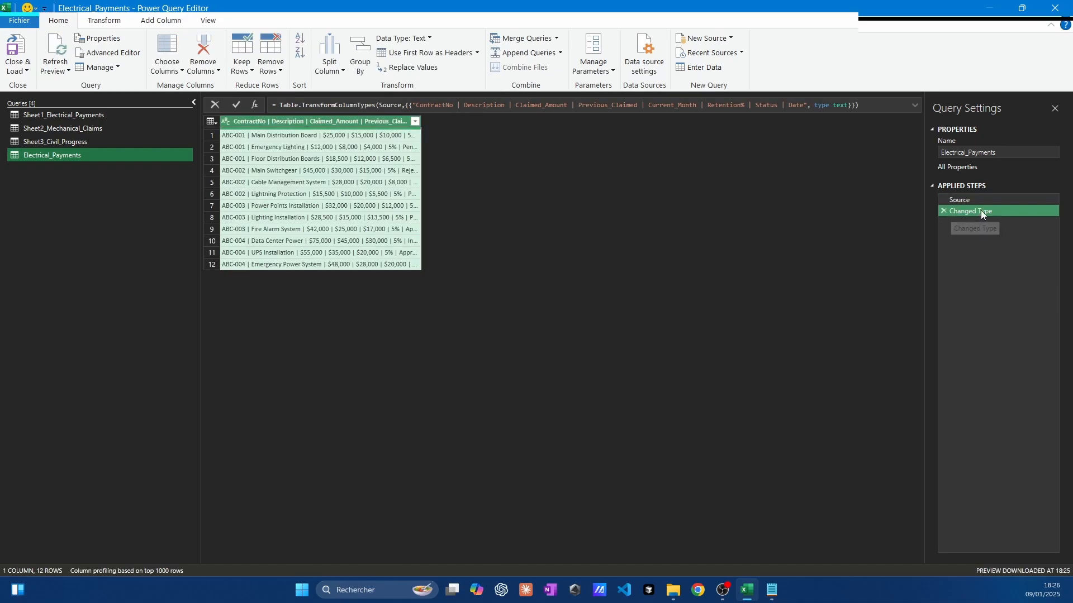
{"action": "left_click", "coordinate": [944, 211]}
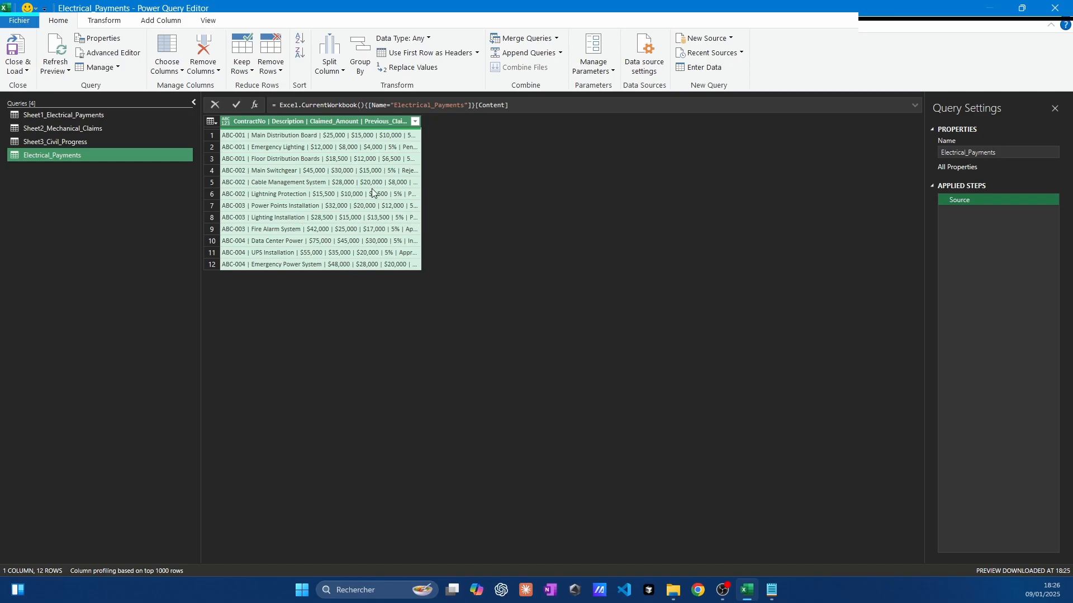
- Review the finished Sheet1_Electrical_Payments query as a reference and return to the Electrical_Payments query
{"action": "left_click", "coordinate": [106, 115]}
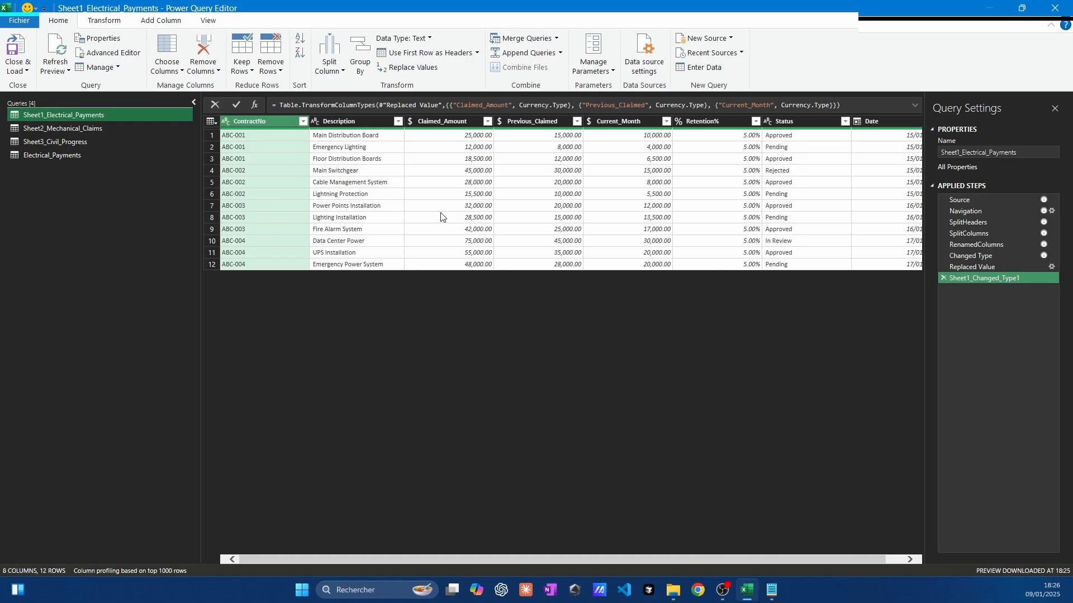
{"action": "scroll", "coordinate": [637, 246], "scroll_direction": "right", "scroll_amount": 1}
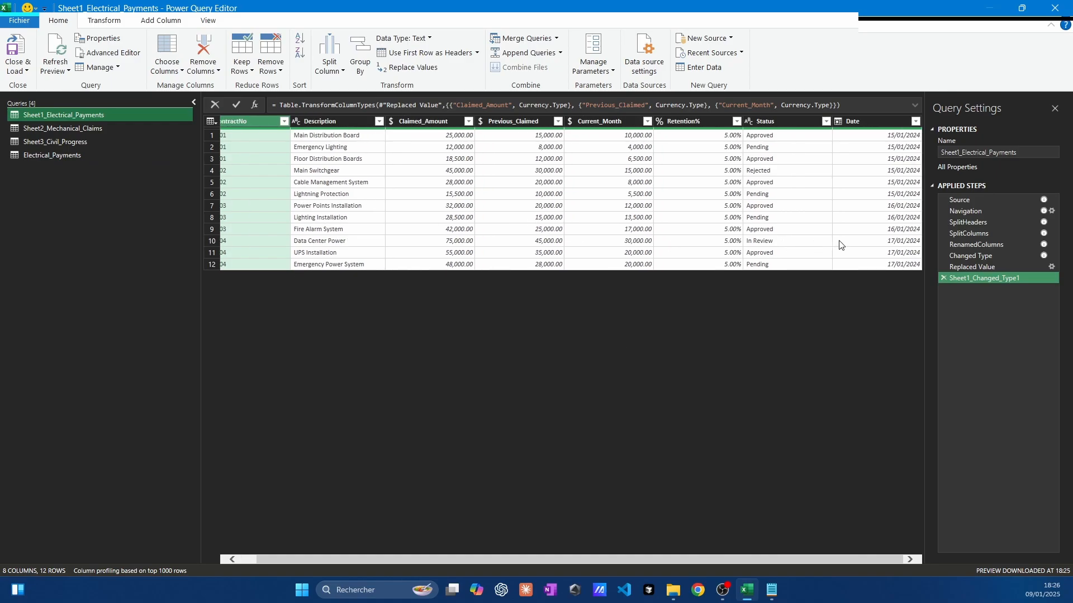
{"action": "scroll", "coordinate": [839, 245], "scroll_direction": "left", "scroll_amount": 1}
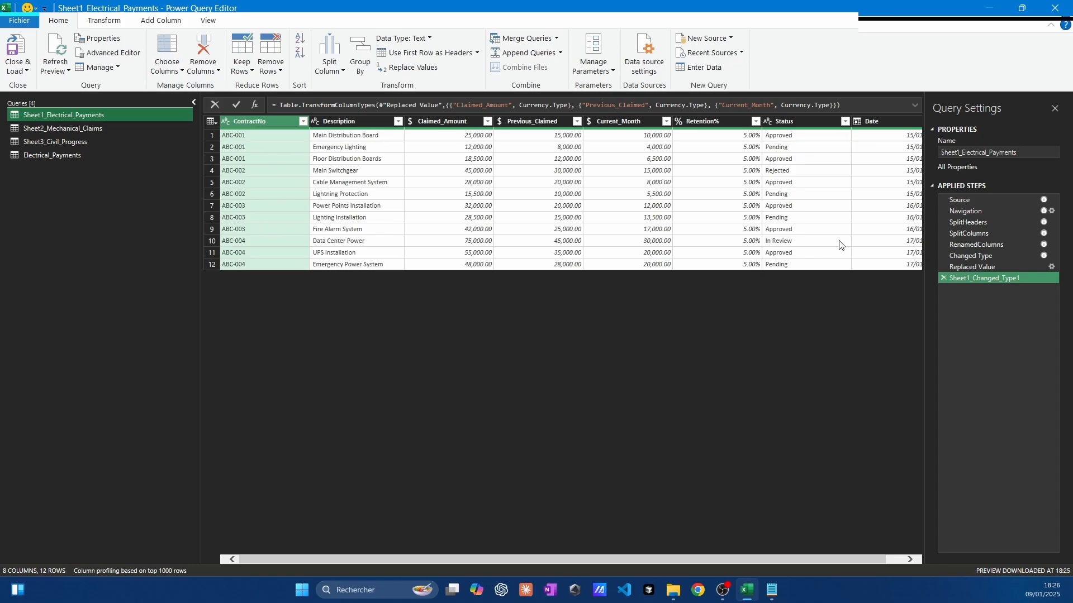
{"action": "left_click", "coordinate": [52, 155]}
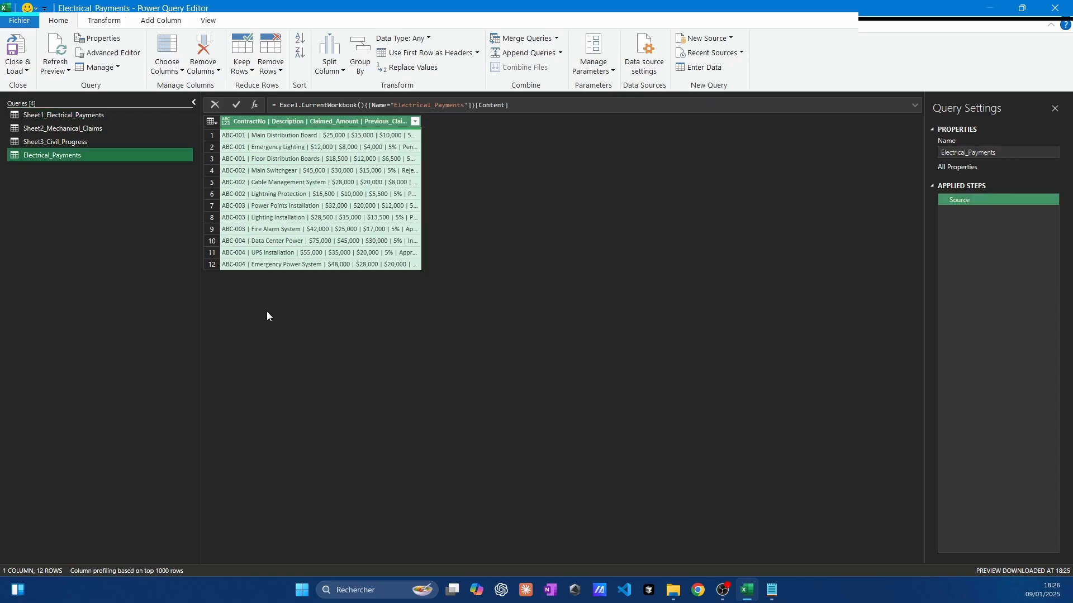
- In the query's M code, add comments for getting the header text from the first row and splitting it into an array by "|"
{"action": "left_click", "coordinate": [105, 54]}
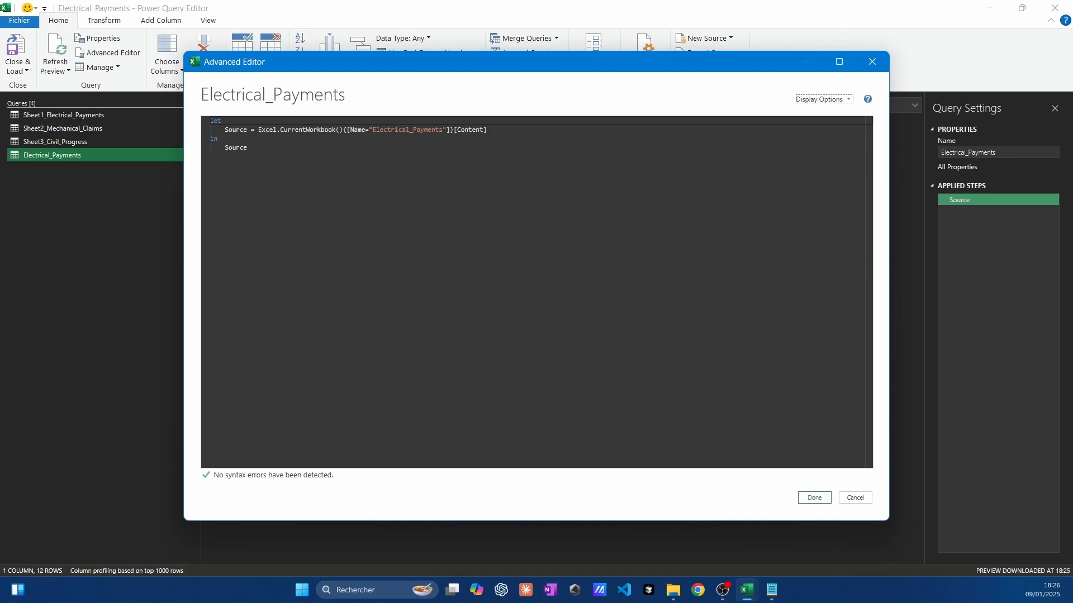
{"action": "key", "text": "alt+Tab"}
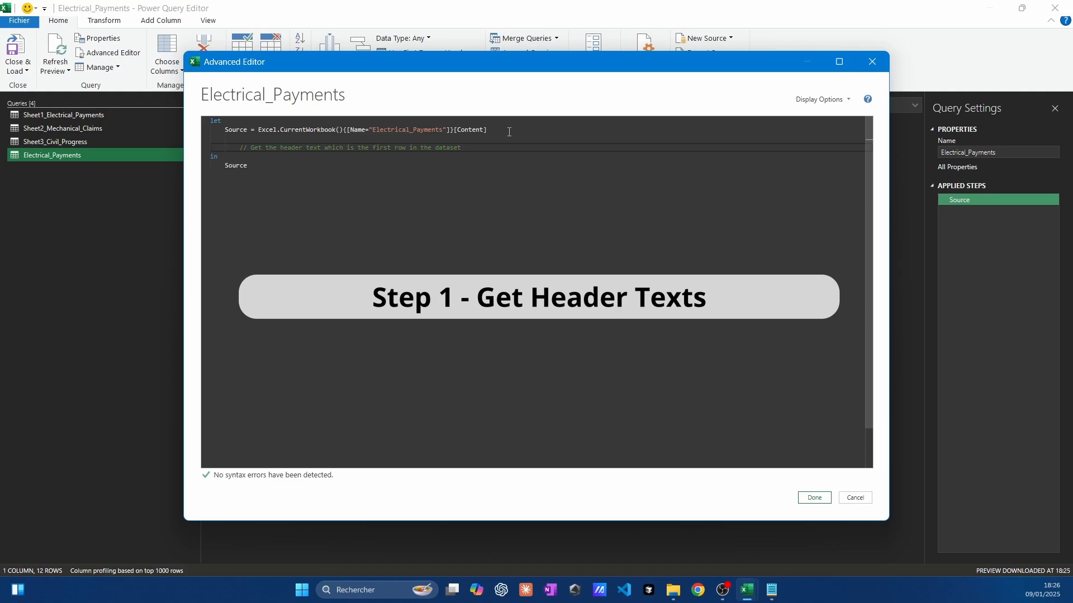
{"action": "key", "text": "Return"}
{"action": "key", "text": "Return"}
{"action": "type", "text": "//Split the header text for the different columns in an array and the delimeter is the \"|\""}
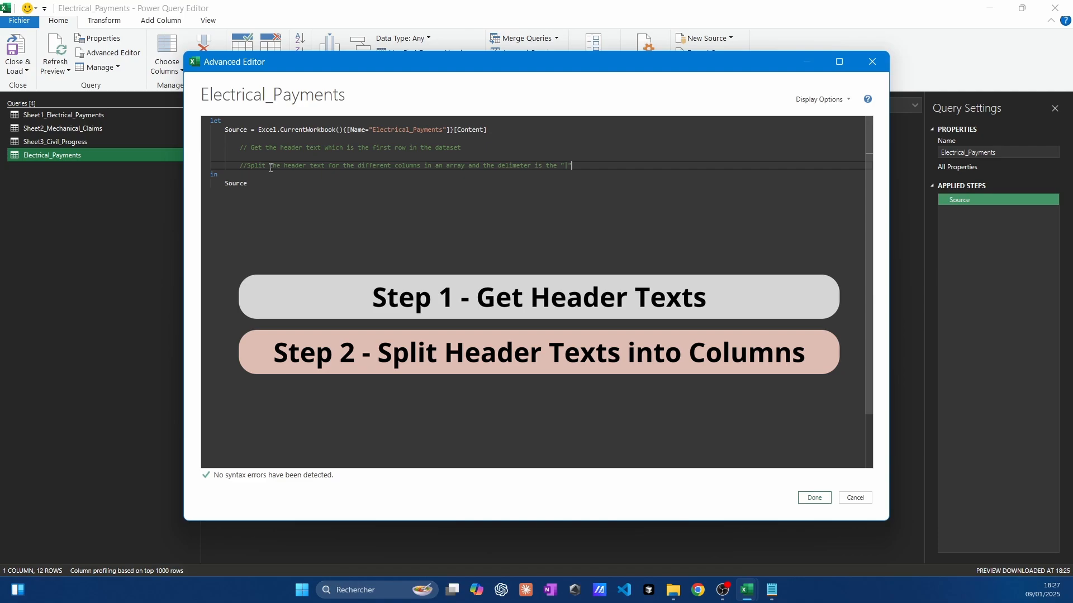
- Add an indented code comment for splitting the rest of the dataset's rows into different columns by the delimiter "|"
{"action": "key", "text": "Return"}
{"action": "key", "text": "Return"}
{"action": "key", "text": "Return"}
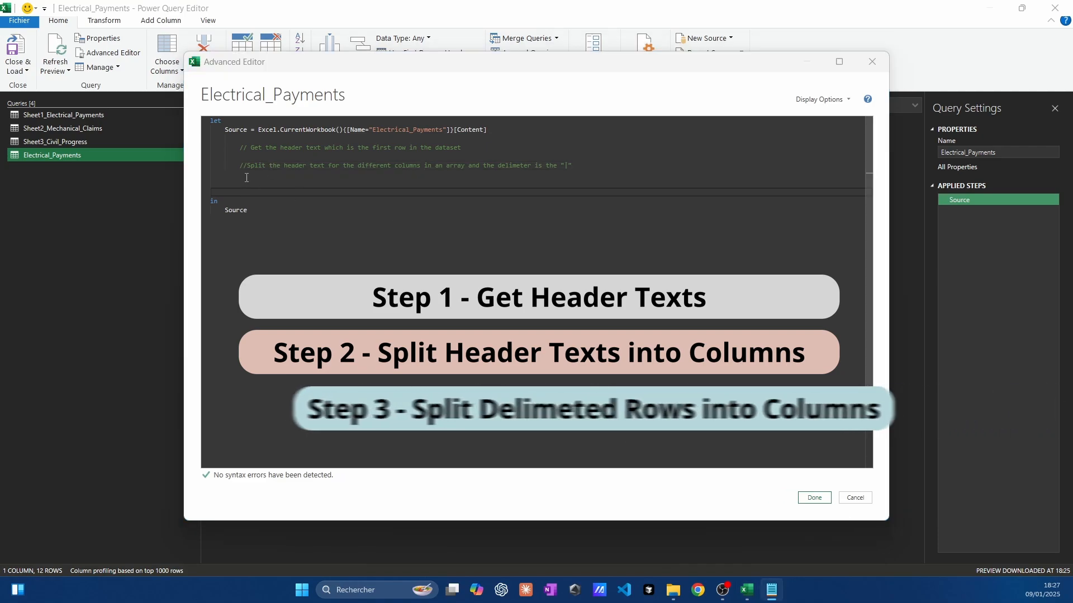
{"action": "type", "text": "//Split the rest of the rows of the dataset into different columns by the delimeter \"|\""}
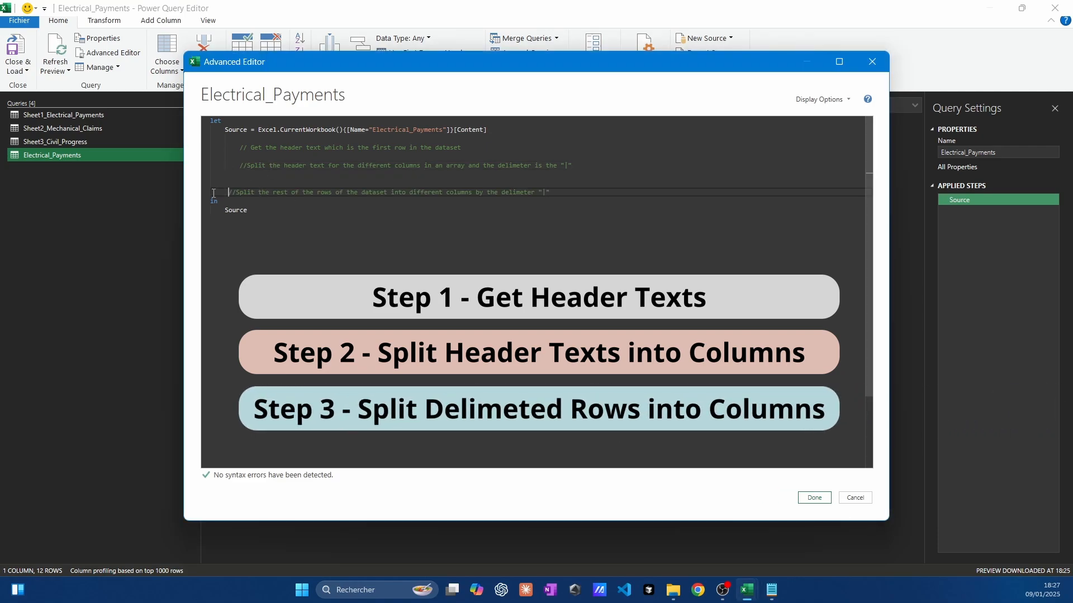
{"action": "key", "text": "Tab"}
{"action": "key", "text": "Return"}
{"action": "key", "text": "alt+Tab"}
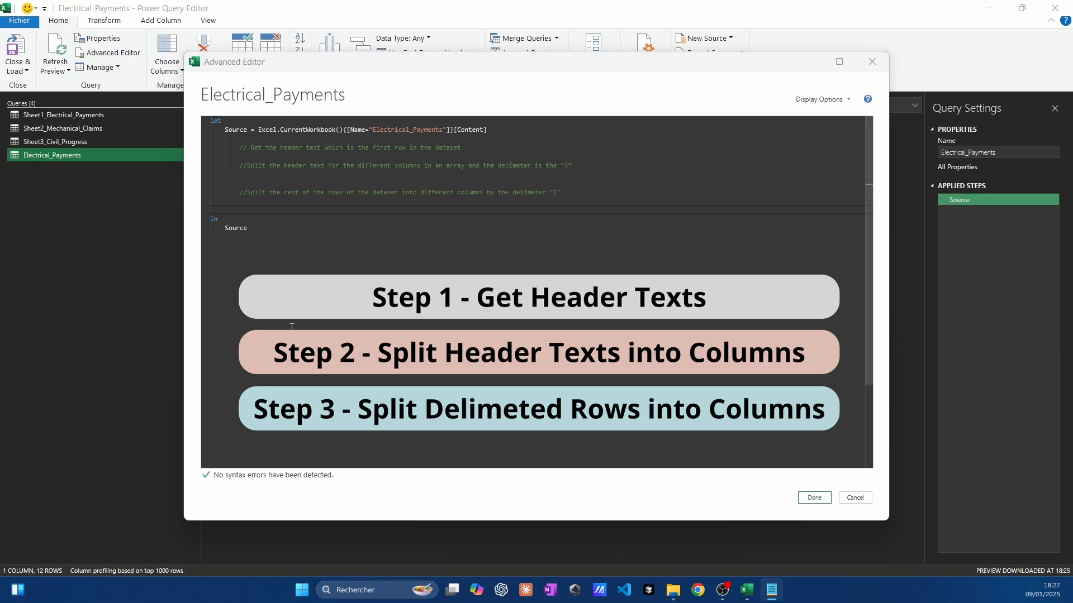
- Add comments for retitling each split column with the names in the header array and for changing irregular data to the right format
{"action": "left_click", "coordinate": [239, 207]}
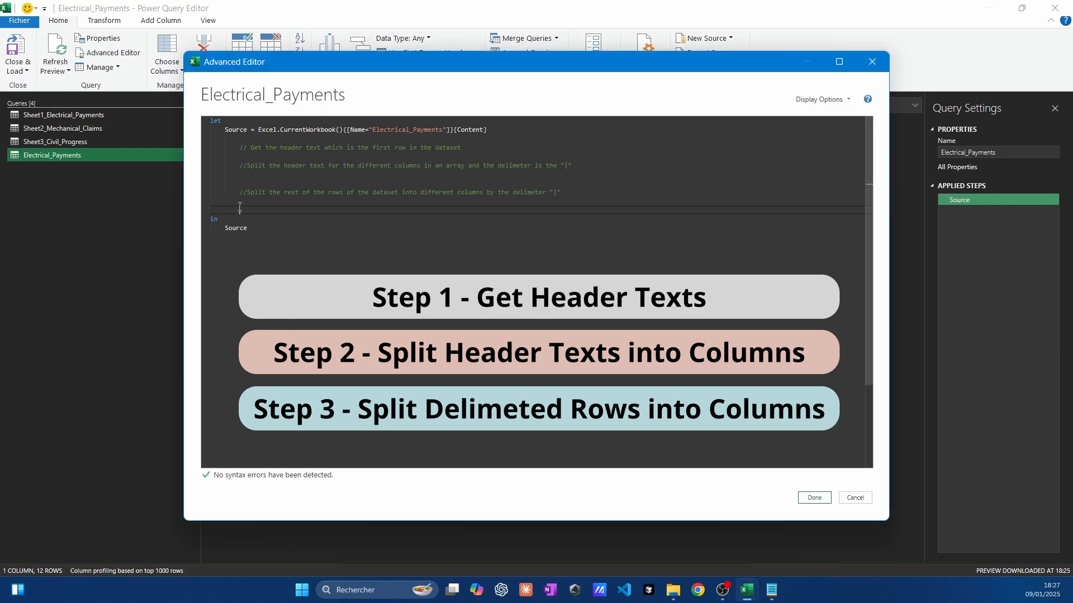
{"action": "type", "text": "//Change the title of each split column with the names in the array resulted from splitting the column headers"}
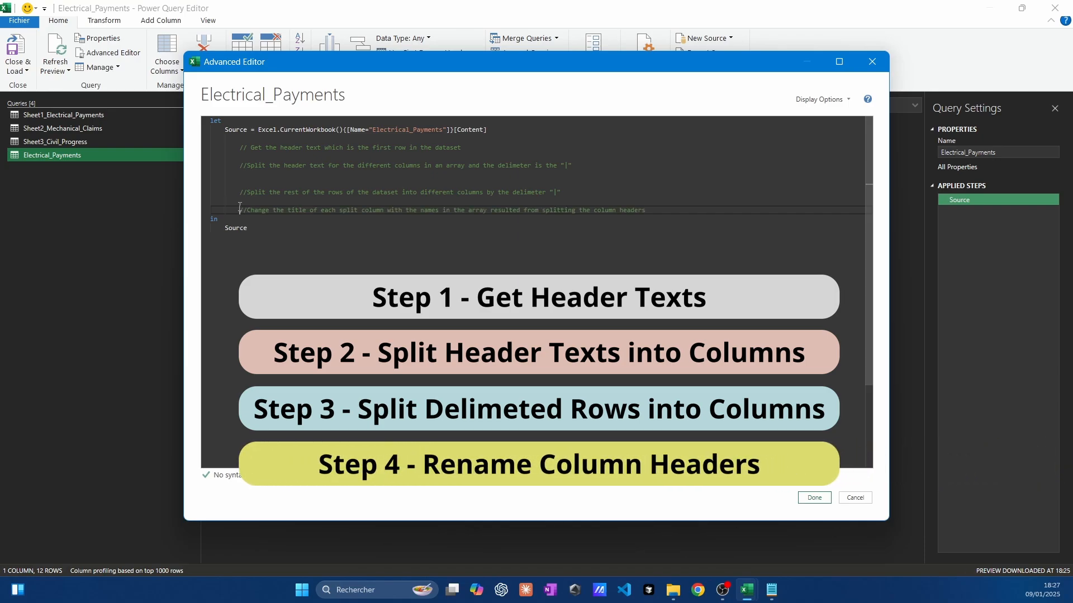
{"action": "left_click_drag", "start_coordinate": [572, 167], "coordinate": [243, 169]}
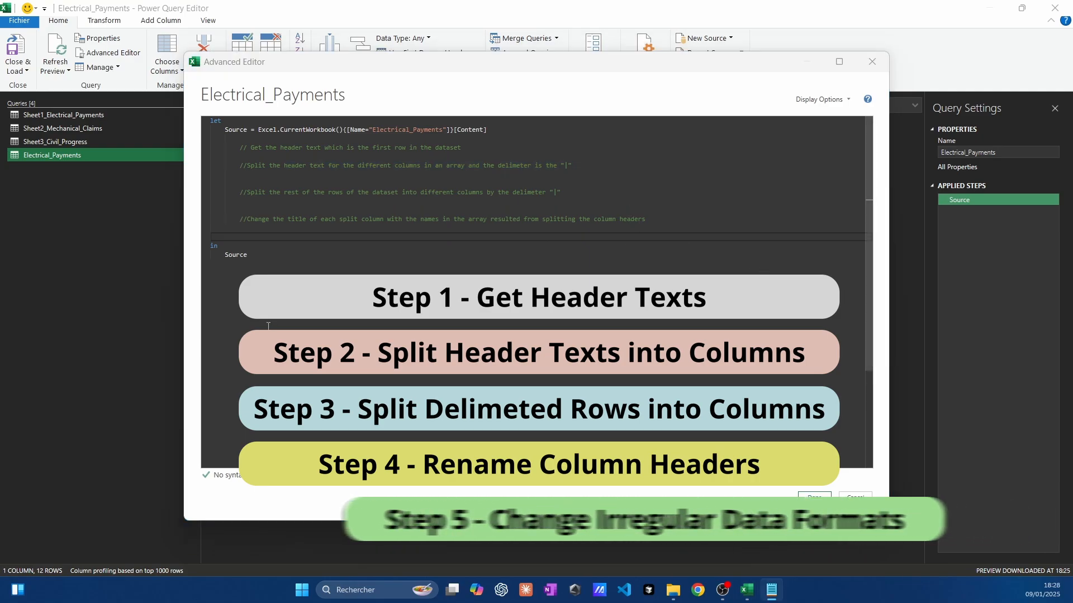
{"action": "left_click", "coordinate": [214, 237]}
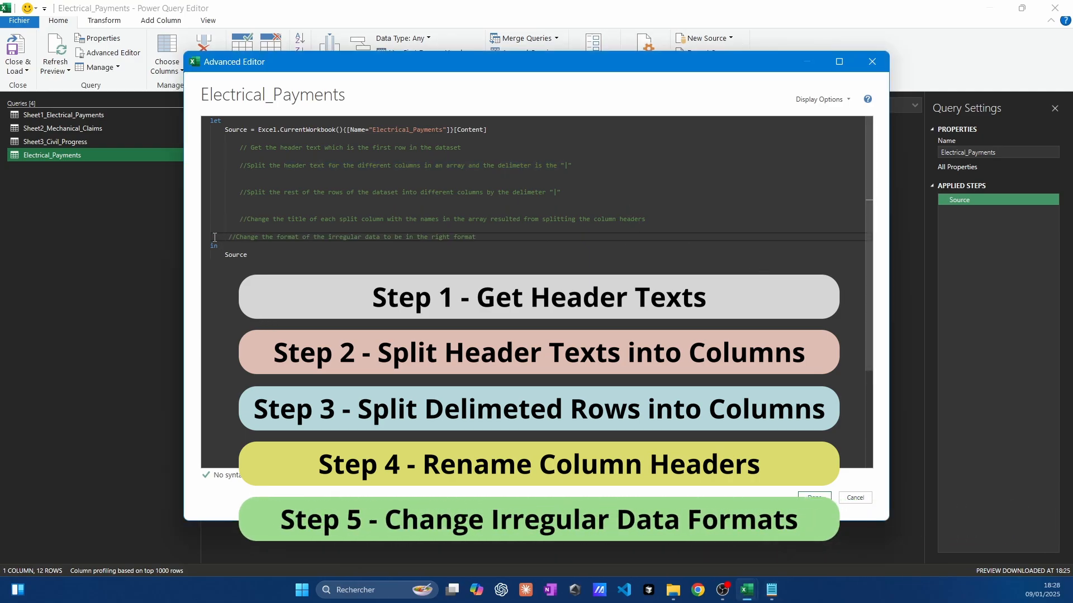
{"action": "key", "text": "Tab"}
{"action": "key", "text": "Return"}
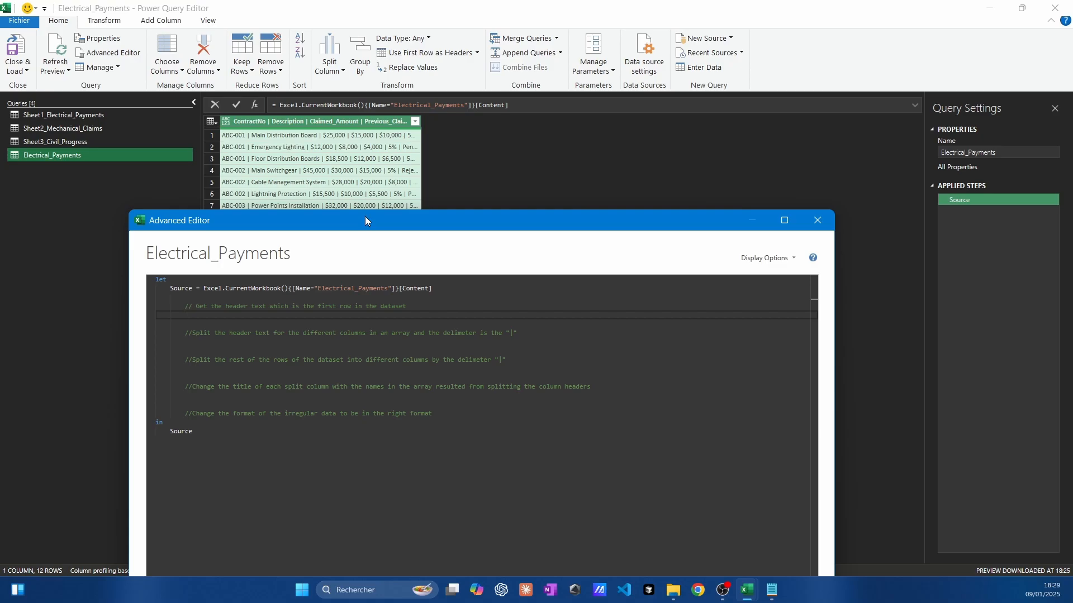
- Start a HeaderText= definition under the first comment and end the Source line with a comma
{"action": "left_click_drag", "start_coordinate": [365, 220], "coordinate": [458, 168]}
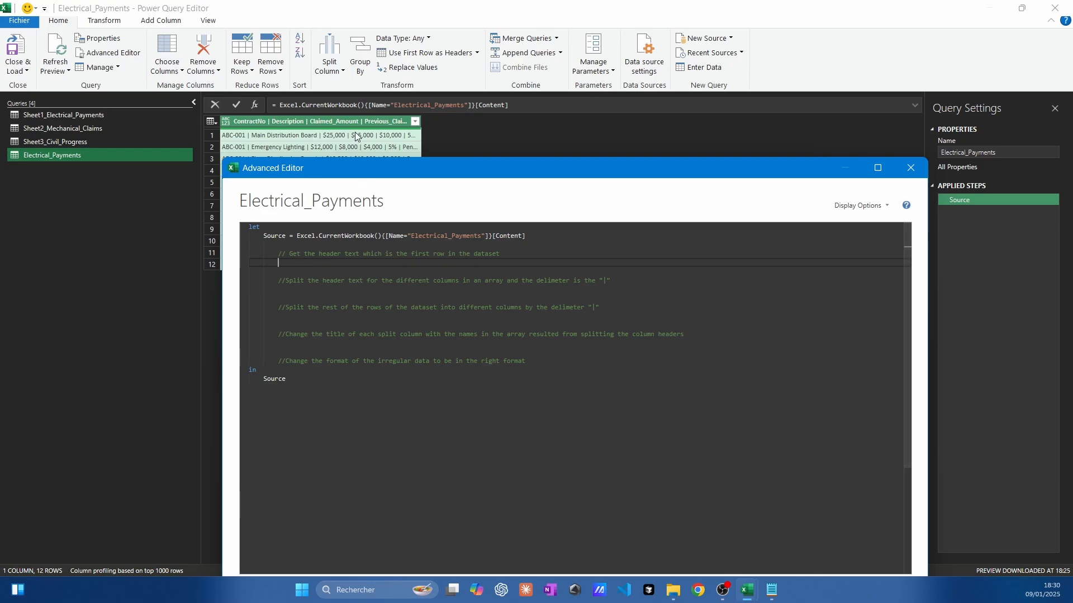
{"action": "type", "text": "HeaderTex"}
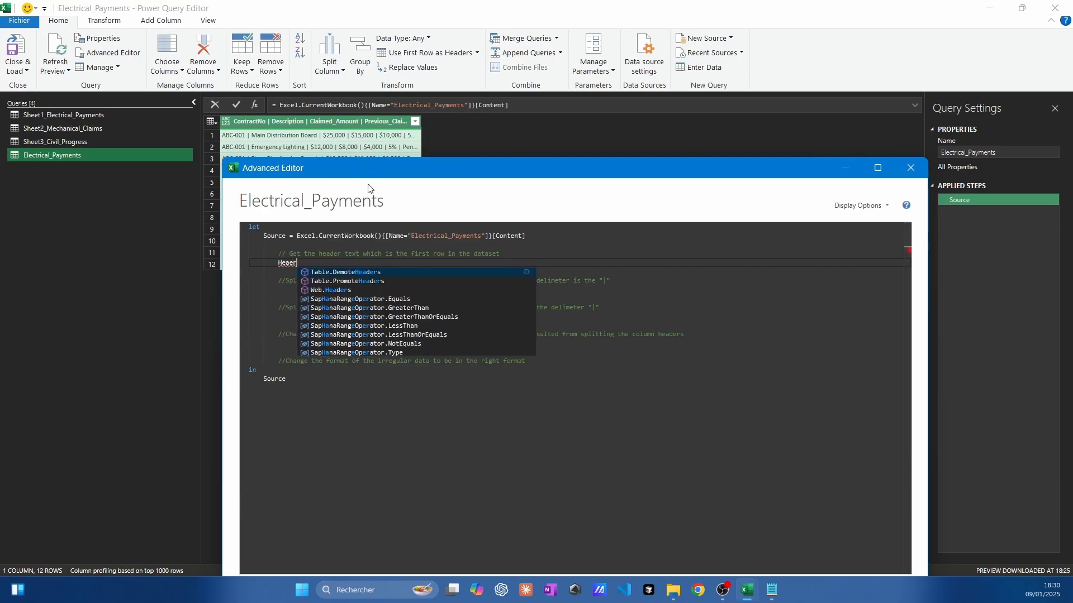
{"action": "type", "text": "t"}
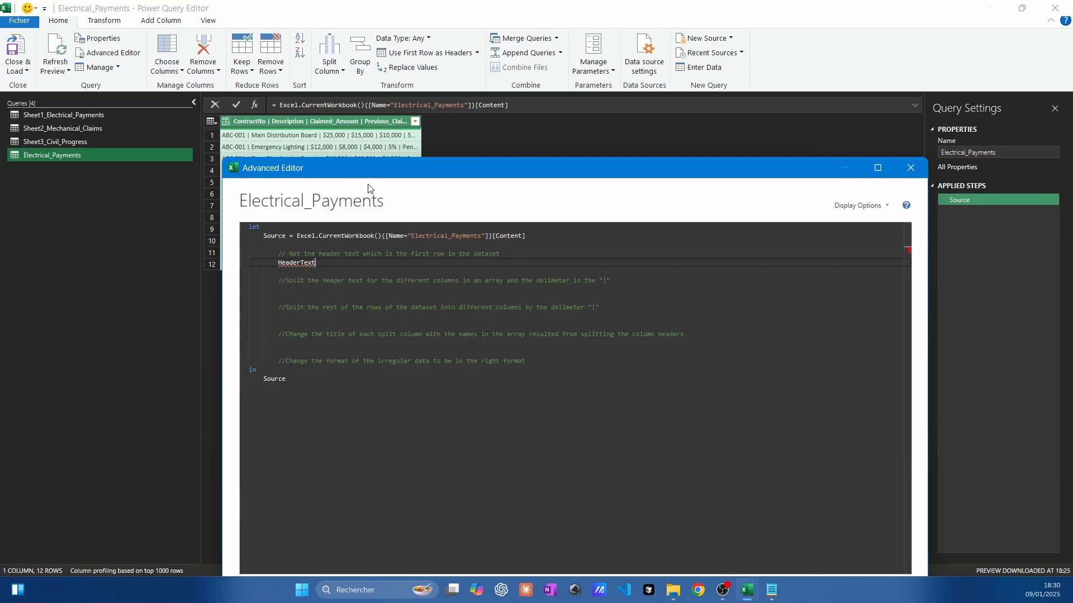
{"action": "type", "text": "="}
{"action": "left_click", "coordinate": [548, 232]}
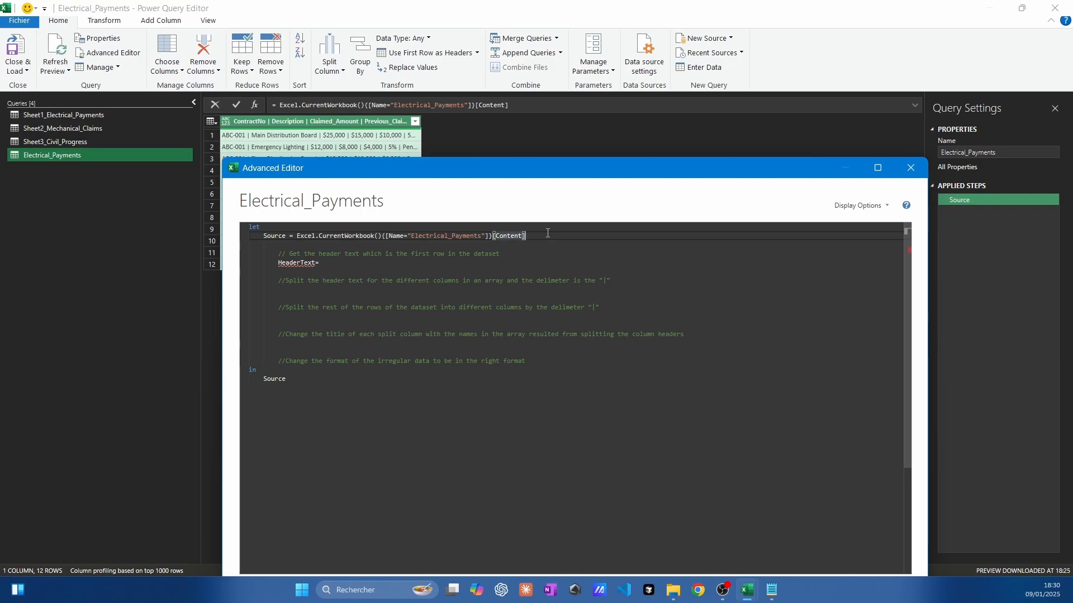
{"action": "type", "text": ","}
{"action": "key", "text": "Down"}
{"action": "key", "text": "Down"}
{"action": "key", "text": "Down"}
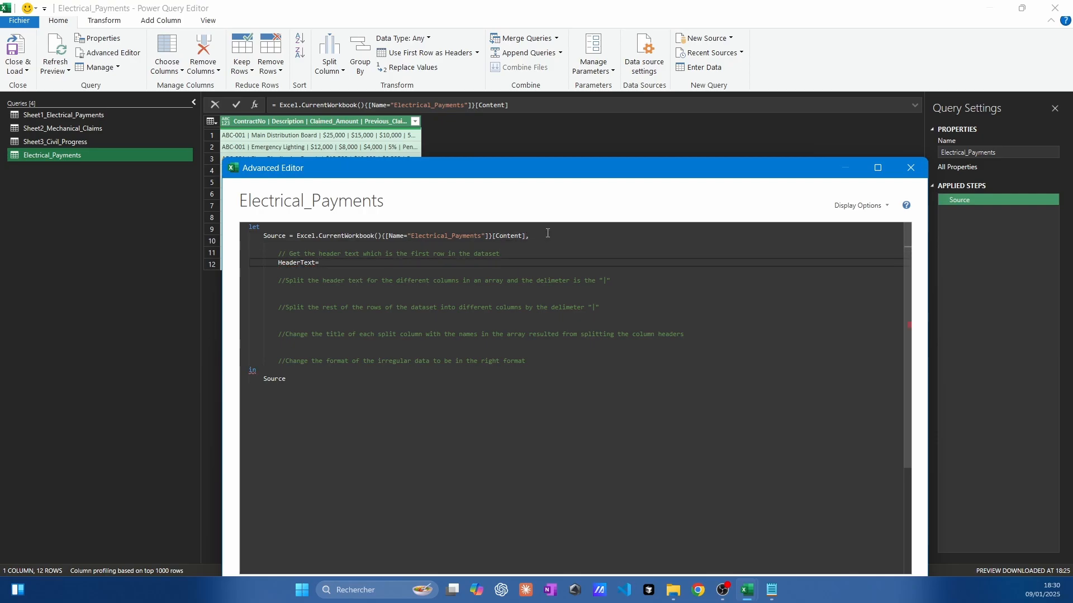
- Define HeaderText as Table.ColumnNames(Source){0}
{"action": "key", "text": "Left"}
{"action": "key", "text": "Left"}
{"action": "key", "text": "Right"}
{"action": "type", "text": "Table.ColumnNames"}
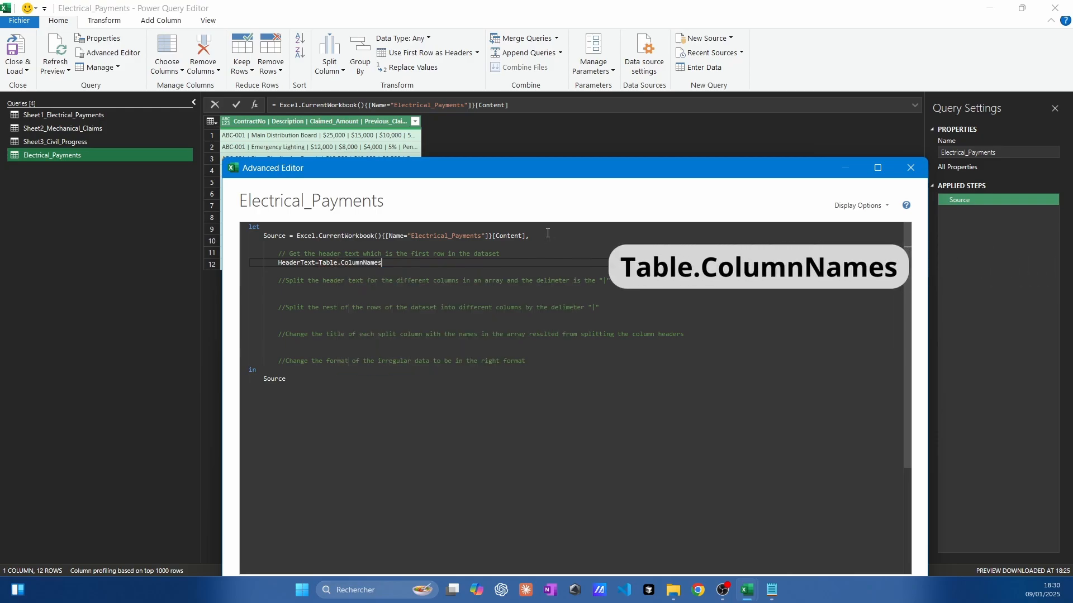
{"action": "type", "text": "(S"}
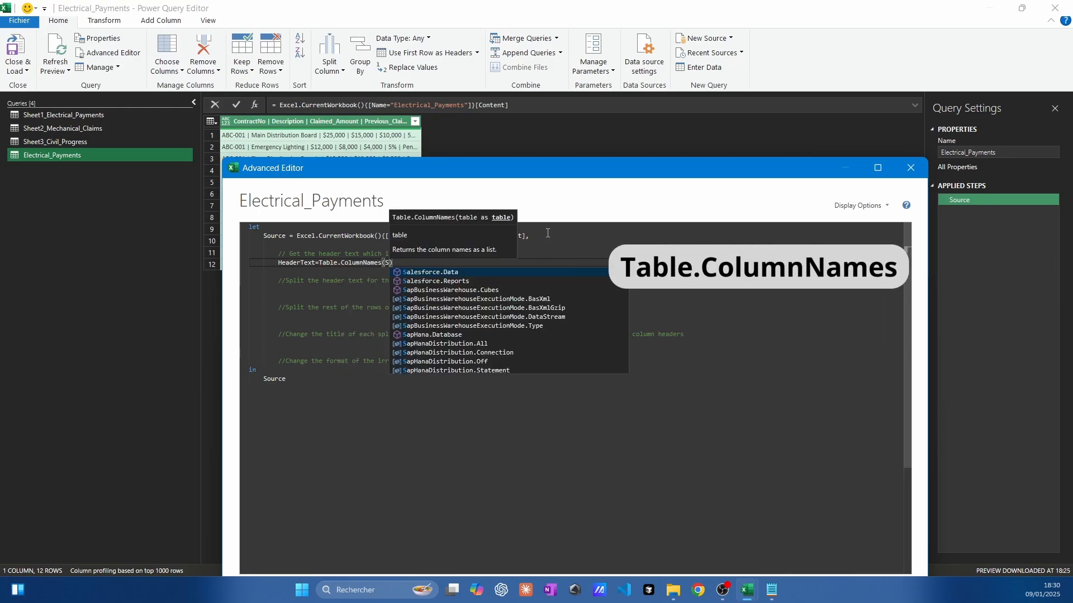
{"action": "type", "text": "ource)"}
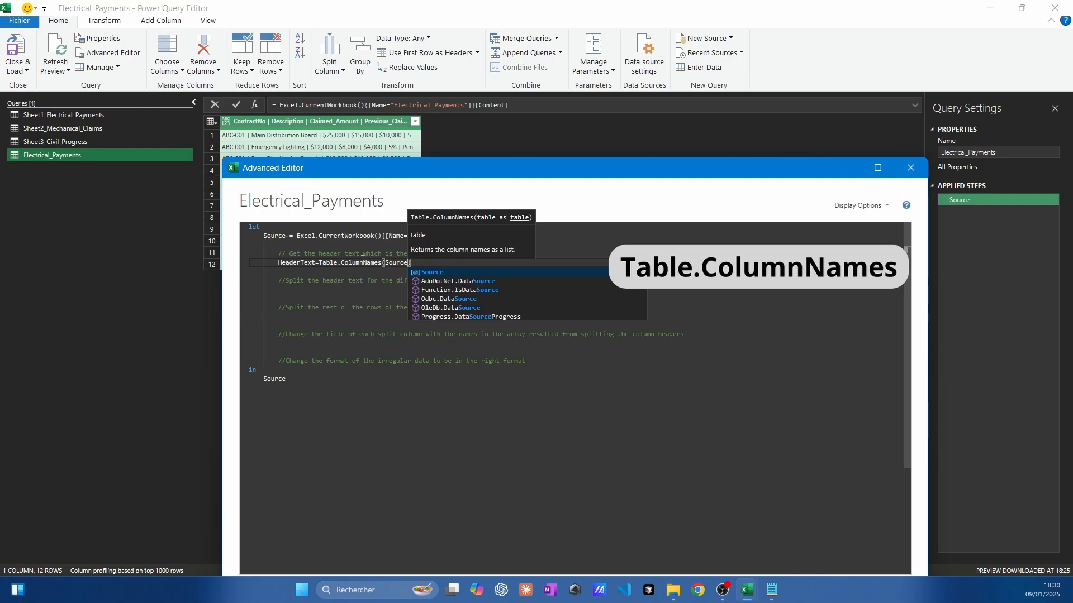
{"action": "type", "text": "{0"}
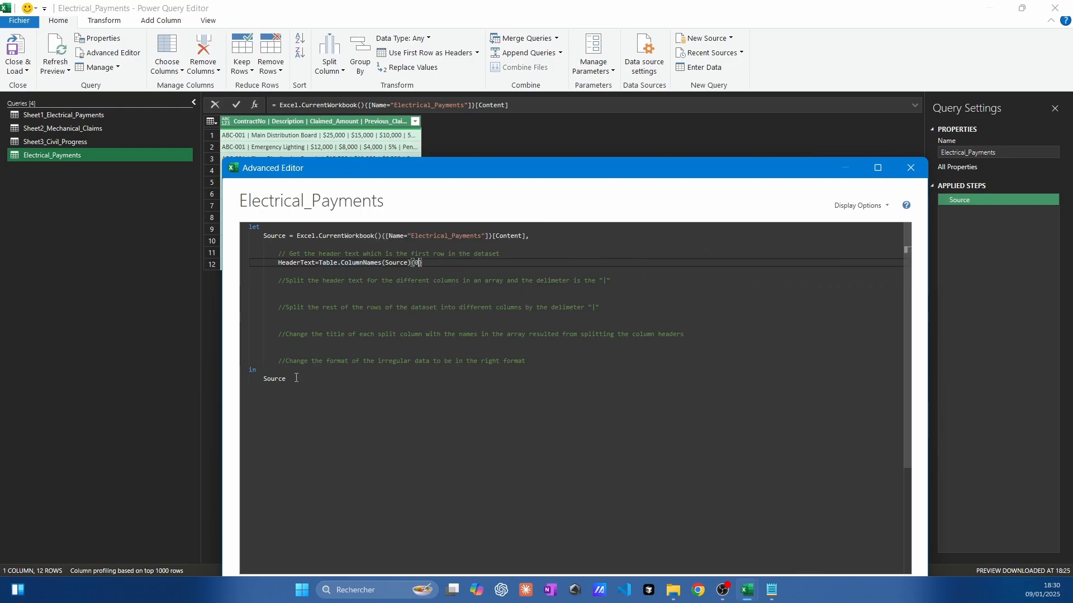
- Make the query return HeaderText instead of Source and apply the code
{"action": "left_click", "coordinate": [297, 378]}
{"action": "key", "text": "shift+Left"}
{"action": "key", "text": "shift+Left"}
{"action": "key", "text": "shift+Left"}
{"action": "key", "text": "shift+Left"}
{"action": "key", "text": "shift+Left"}
{"action": "key", "text": "shift+Left"}
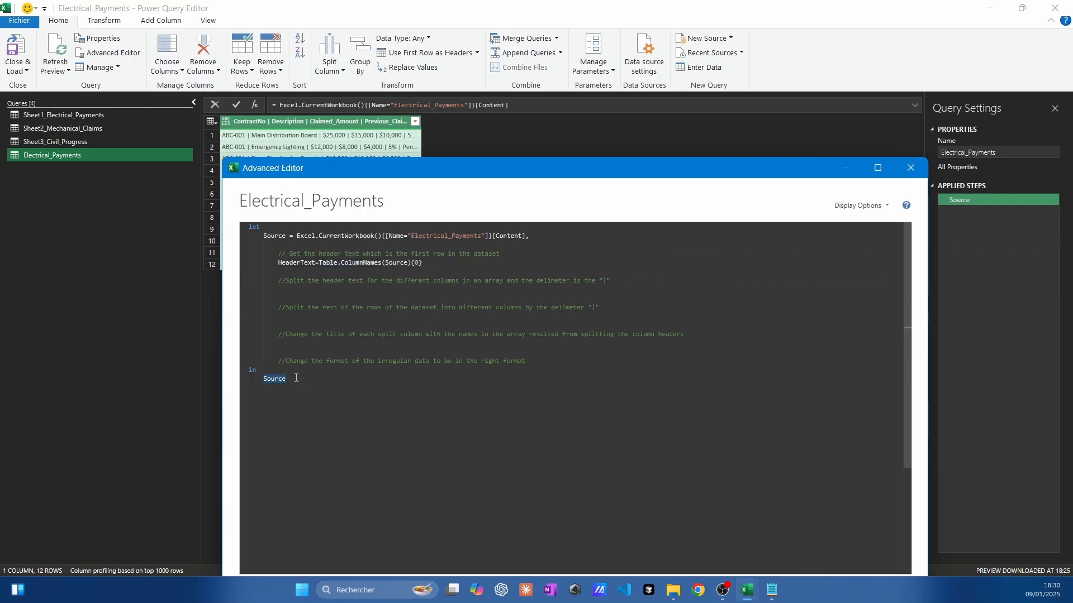
{"action": "type", "text": "HeaderText"}
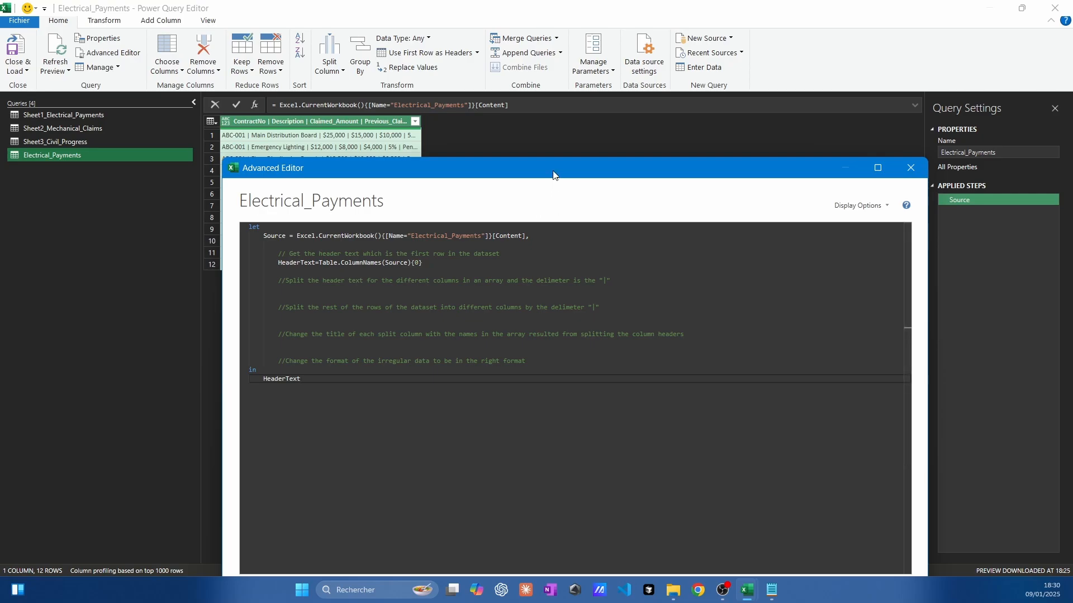
{"action": "left_click_drag", "start_coordinate": [553, 175], "coordinate": [493, 86]}
{"action": "left_click", "coordinate": [793, 518]}
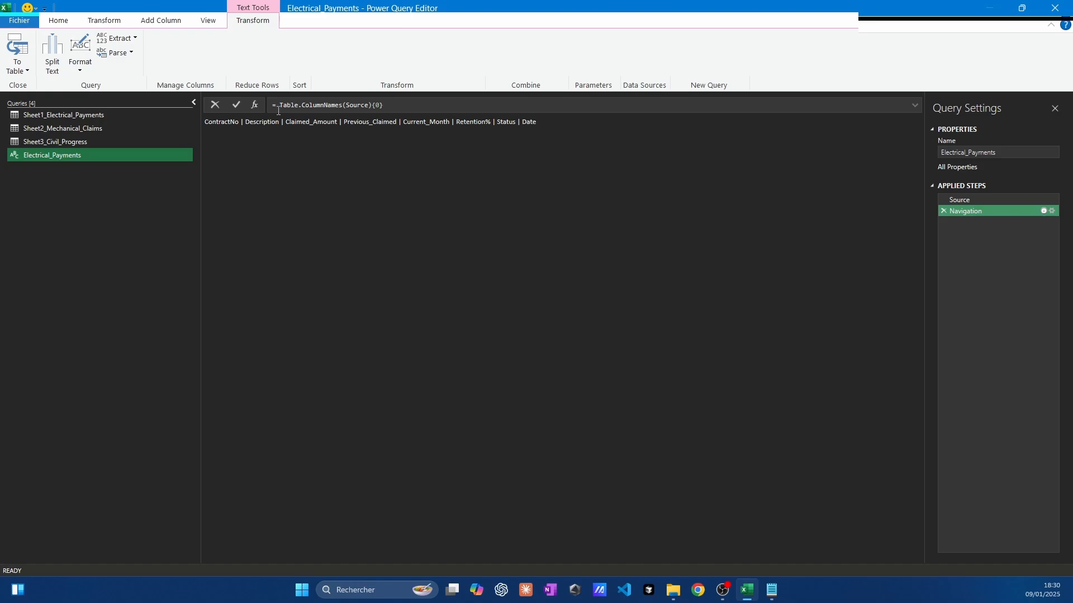
- Reopen the query's M code and define SplitHeaders=Text.Split(HeaderText, "|") under the second comment
{"action": "left_click", "coordinate": [58, 20]}
{"action": "left_click", "coordinate": [108, 53]}
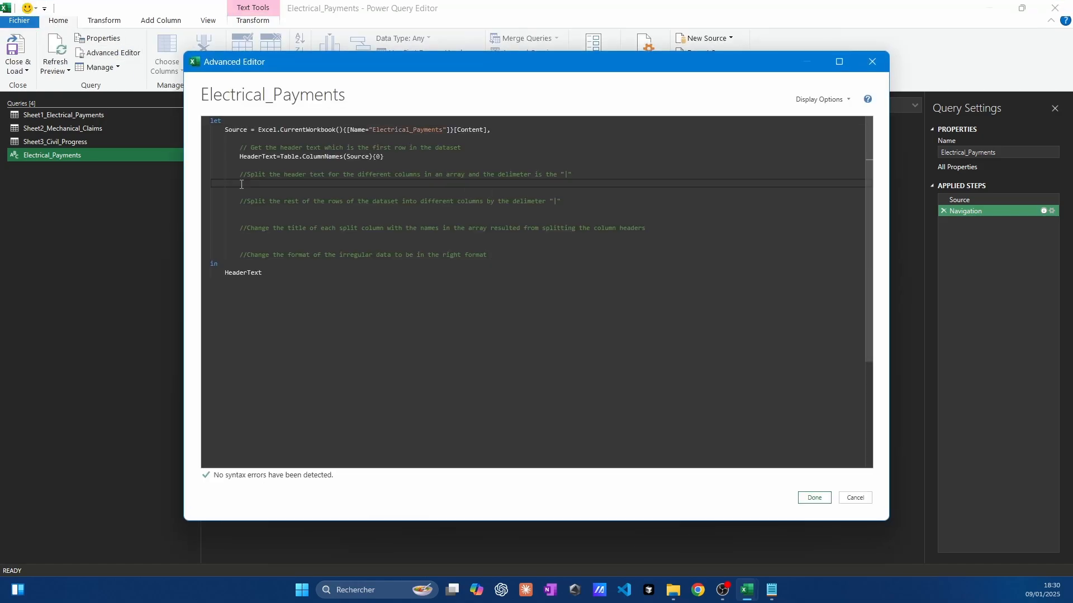
{"action": "left_click", "coordinate": [241, 185]}
{"action": "type", "text": "SplitH"}
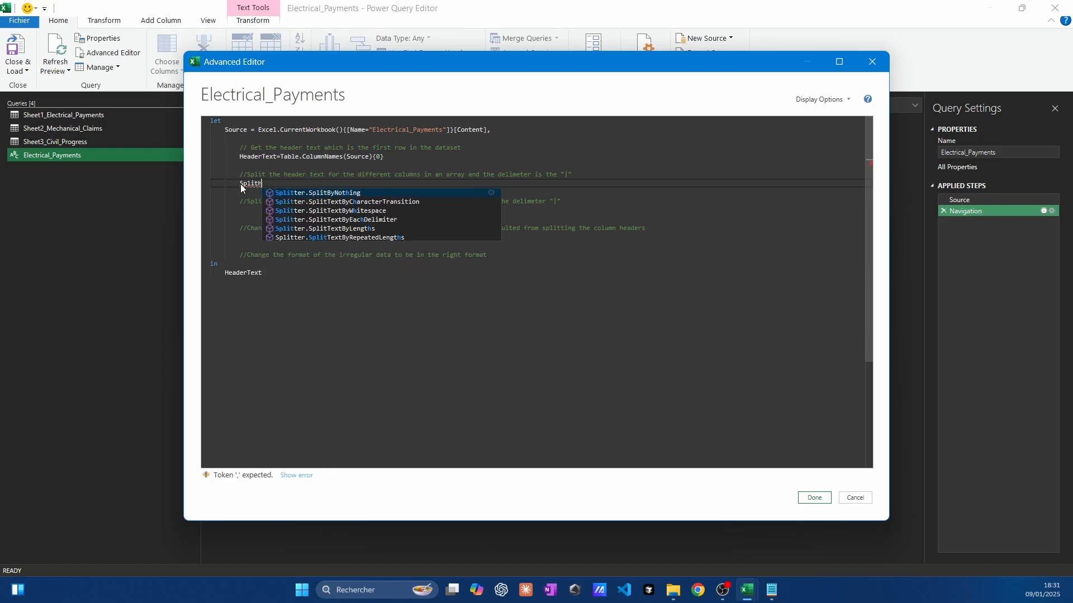
{"action": "type", "text": "eaders=Te"}
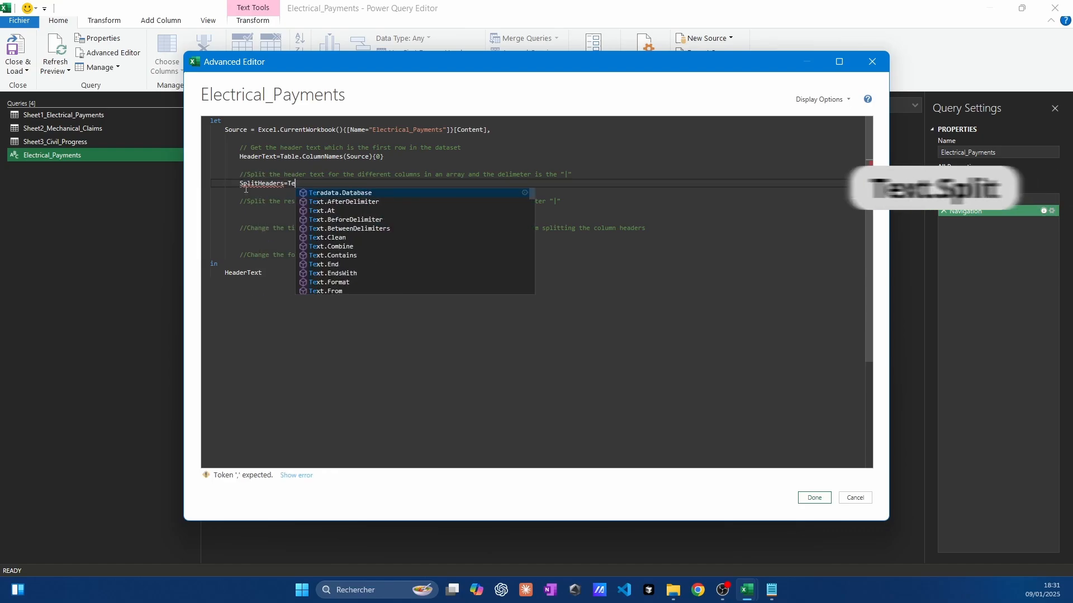
{"action": "type", "text": "xt.Split"}
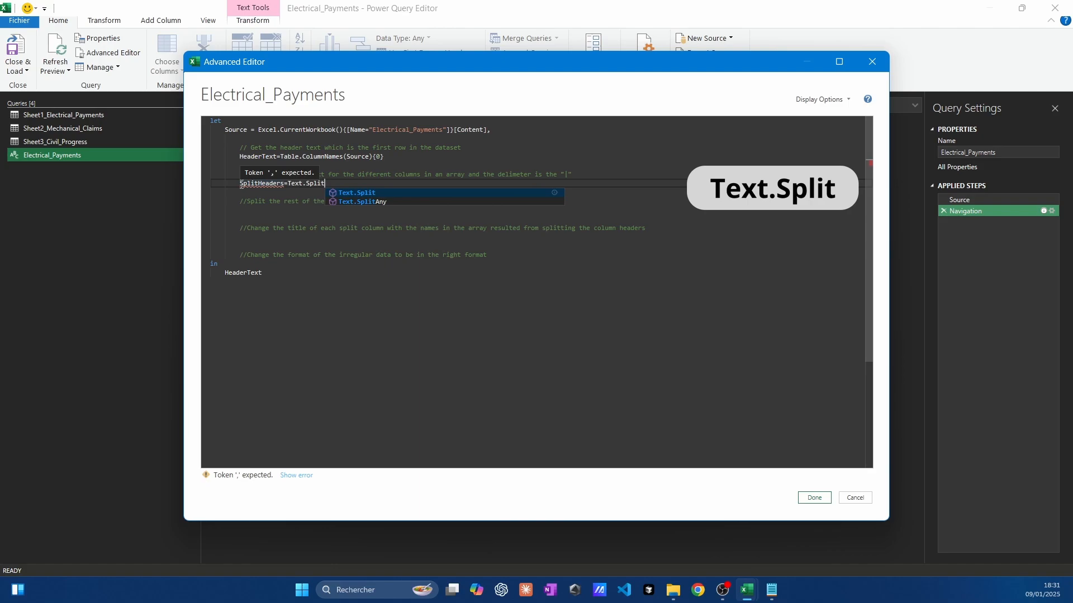
{"action": "key", "text": "Escape"}
{"action": "type", "text": "("}
{"action": "key", "text": "Return"}
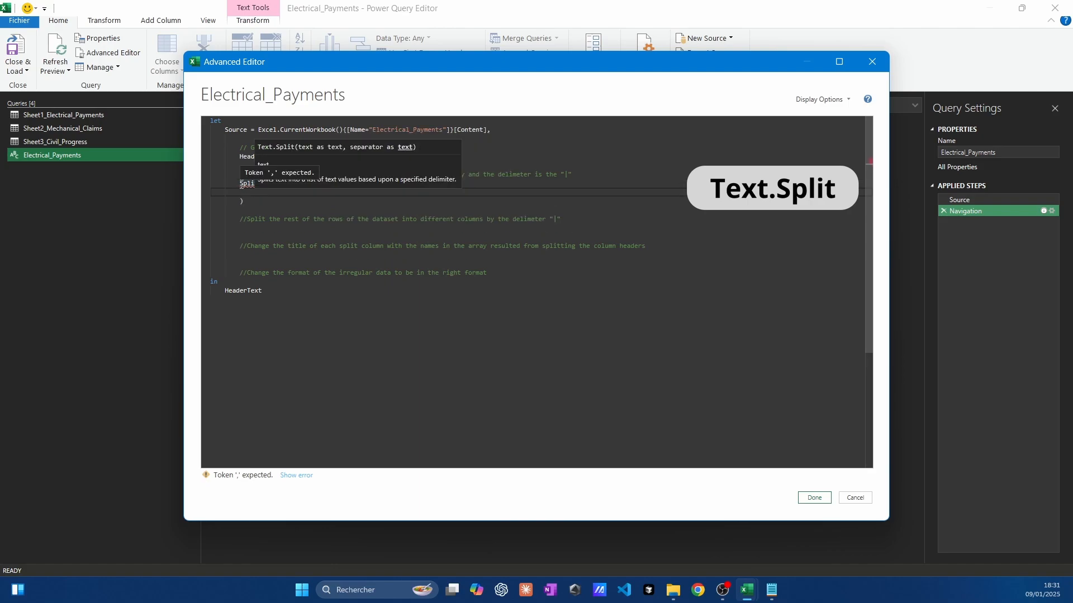
{"action": "type", "text": "HeaderText"}
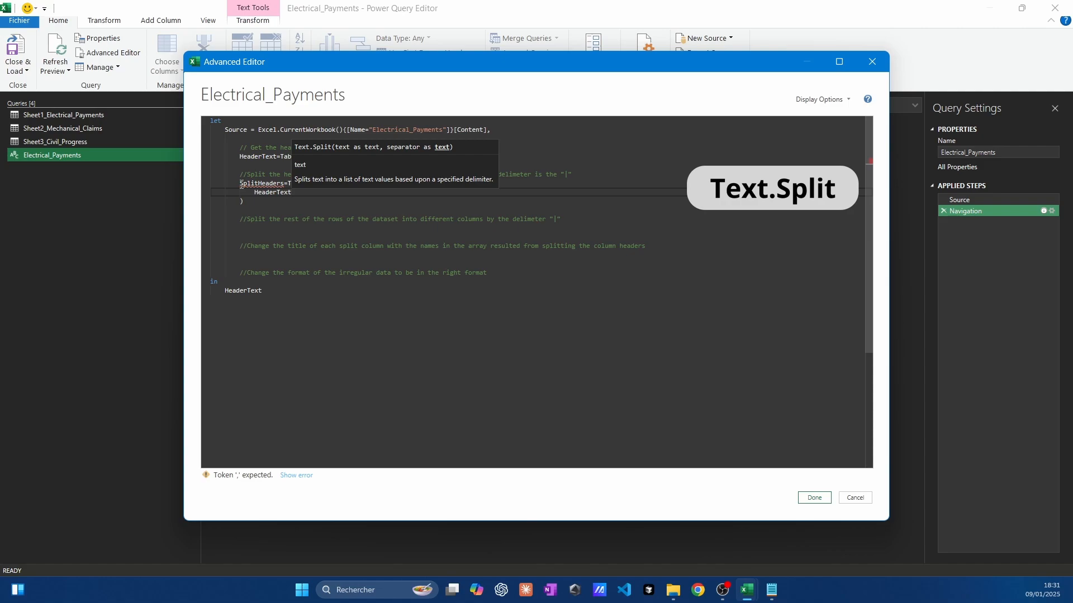
{"action": "type", "text": ","}
{"action": "key", "text": "Return"}
{"action": "type", "text": "\"|"}
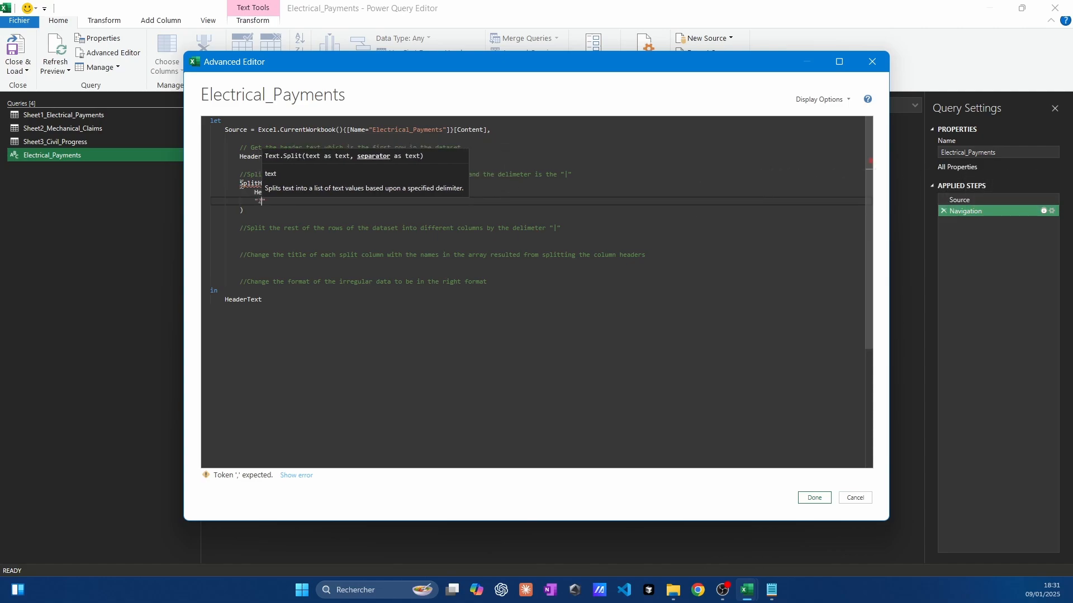
- End the HeaderText line with a comma, then make the query return SplitHeaders and apply the code
{"action": "key", "text": "Left"}
{"action": "key", "text": "Up"}
{"action": "key", "text": "Up"}
{"action": "key", "text": "Up"}
{"action": "key", "text": "Up"}
{"action": "key", "text": "Up"}
{"action": "key", "text": "End"}
{"action": "type", "text": ","}
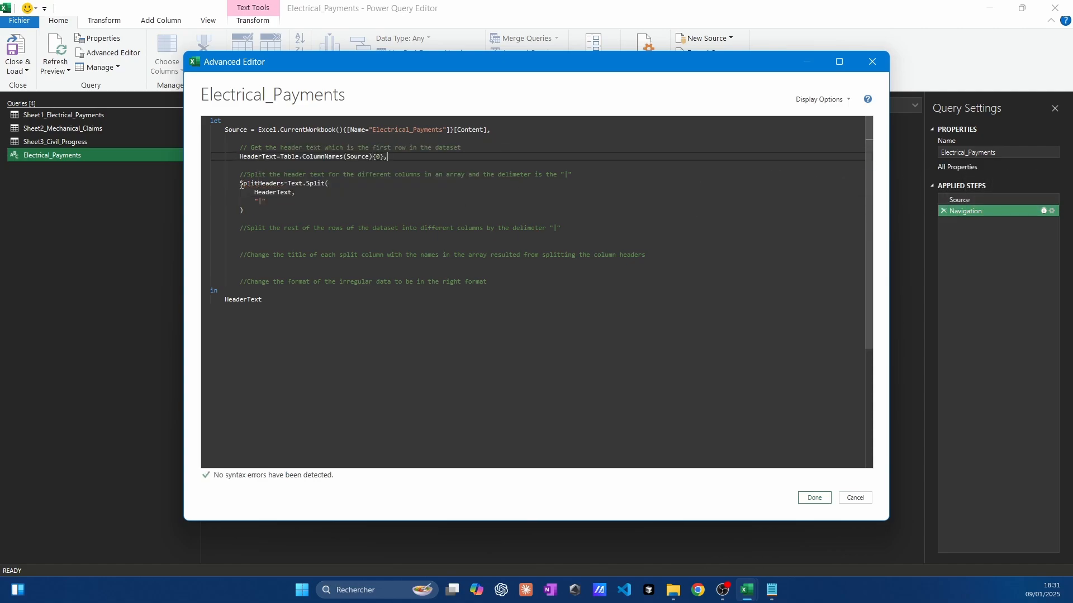
{"action": "double_click", "coordinate": [257, 300]}
{"action": "type", "text": "Split"}
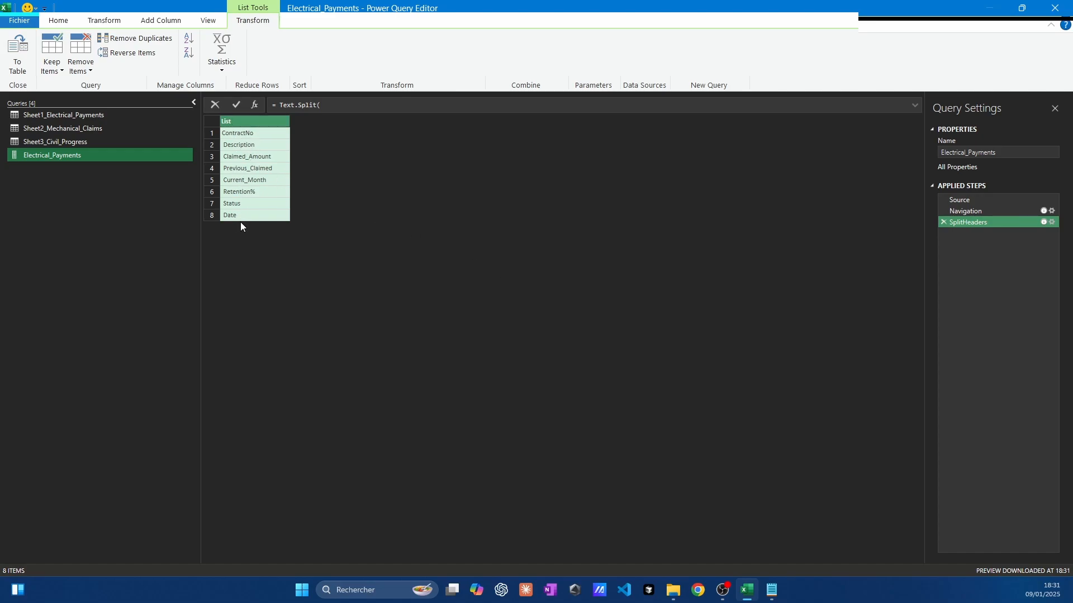
- Reopen the query's M code, end SplitHeaders with a comma and start SplitColumns=Table.SplitColumn( under the third comment with arguments Source and HeaderText
{"action": "left_click", "coordinate": [58, 20]}
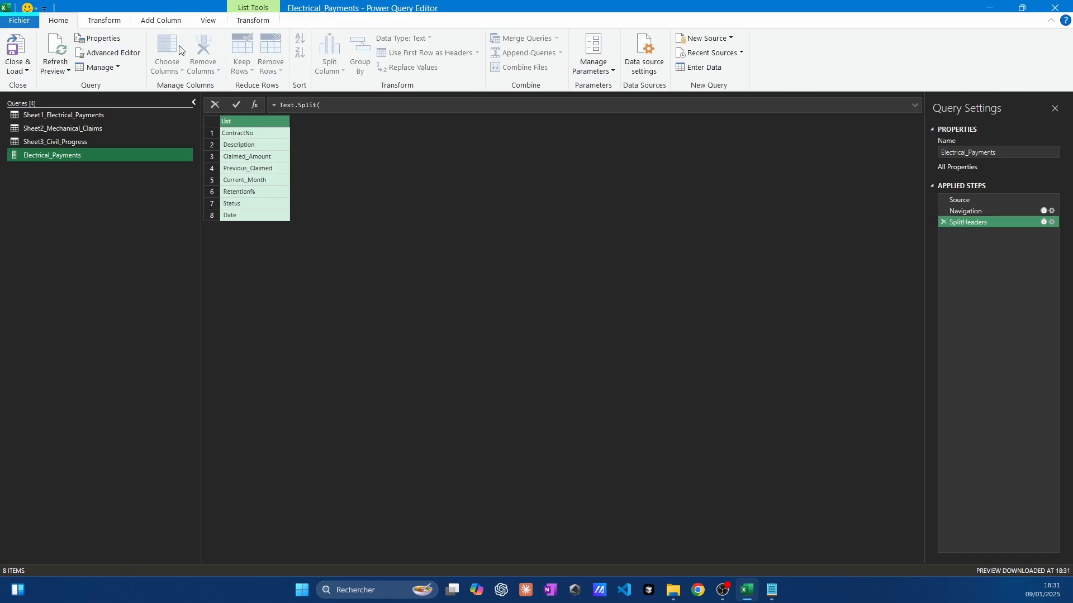
{"action": "left_click", "coordinate": [112, 54]}
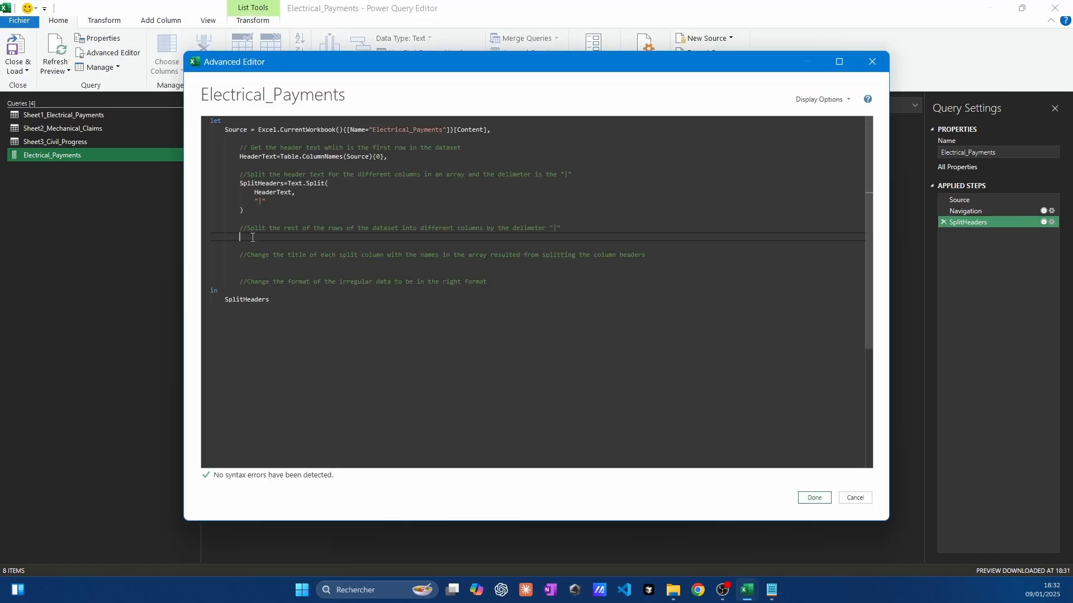
{"action": "type", "text": "SplitColumns"}
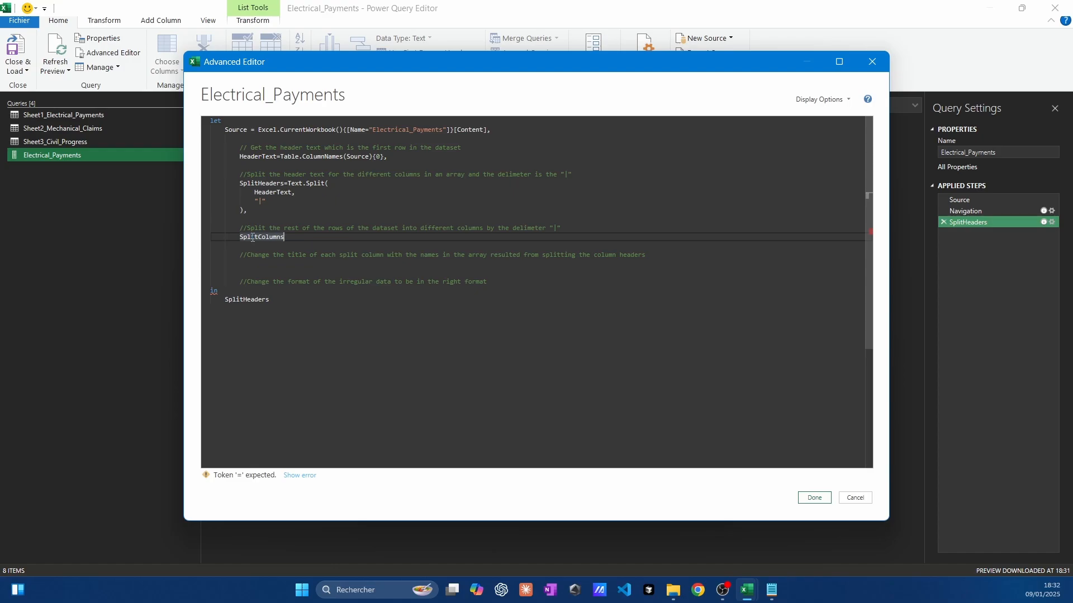
{"action": "type", "text": "=Table.Spli"}
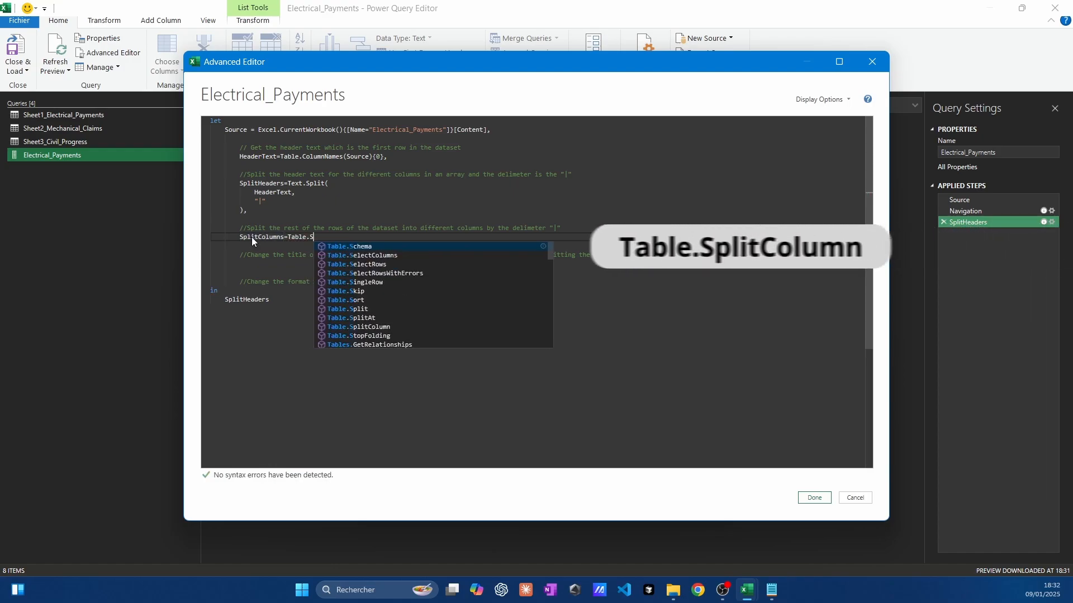
{"action": "type", "text": "tColumn("}
{"action": "key", "text": "Return"}
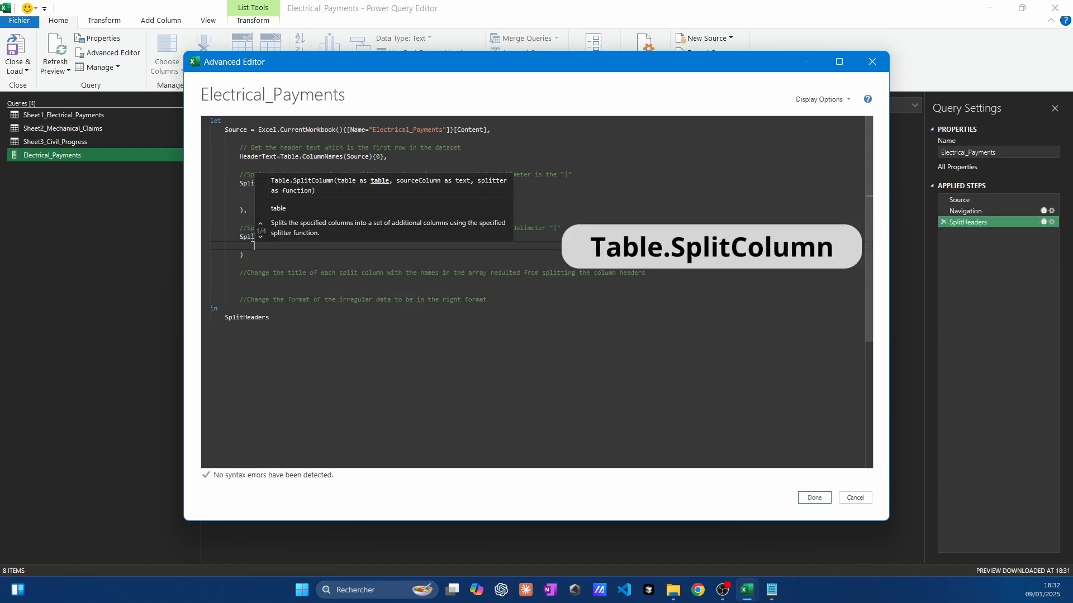
{"action": "type", "text": "Source,"}
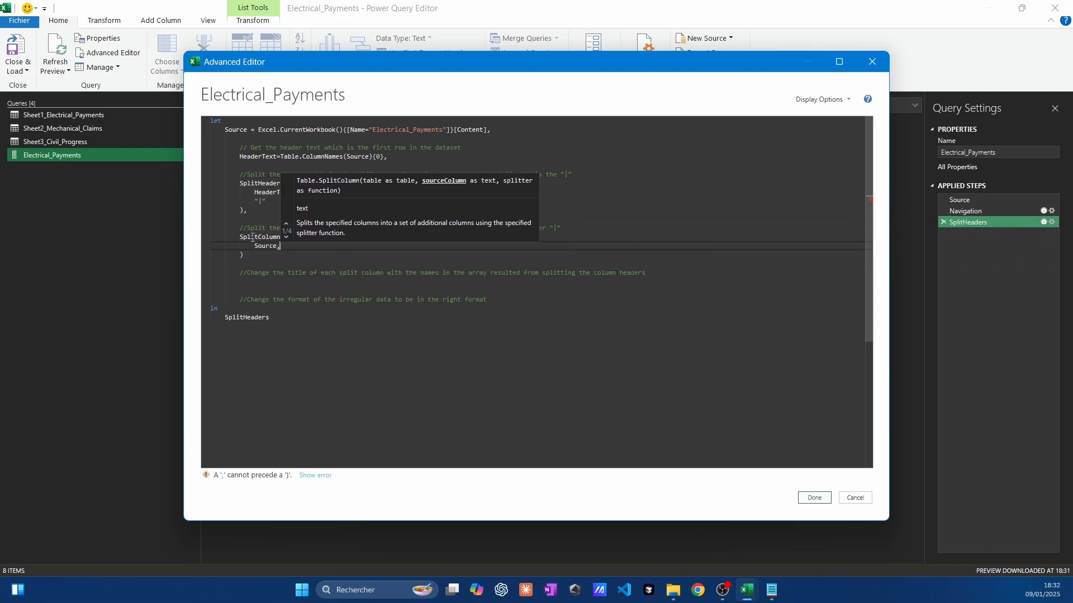
{"action": "key", "text": "Return"}
{"action": "type", "text": "HeaderText,"}
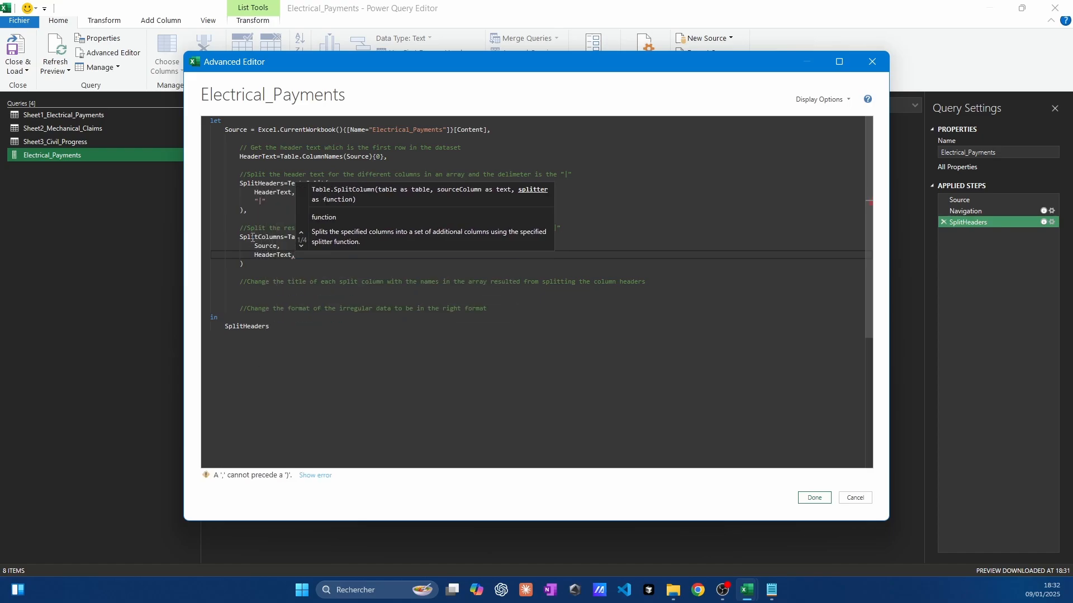
{"action": "key", "text": "Return"}
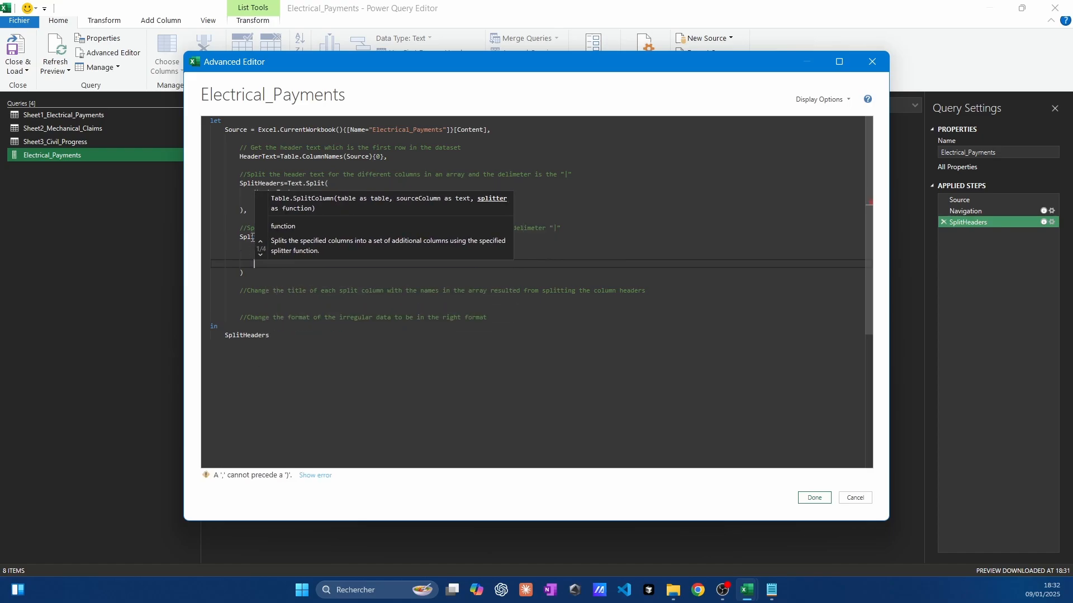
- Add Splitter.SplitTextByDelimiter("|") as the splitter argument of the SplitColumns definition
{"action": "type", "text": "Splitter"}
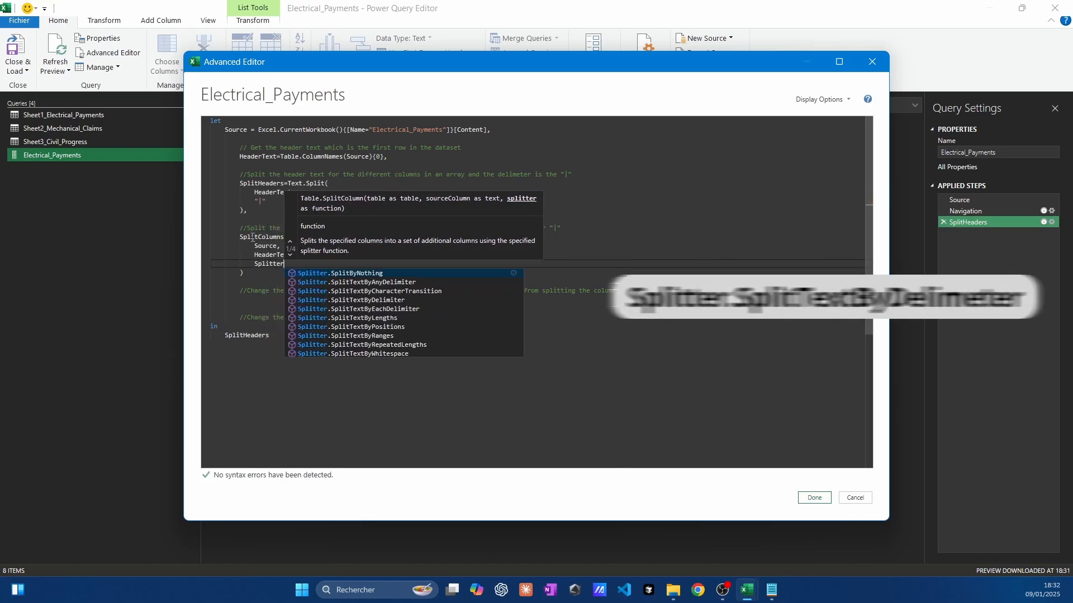
{"action": "key", "text": "Down"}
{"action": "key", "text": "Down"}
{"action": "key", "text": "Return"}
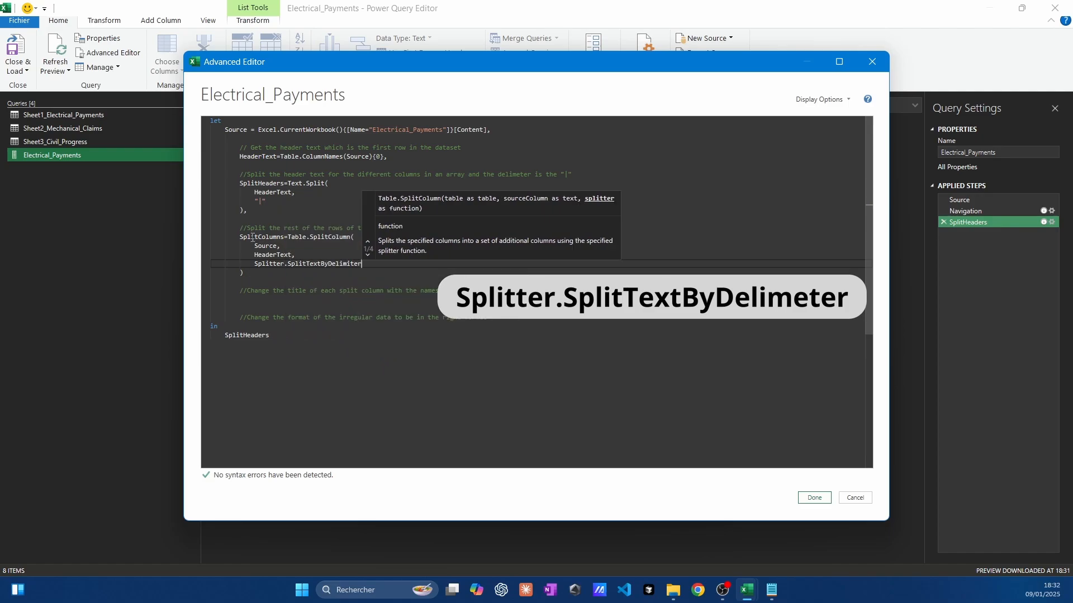
{"action": "type", "text": "\""}
{"action": "key", "text": "BackSpace"}
{"action": "type", "text": "(\"|"}
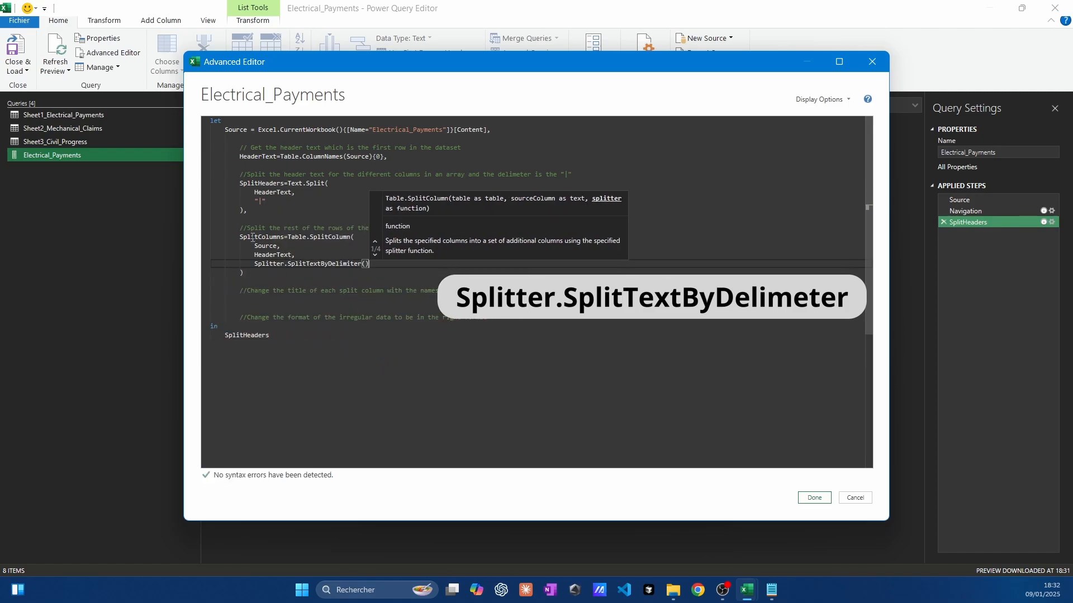
- Make the query return SplitColumns instead of SplitHeaders and apply the code
{"action": "key", "text": "ctrl+End"}
{"action": "key", "text": "BackSpace"}
{"action": "key", "text": "BackSpace"}
{"action": "key", "text": "BackSpace"}
{"action": "key", "text": "BackSpace"}
{"action": "key", "text": "BackSpace"}
{"action": "key", "text": "BackSpace"}
{"action": "key", "text": "BackSpace"}
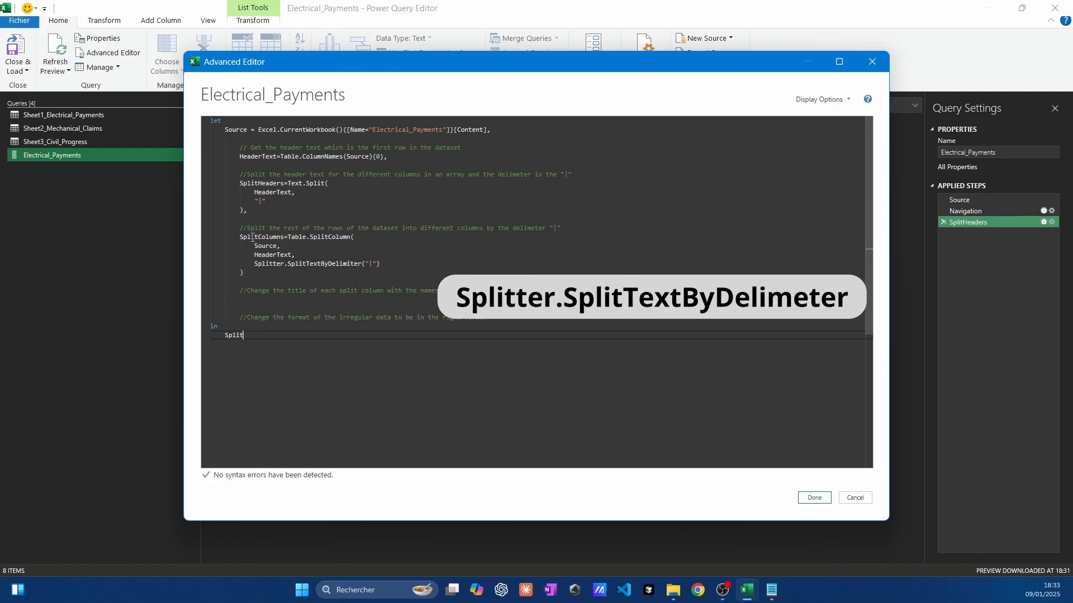
{"action": "type", "text": "Columns"}
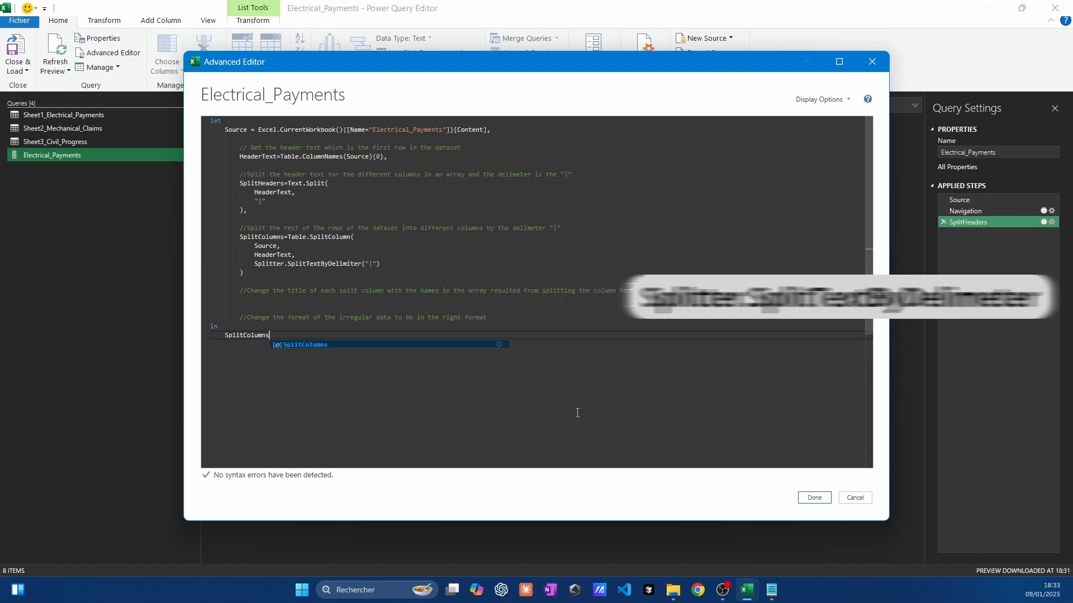
{"action": "left_click", "coordinate": [578, 413]}
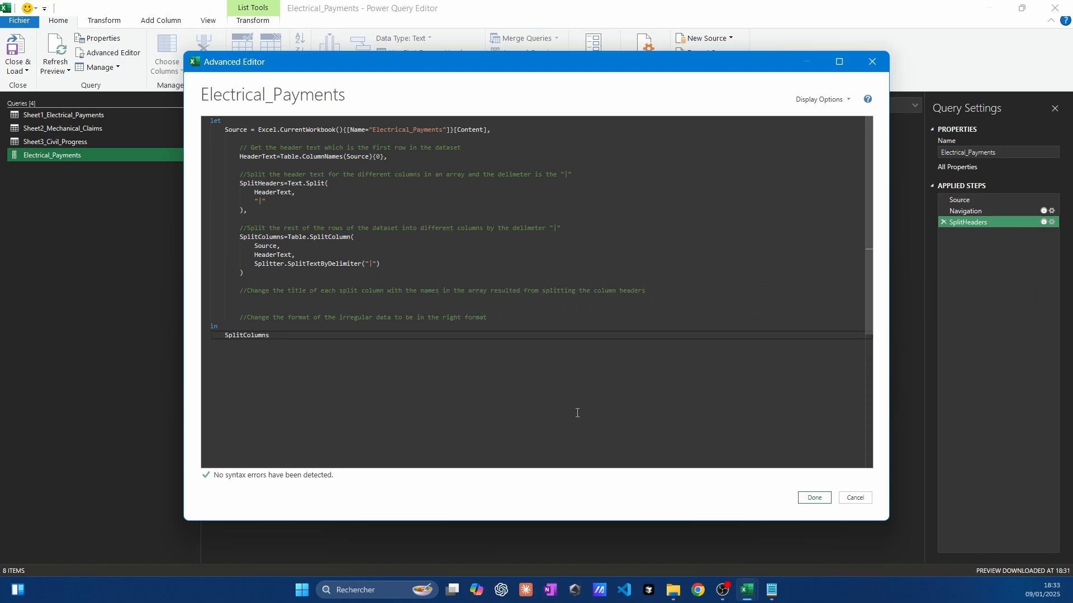
{"action": "left_click", "coordinate": [814, 498]}
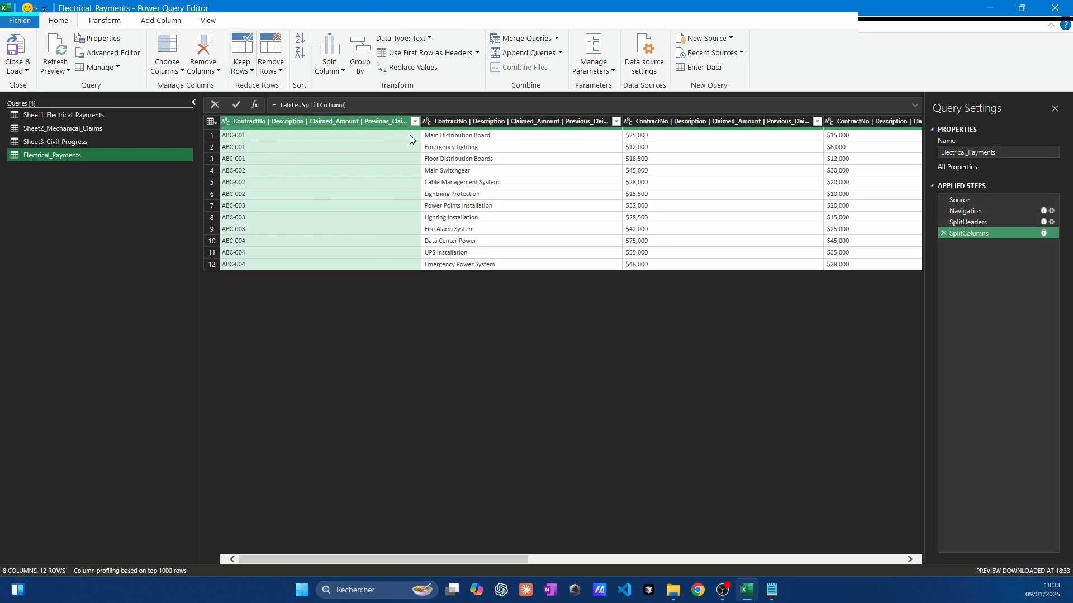
- Reopen the M code, end SplitColumns with a comma and start RenamedColumns=Table.RenameColumns( under the fourth comment with SplitColumns as its table
{"action": "left_click", "coordinate": [109, 53]}
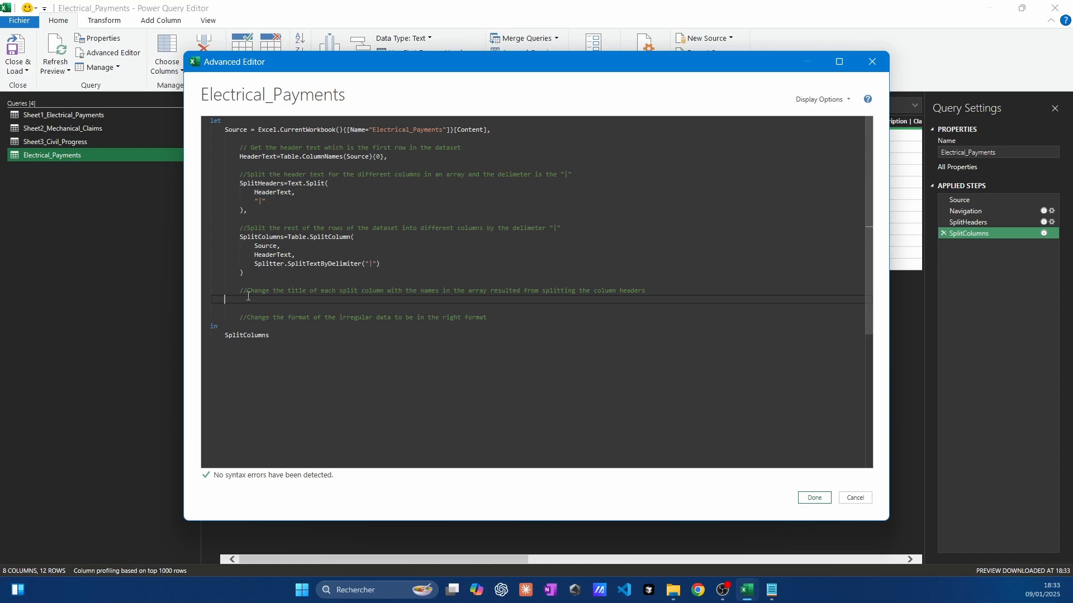
{"action": "key", "text": "Tab"}
{"action": "type", "text": "RenamedCol"}
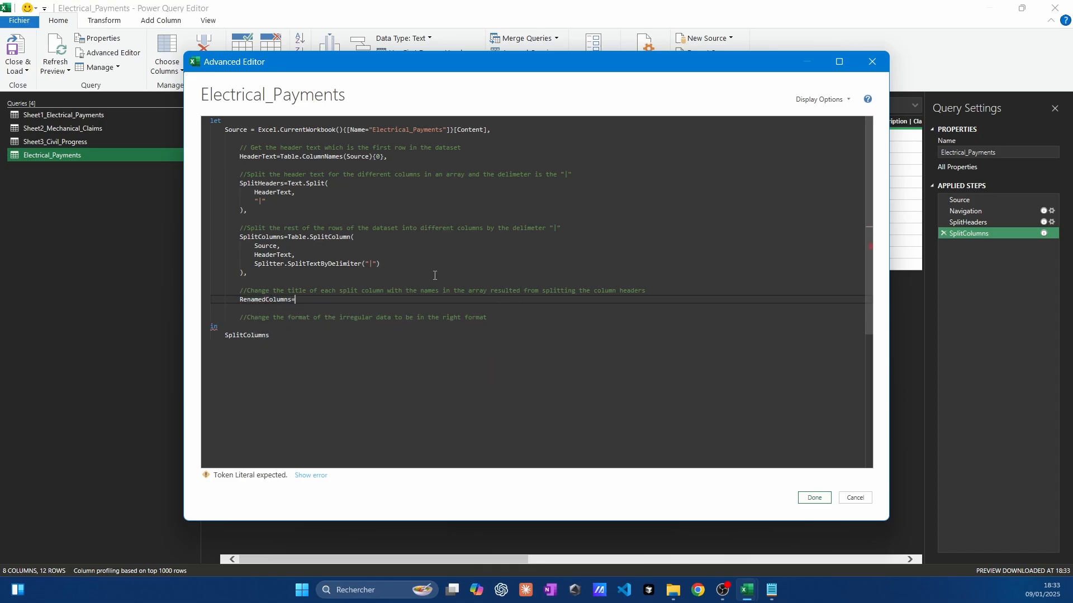
{"action": "type", "text": "umns=Table.Renam"}
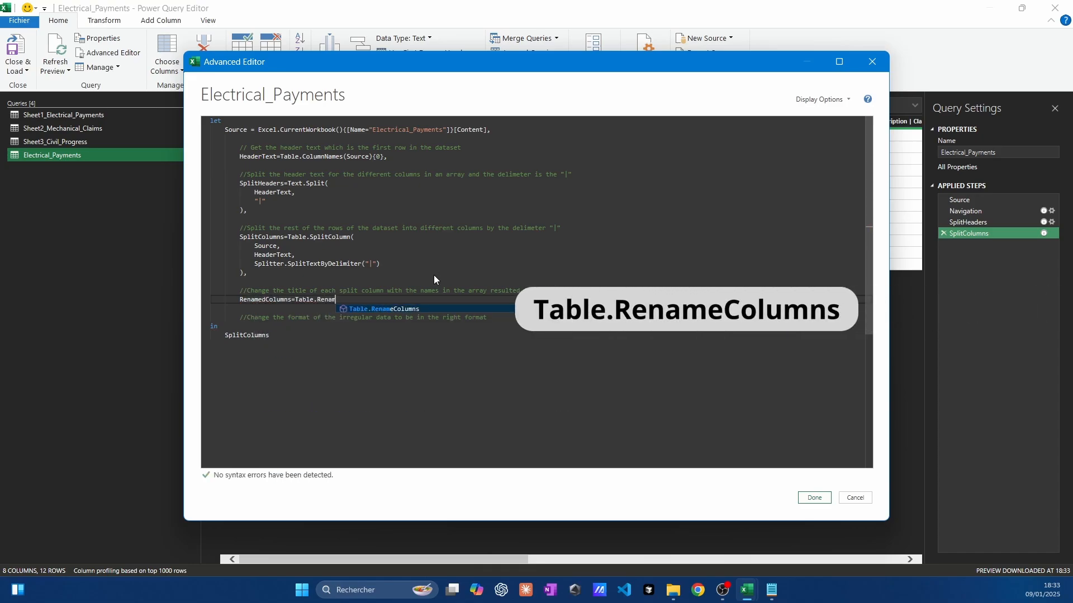
{"action": "key", "text": "Tab"}
{"action": "type", "text": "("}
{"action": "key", "text": "Return"}
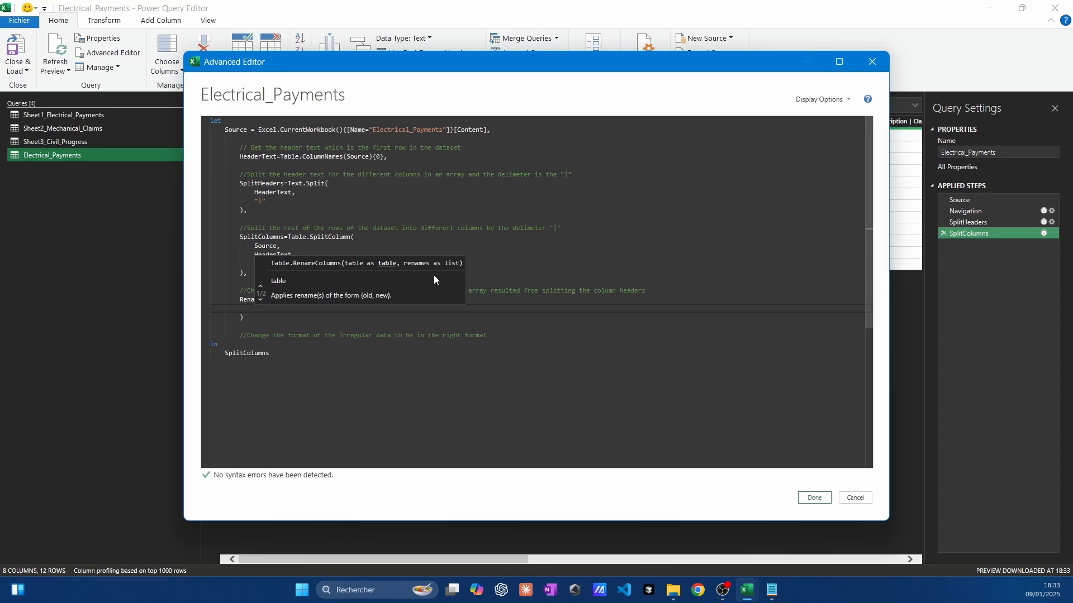
{"action": "type", "text": "Split"}
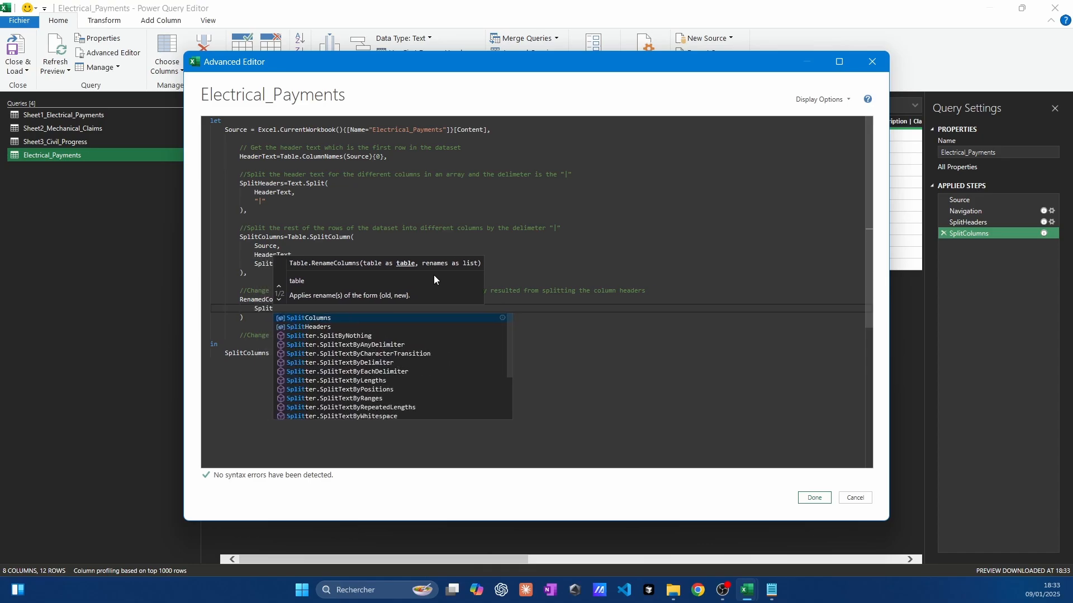
{"action": "key", "text": "Tab"}
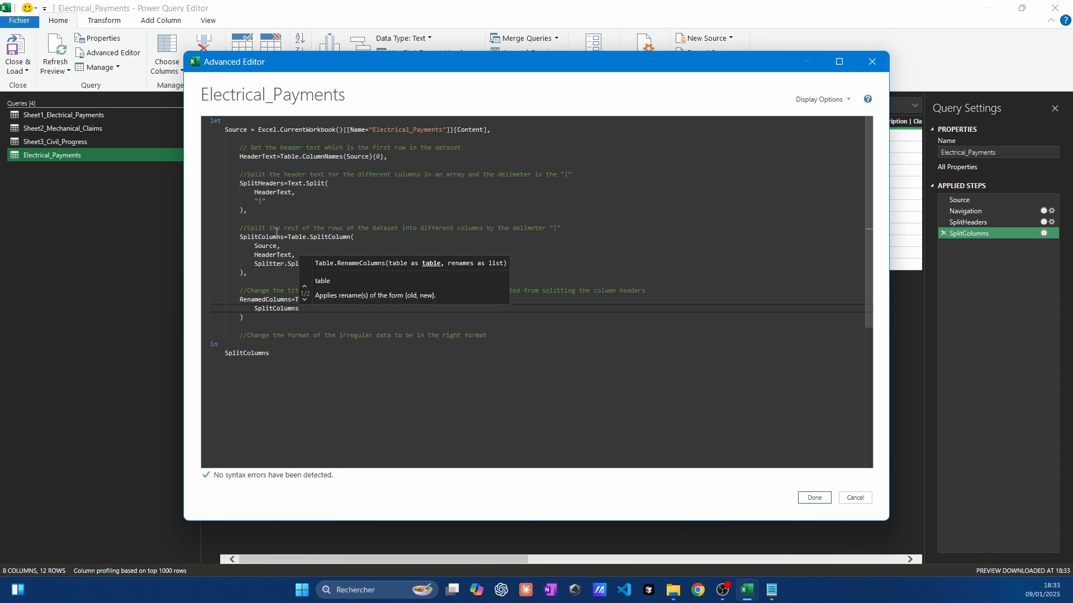
{"action": "type", "text": ","}
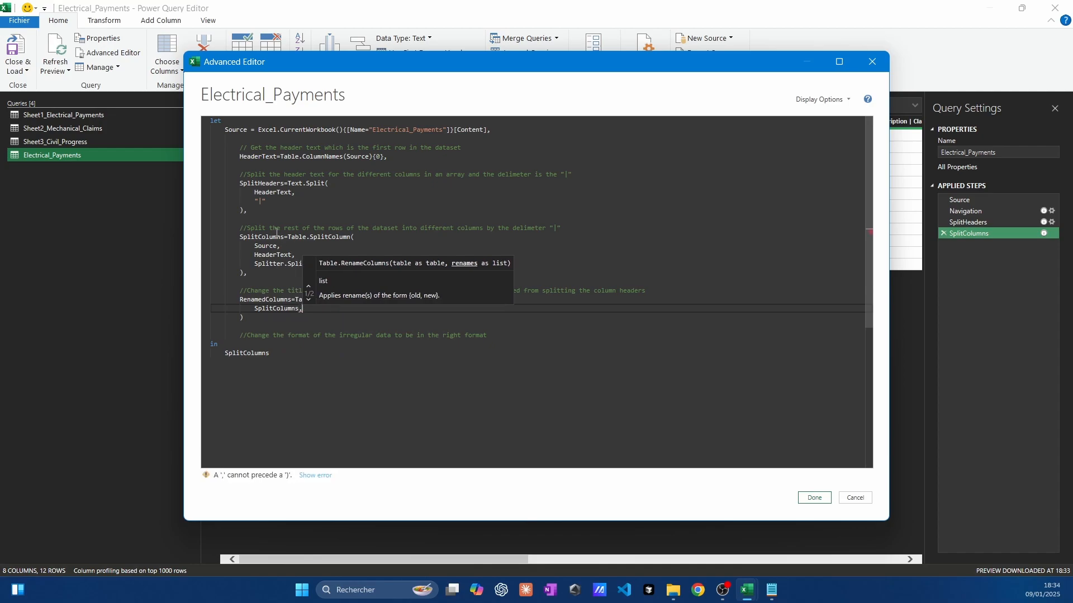
{"action": "key", "text": "Return"}
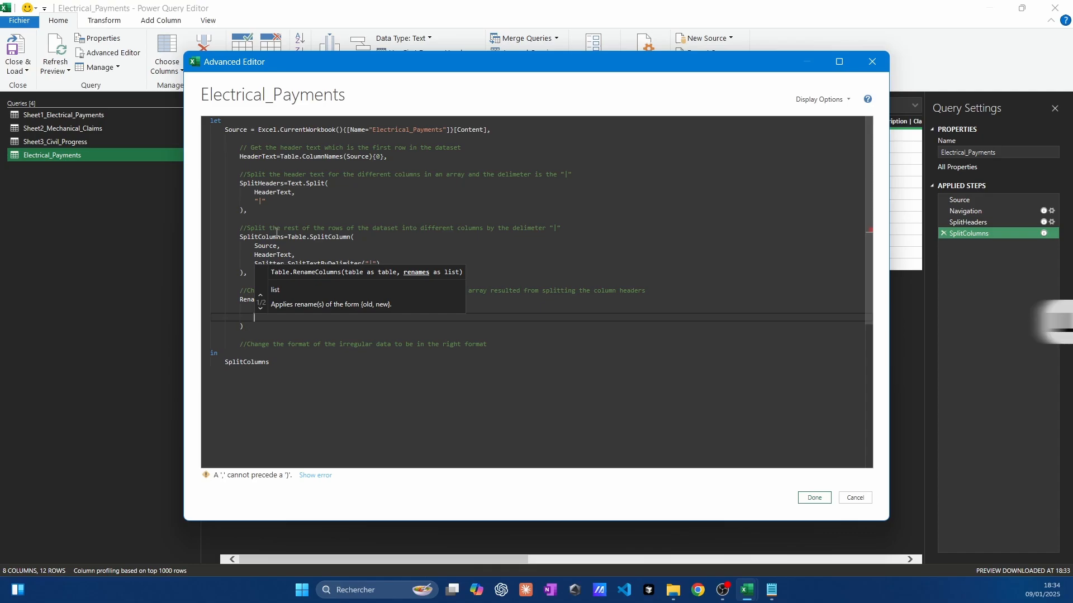
- Add List.Zip( as the renames argument of RenamedColumns, containing an empty pair of braces with blank lines inside
{"action": "type", "text": "List.Zip("}
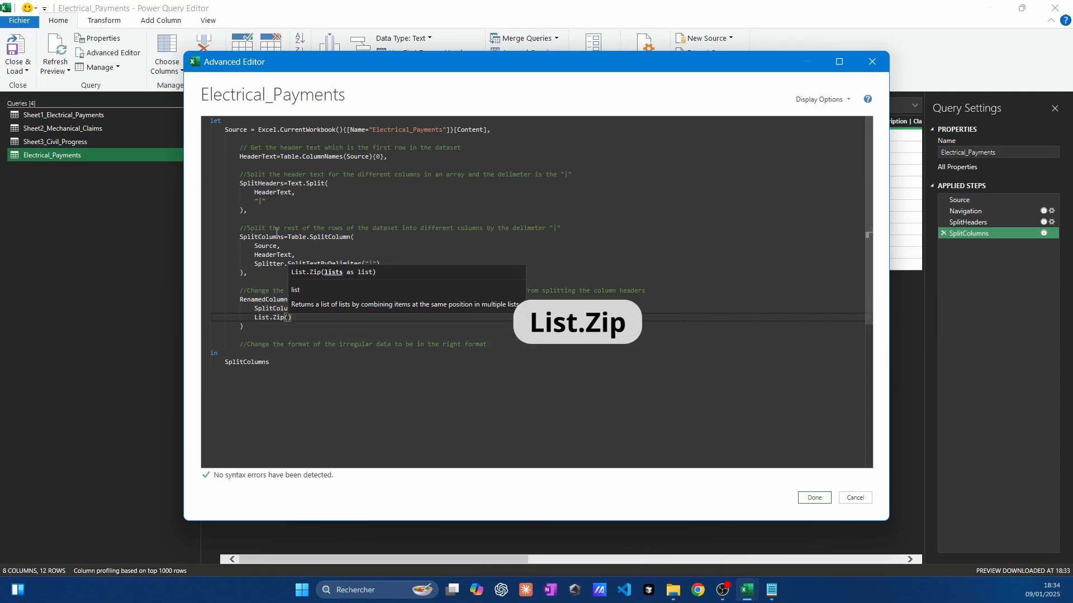
{"action": "key", "text": "Return"}
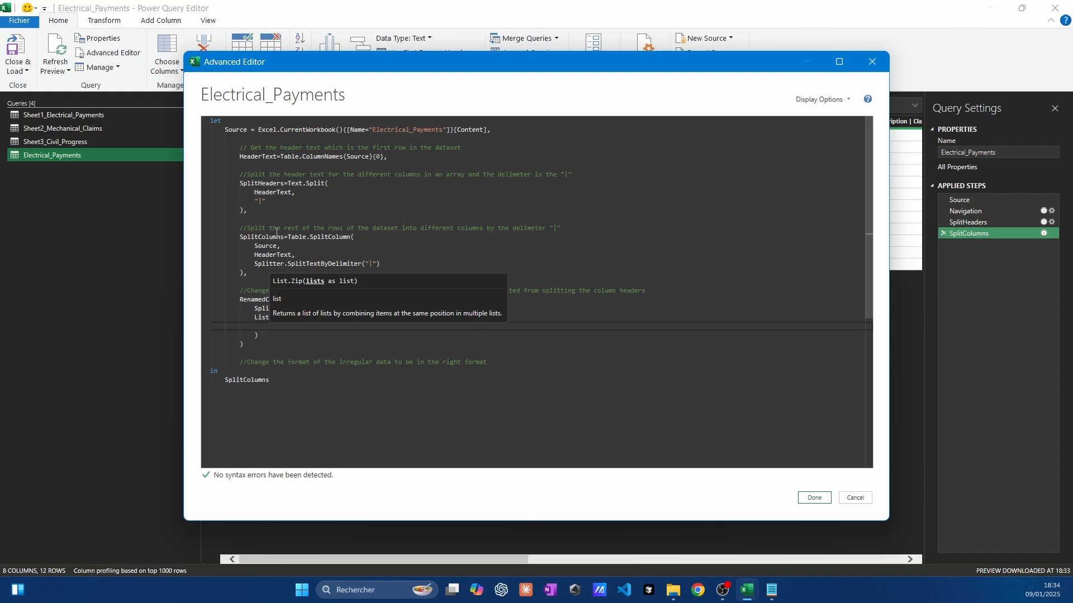
{"action": "type", "text": "{"}
{"action": "key", "text": "Return"}
{"action": "key", "text": "Return"}
{"action": "key", "text": "Return"}
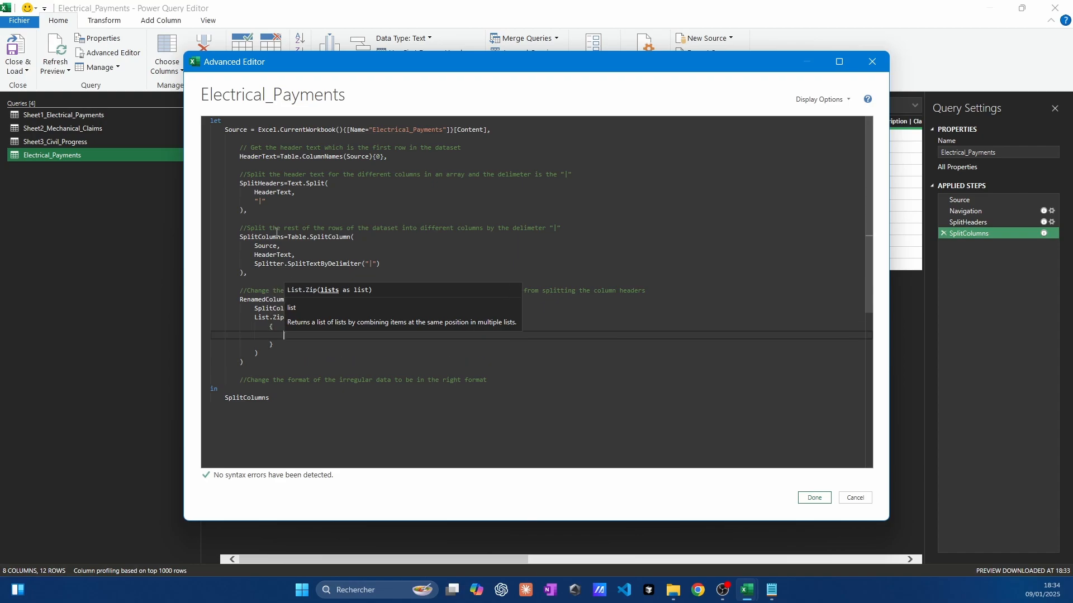
{"action": "key", "text": "Up"}
{"action": "key", "text": "Up"}
{"action": "key", "text": "Tab"}
{"action": "key", "text": "Tab"}
{"action": "key", "text": "BackSpace"}
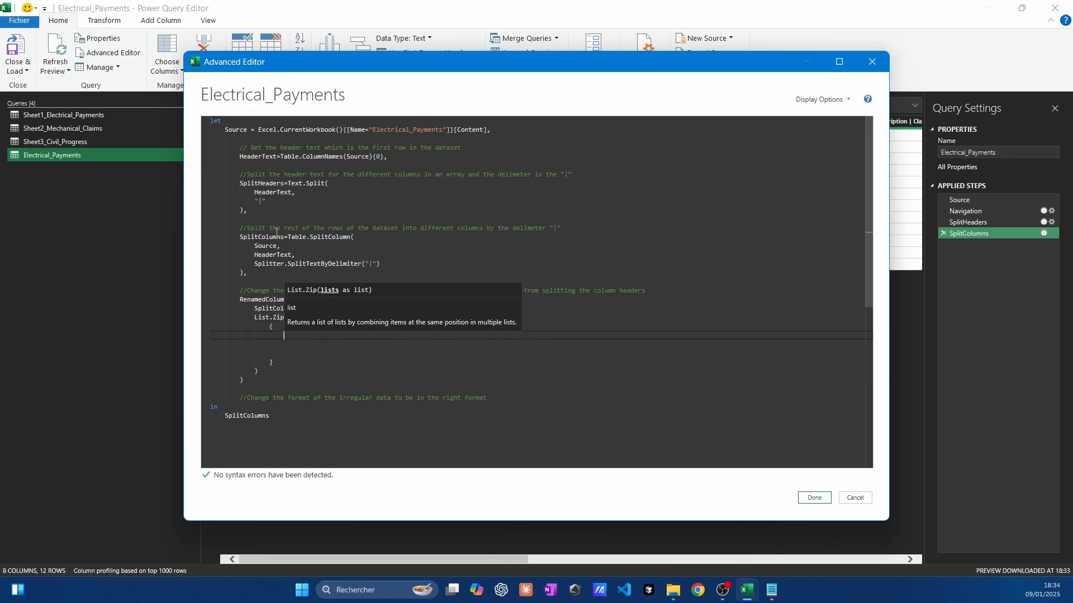
- Fill the List.Zip braces with Table.ColumnNames(SplitColumns) and SplitHeaders, separated by a comma
{"action": "type", "text": "Table"}
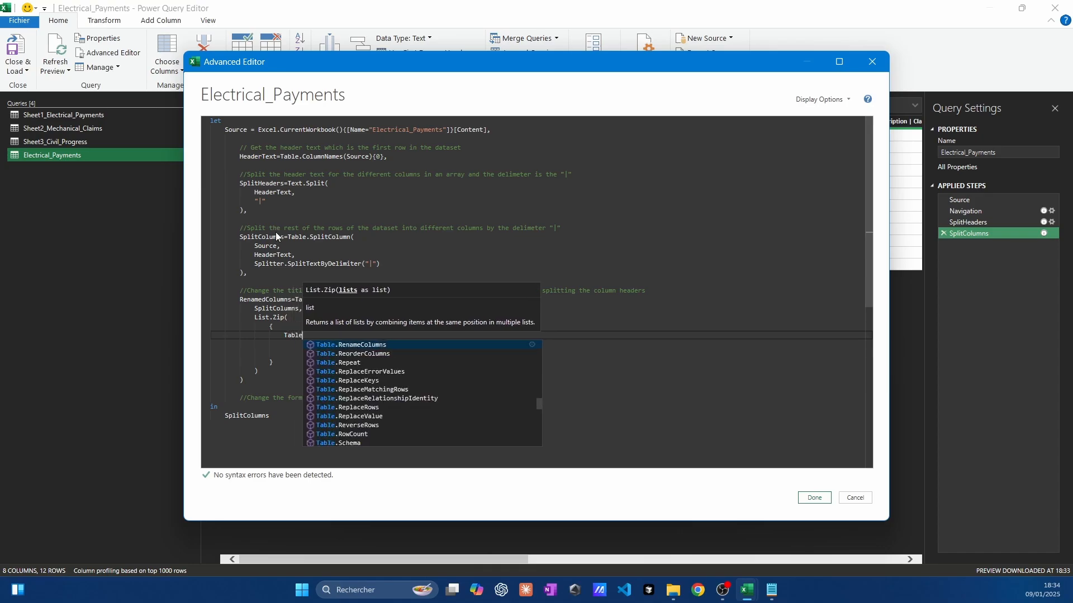
{"action": "type", "text": ".ColumnNames(Split"}
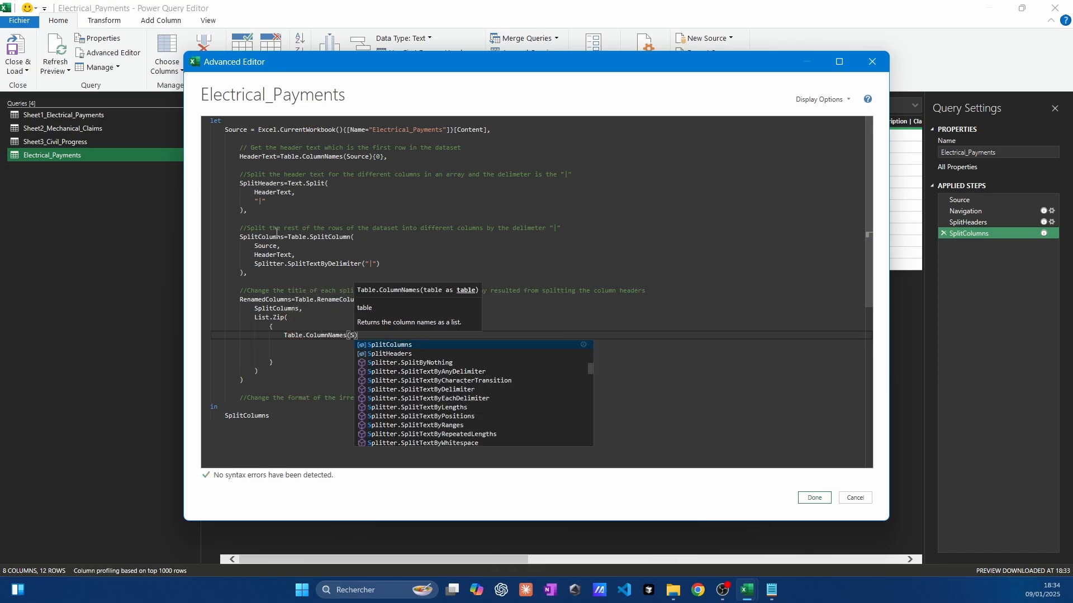
{"action": "type", "text": "Columns),"}
{"action": "left_click", "coordinate": [372, 354]}
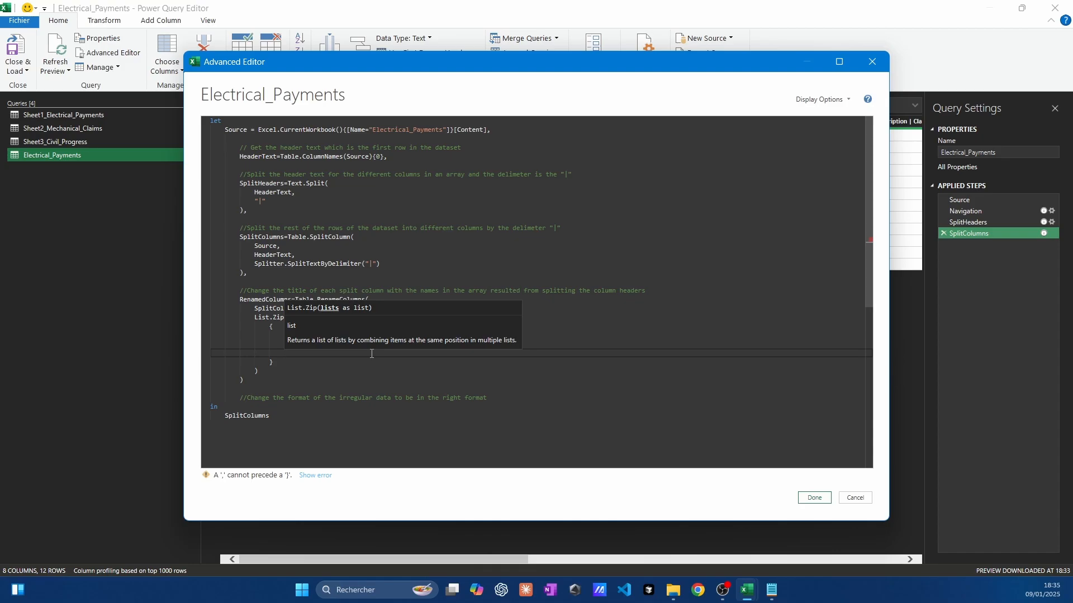
{"action": "type", "text": "Spli"}
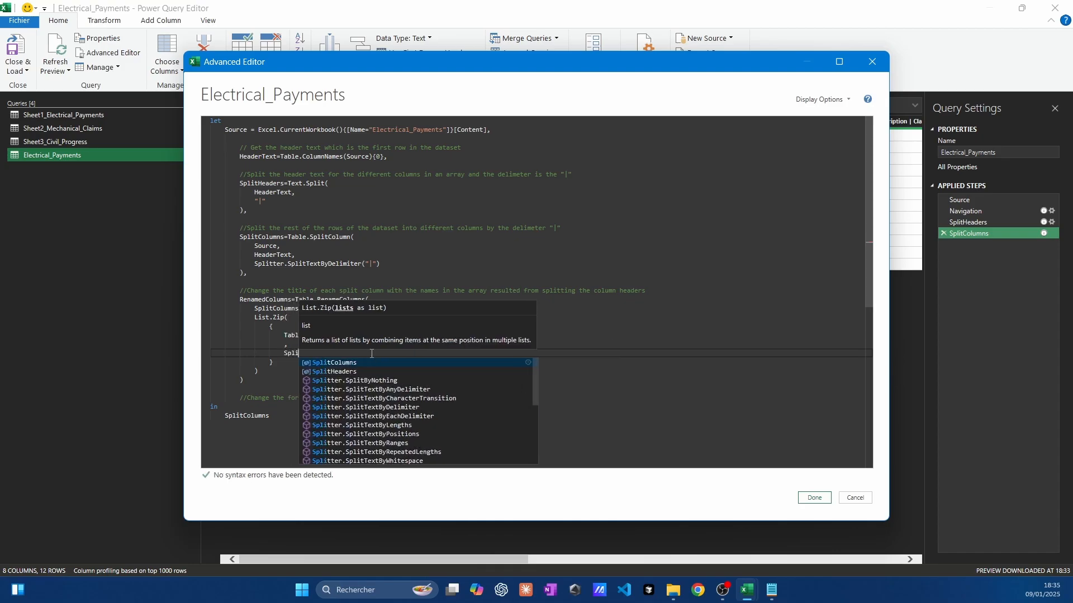
{"action": "type", "text": "t"}
{"action": "key", "text": "Tab"}
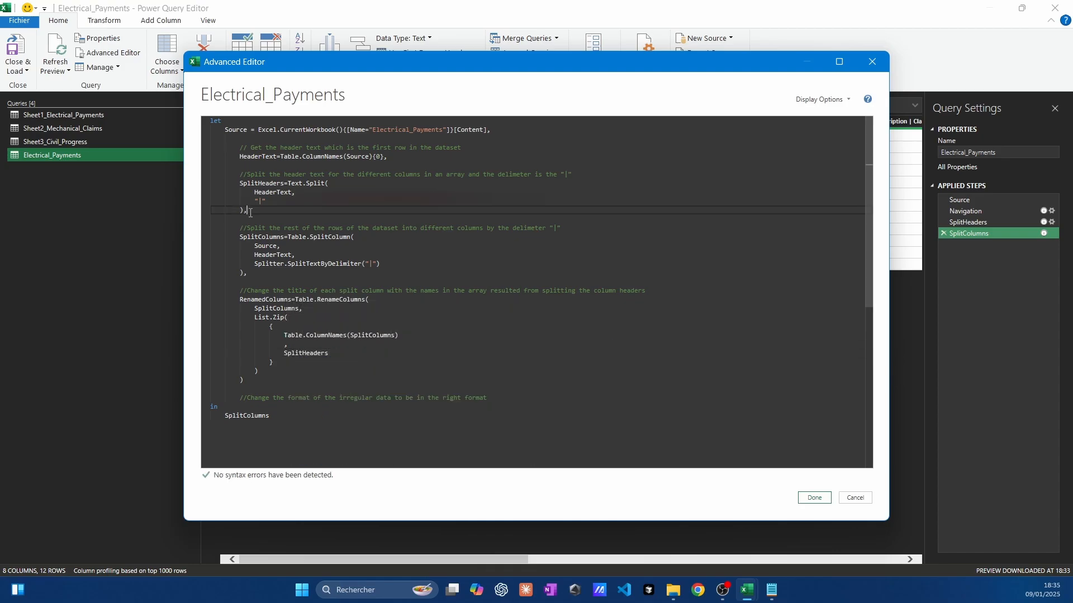
{"action": "left_click_drag", "start_coordinate": [247, 211], "coordinate": [242, 186]}
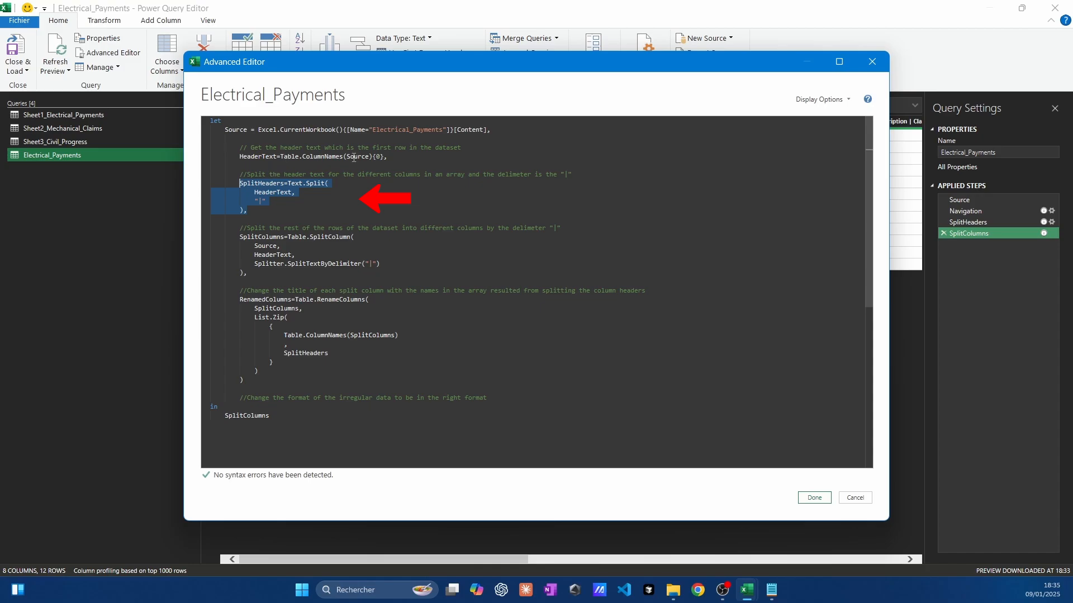
{"action": "left_click", "coordinate": [414, 162]}
- Make the query return RenamedColumns instead of SplitColumns and apply the code
{"action": "left_click", "coordinate": [273, 421]}
{"action": "key", "text": "shift+Left"}
{"action": "key", "text": "shift+Left"}
{"action": "key", "text": "shift+Left"}
{"action": "key", "text": "shift+Left"}
{"action": "key", "text": "shift+Left"}
{"action": "key", "text": "shift+Left"}
{"action": "key", "text": "shift+Left"}
{"action": "key", "text": "shift+Left"}
{"action": "key", "text": "shift+Left"}
{"action": "key", "text": "shift+Left"}
{"action": "key", "text": "shift+Left"}
{"action": "key", "text": "shift+Left"}
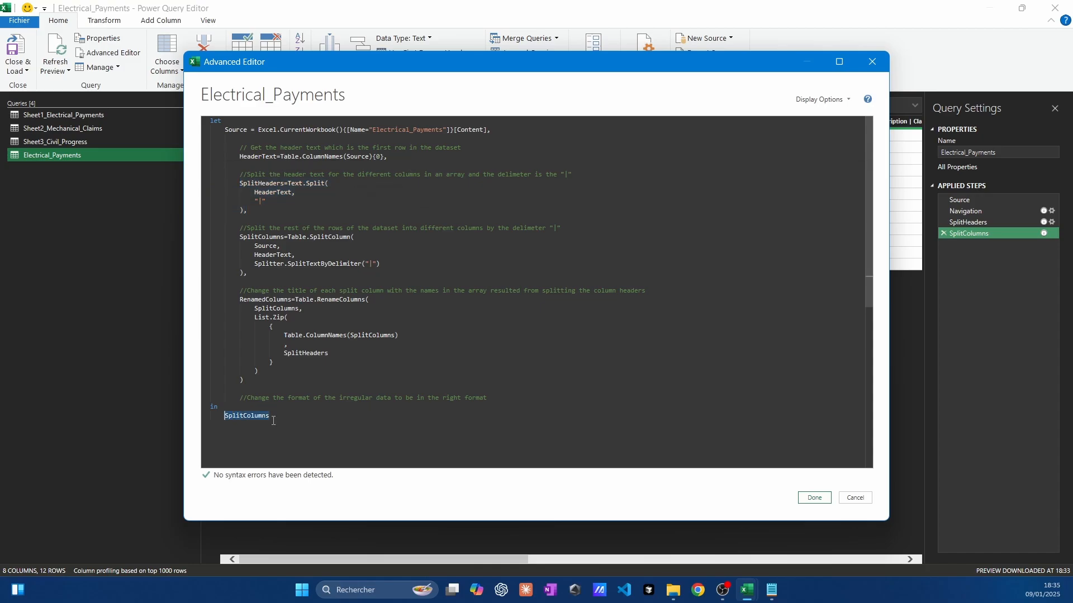
{"action": "type", "text": "RenamedColumns"}
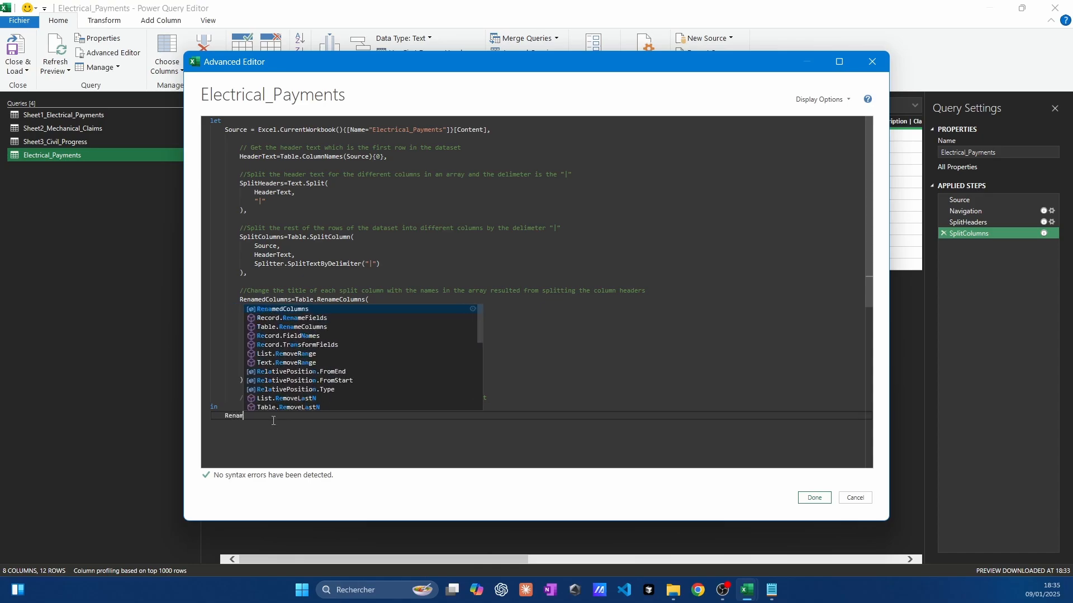
{"action": "key", "text": "Tab"}
{"action": "left_click", "coordinate": [822, 496]}
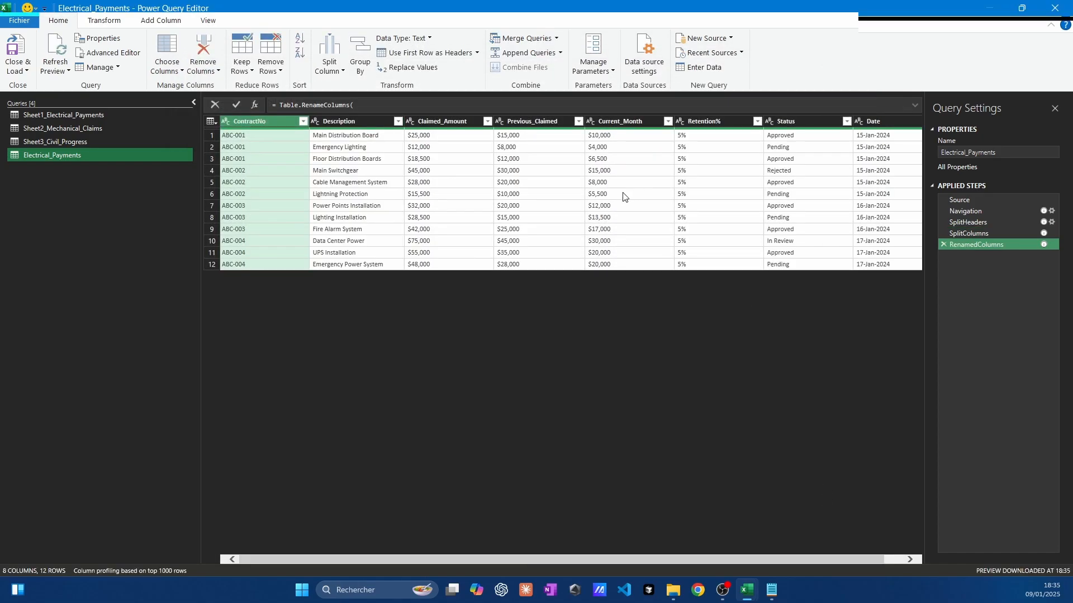
- Set the Date column's data type to Date and the Retention% column's to Percentage
{"action": "scroll", "coordinate": [624, 195], "scroll_direction": "right", "scroll_amount": 1}
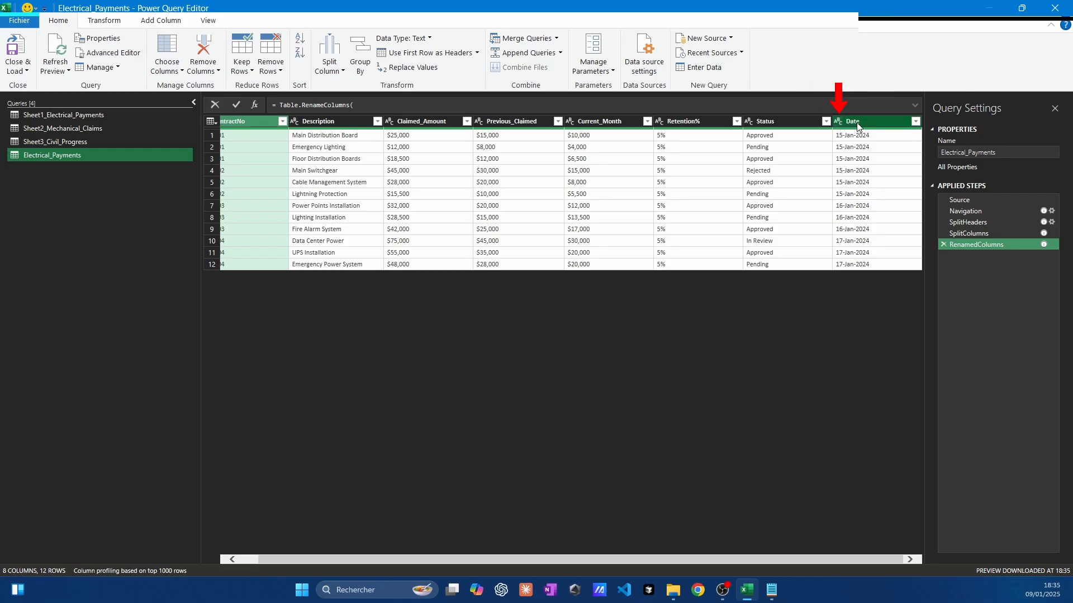
{"action": "left_click", "coordinate": [838, 121]}
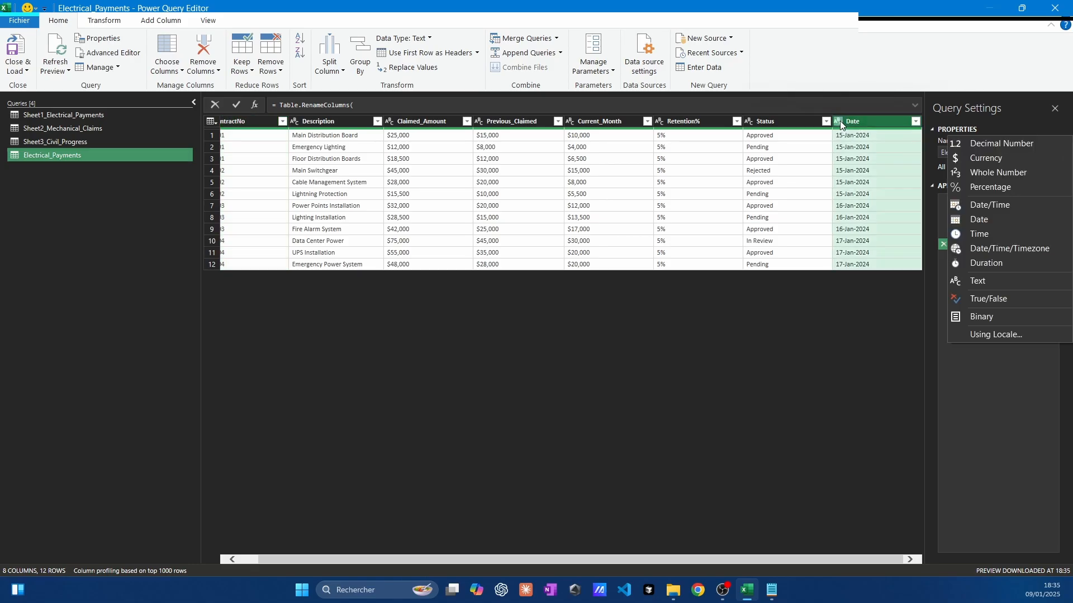
{"action": "left_click", "coordinate": [983, 220]}
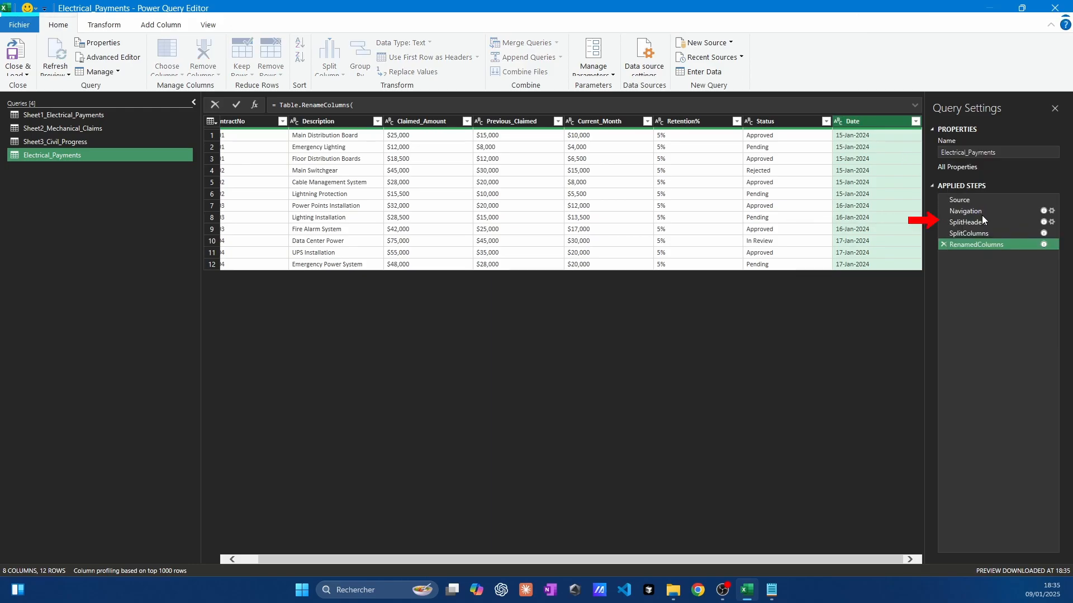
{"action": "left_click", "coordinate": [659, 123]}
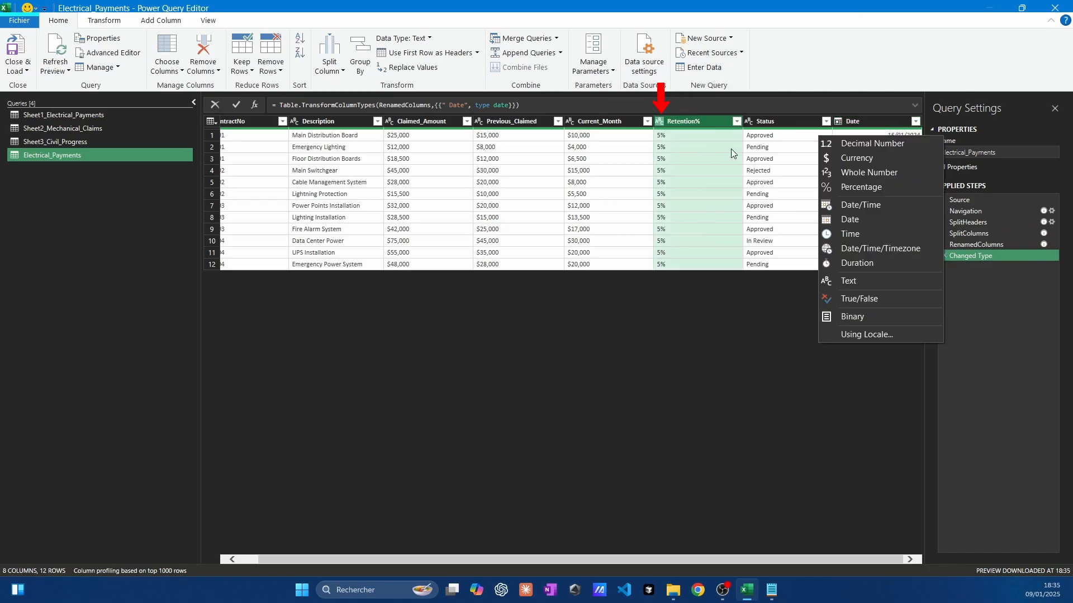
{"action": "left_click", "coordinate": [843, 191]}
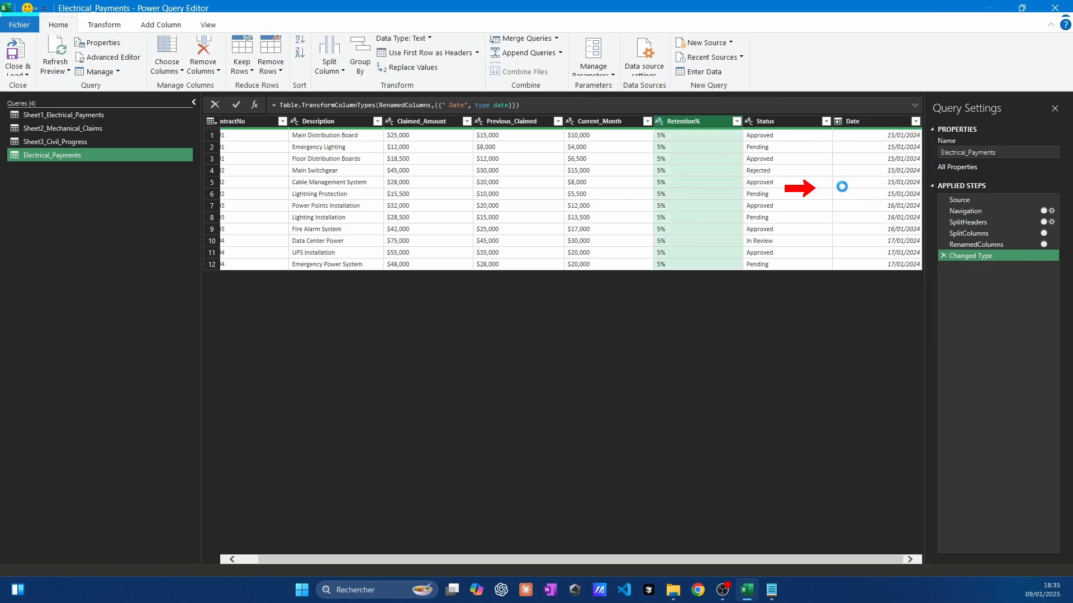
- Try to convert the Claimed_Amount, Previous_Claimed and Current_Month columns to Currency
{"action": "left_click", "coordinate": [588, 121]}
{"action": "left_click", "coordinate": [447, 124], "text": "shift"}
{"action": "left_click", "coordinate": [411, 38]}
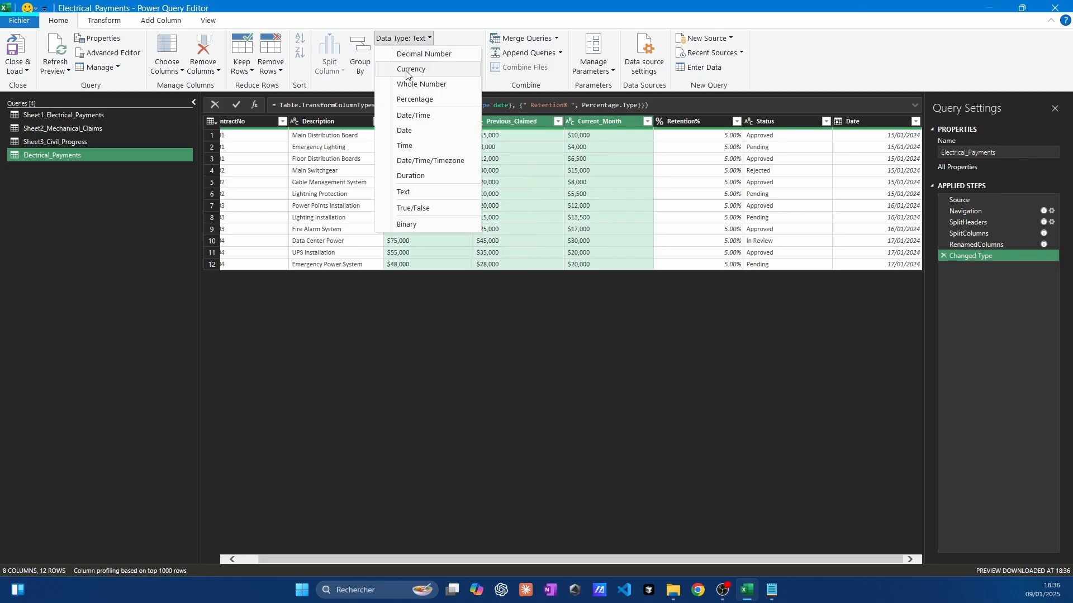
{"action": "left_click", "coordinate": [417, 69]}
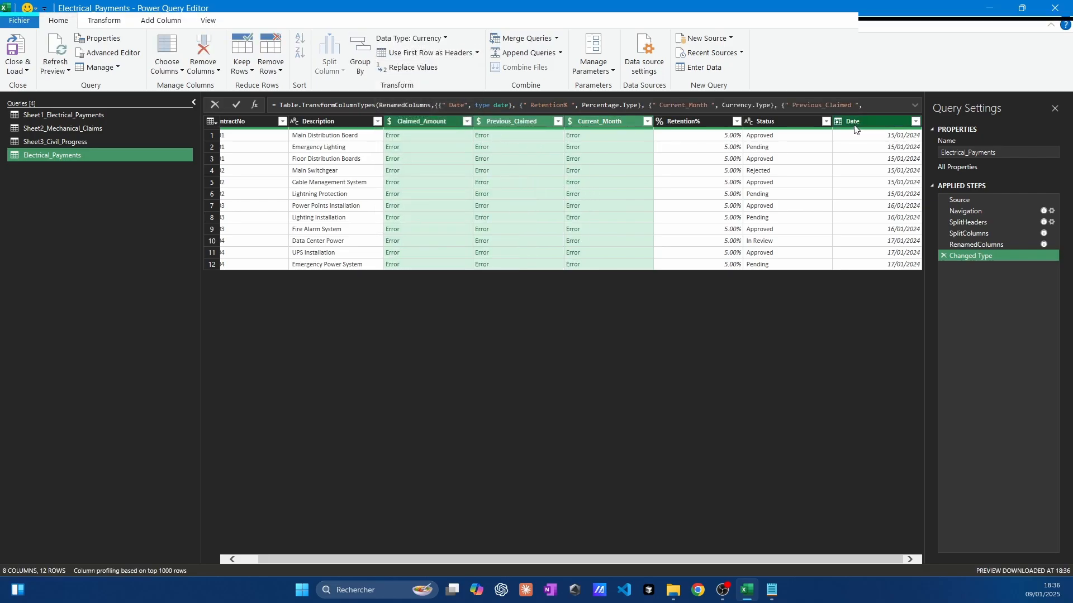
- Remove the Current_Month, Previous_Claimed and Claimed_Amount Currency.Type entries from the Changed Type formula, keeping the Date and Retention% entries
{"action": "left_click", "coordinate": [914, 104]}
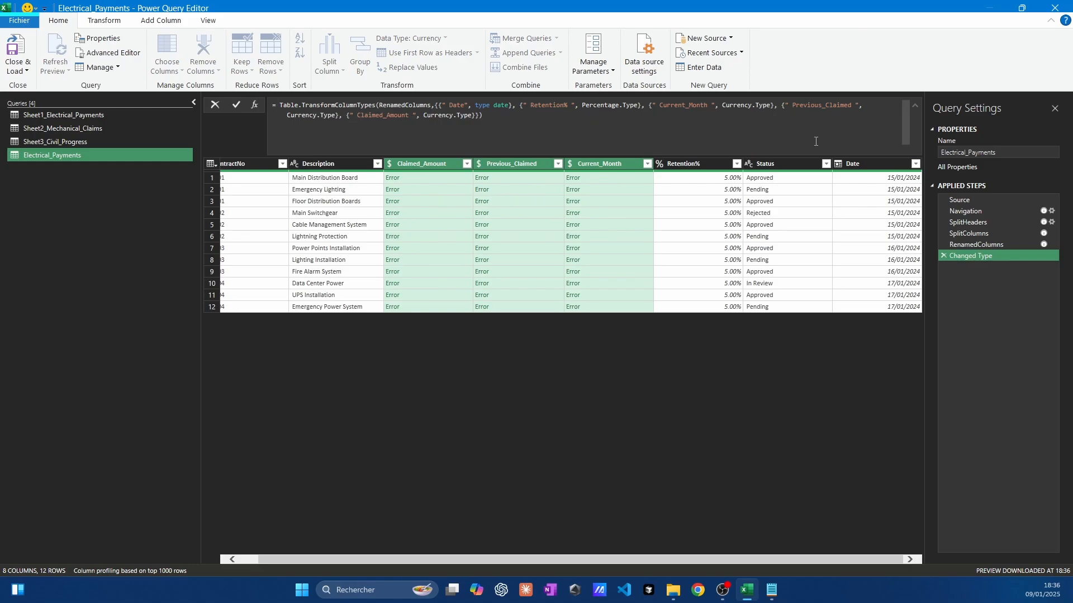
{"action": "left_click", "coordinate": [475, 116]}
{"action": "key", "text": "ctrl+shift+Left"}
{"action": "key", "text": "ctrl+shift+Left"}
{"action": "key", "text": "ctrl+shift+Left"}
{"action": "key", "text": "ctrl+shift+Left"}
{"action": "key", "text": "ctrl+shift+Left"}
{"action": "key", "text": "ctrl+shift+Left"}
{"action": "key", "text": "ctrl+shift+Left"}
{"action": "key", "text": "ctrl+shift+Left"}
{"action": "key", "text": "ctrl+shift+Left"}
{"action": "key", "text": "ctrl+shift+Left"}
{"action": "key", "text": "ctrl+shift+Left"}
{"action": "key", "text": "ctrl+shift+Left"}
{"action": "key", "text": "ctrl+shift+Left"}
{"action": "key", "text": "ctrl+shift+Left"}
{"action": "key", "text": "ctrl+shift+Left"}
{"action": "key", "text": "ctrl+shift+Left"}
{"action": "key", "text": "ctrl+shift+Left"}
{"action": "key", "text": "ctrl+shift+Left"}
{"action": "key", "text": "ctrl+shift+Left"}
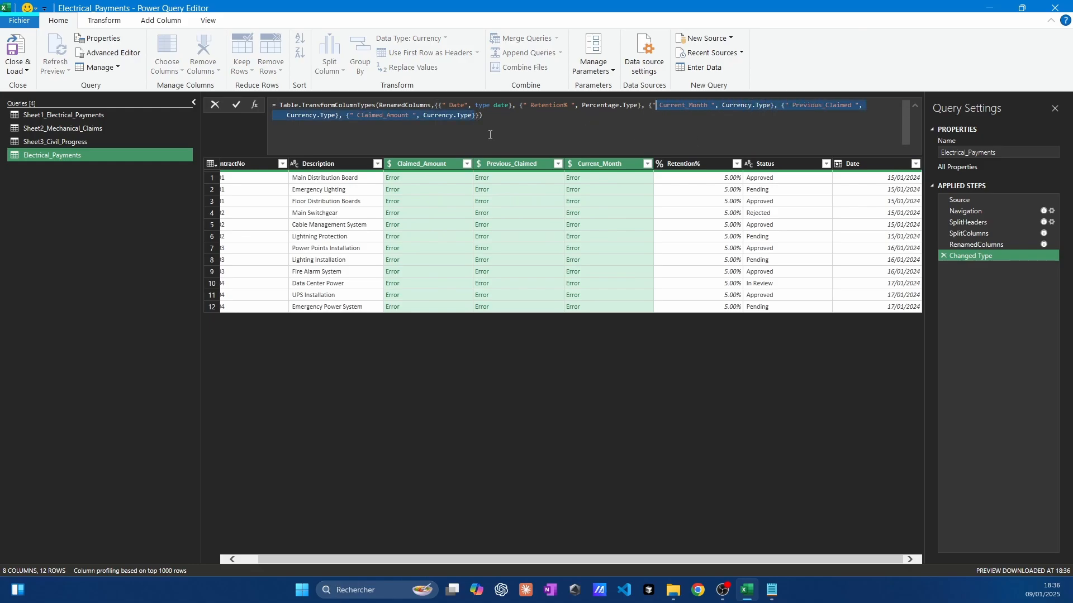
{"action": "key", "text": "Delete"}
{"action": "key", "text": "Return"}
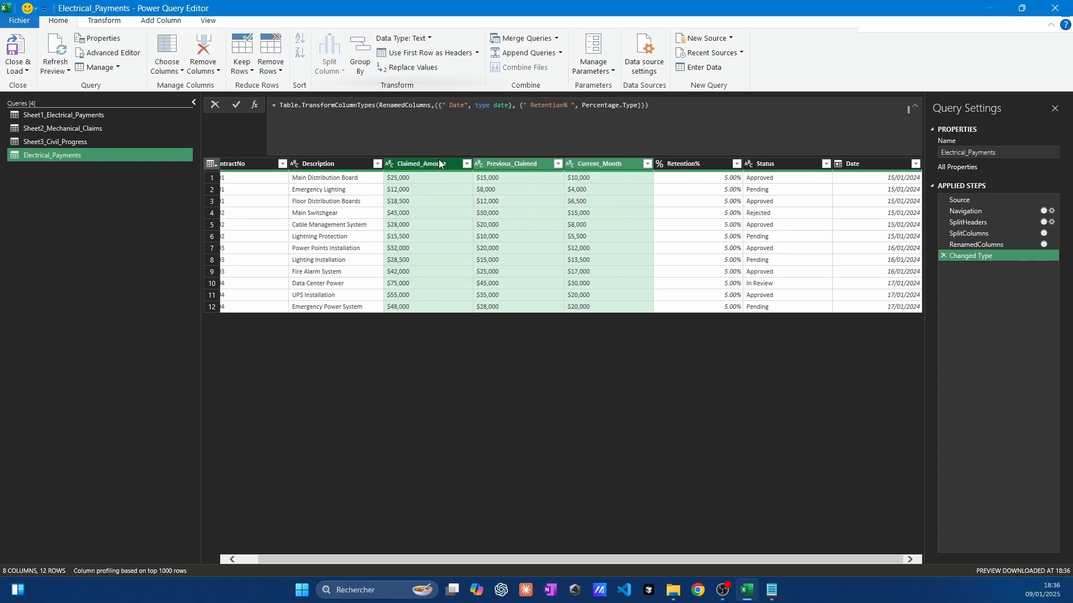
- Replace "$" with nothing in the Claimed_Amount, Previous_Claimed and Current_Month columns and set all three to Currency
{"action": "left_click", "coordinate": [413, 68]}
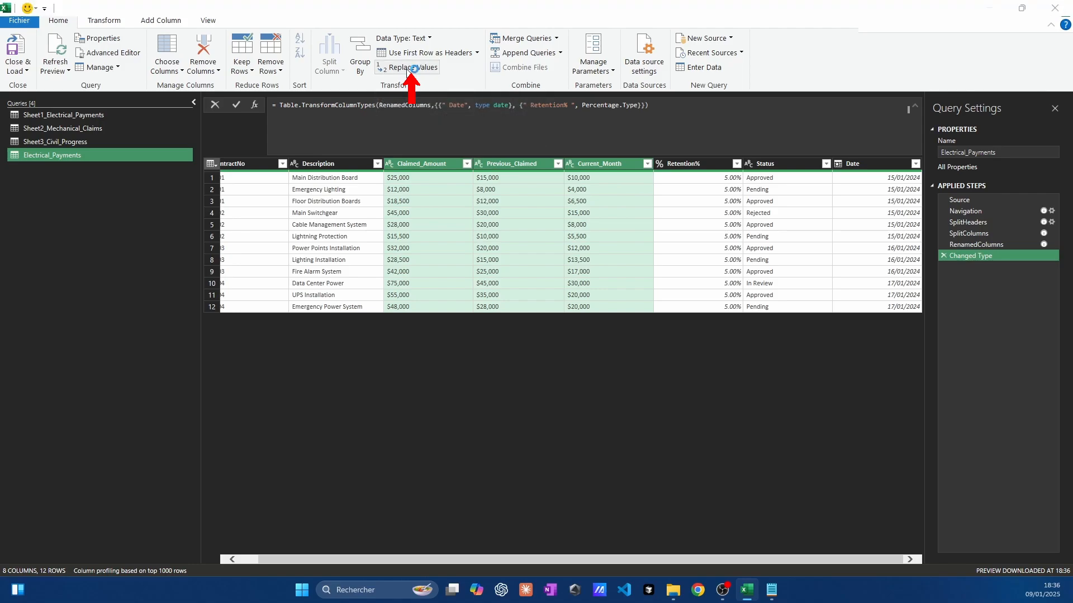
{"action": "type", "text": "$"}
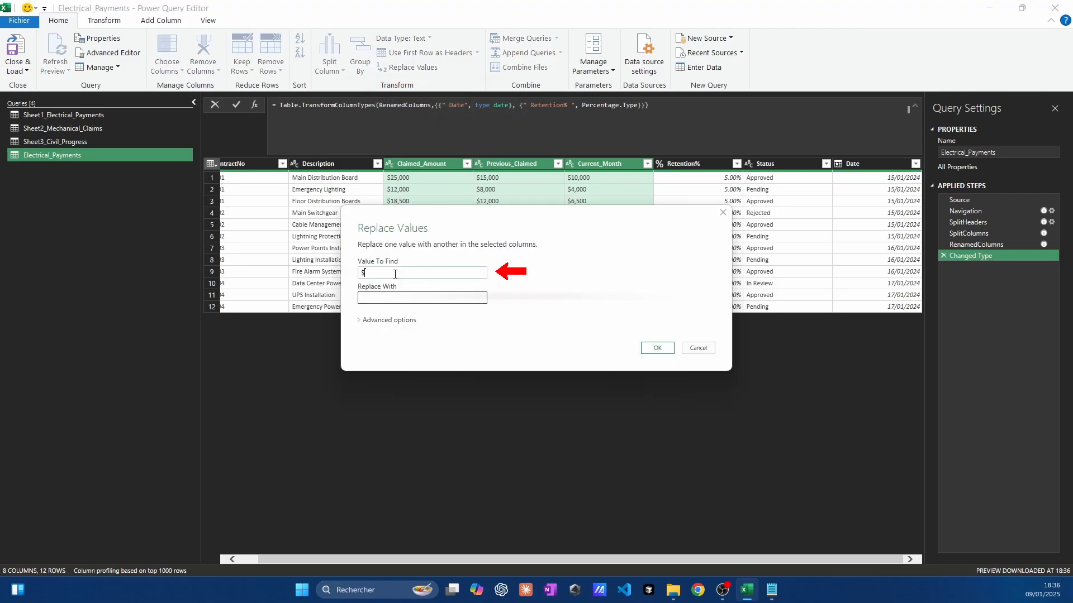
{"action": "left_click", "coordinate": [654, 347]}
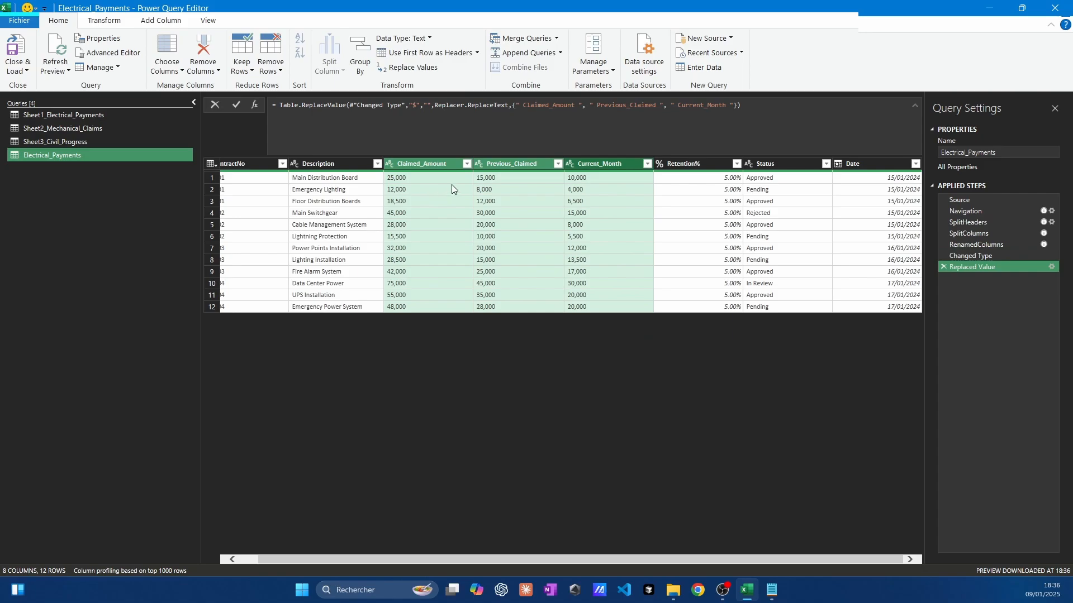
{"action": "left_click", "coordinate": [406, 43]}
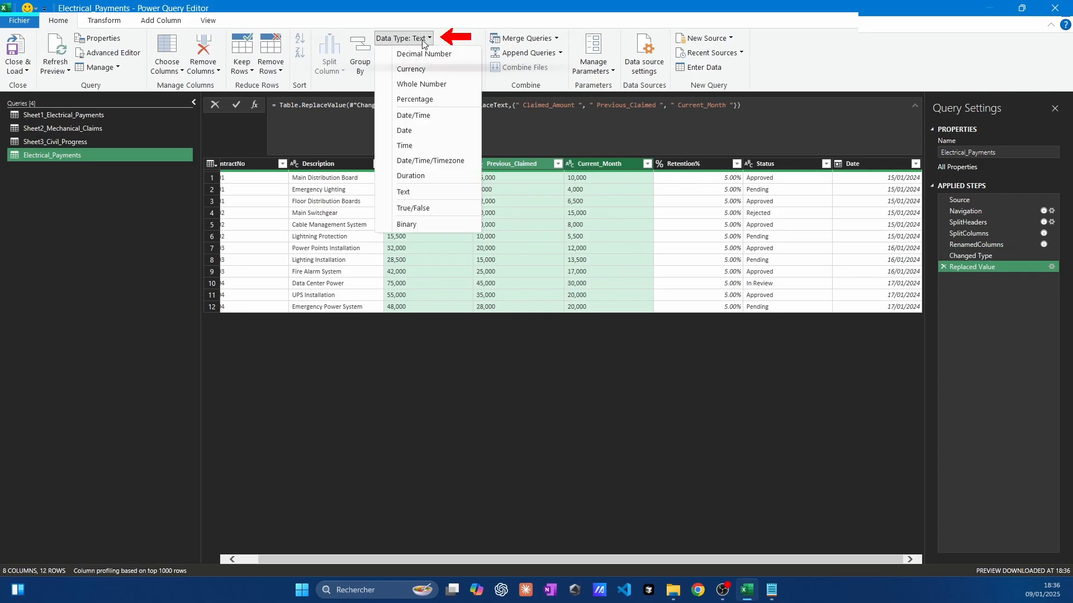
{"action": "left_click", "coordinate": [408, 68]}
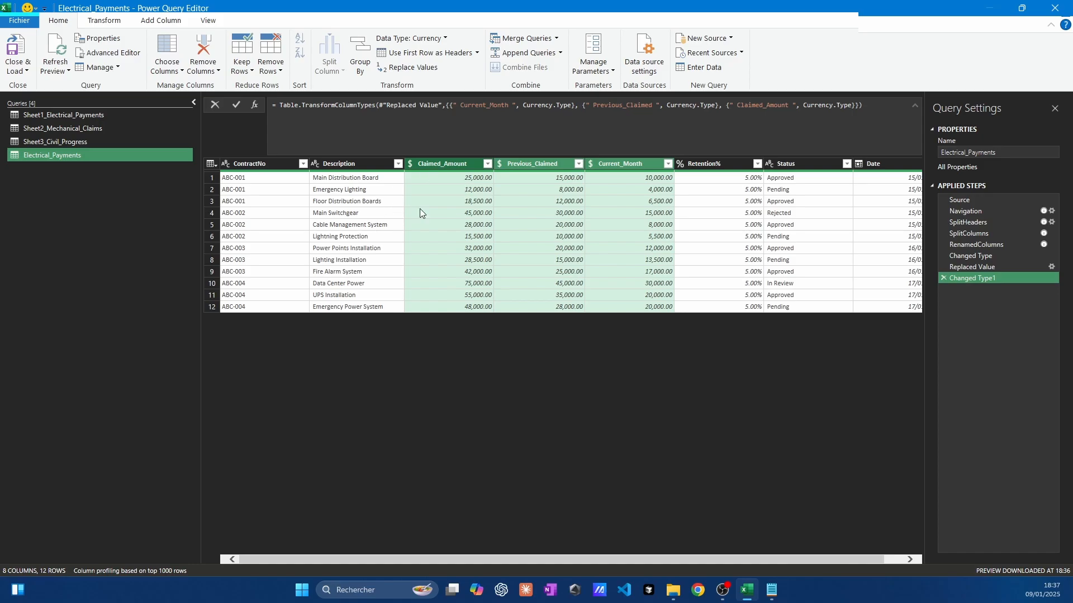
- Add a custom column named Payment Discipline to Electrical_Payments with the constant text "Electrical"
{"action": "scroll", "coordinate": [488, 203], "scroll_direction": "right", "scroll_amount": 1}
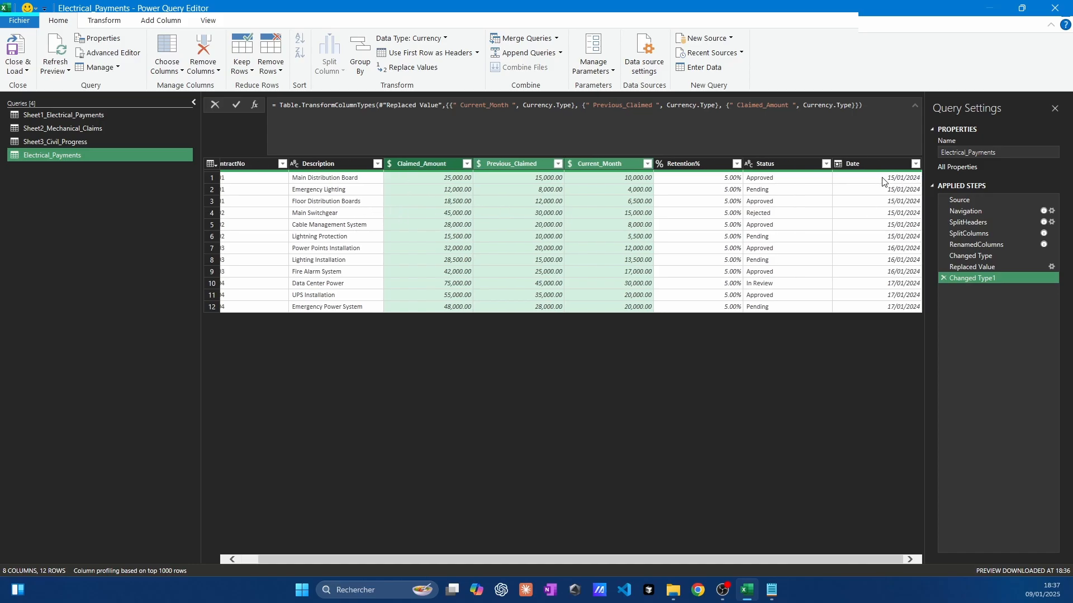
{"action": "left_click", "coordinate": [706, 215]}
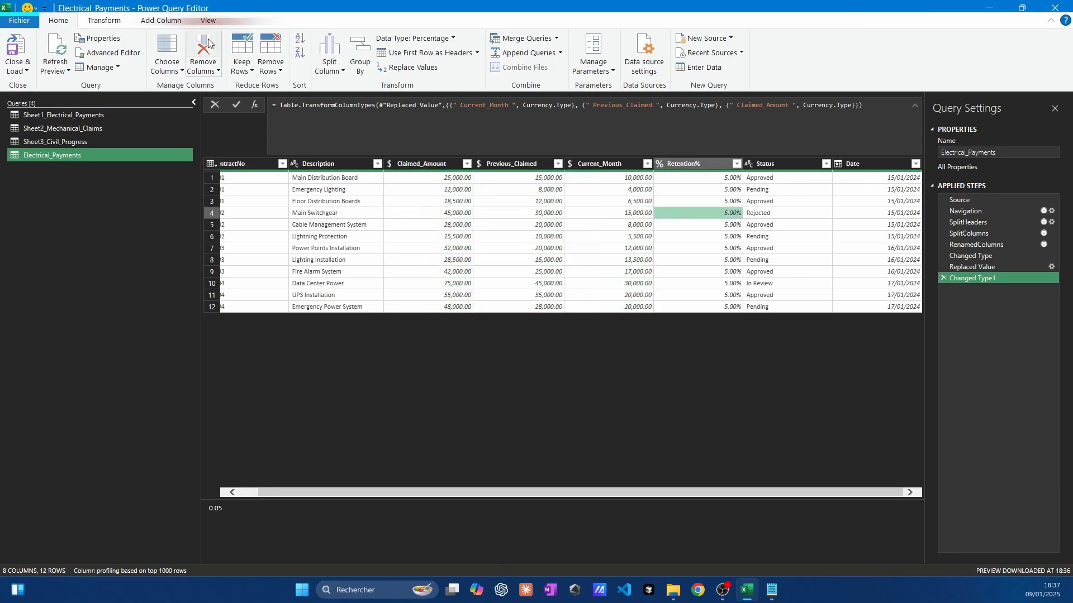
{"action": "left_click", "coordinate": [160, 20]}
{"action": "left_click", "coordinate": [64, 53]}
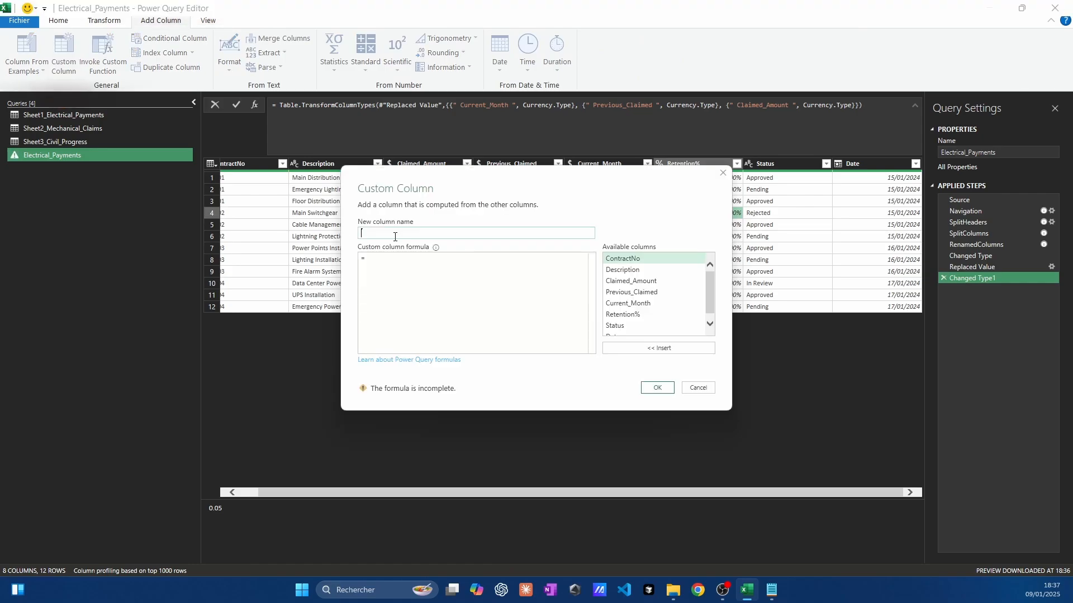
{"action": "type", "text": "Payment Dec"}
{"action": "type", "text": "ip"}
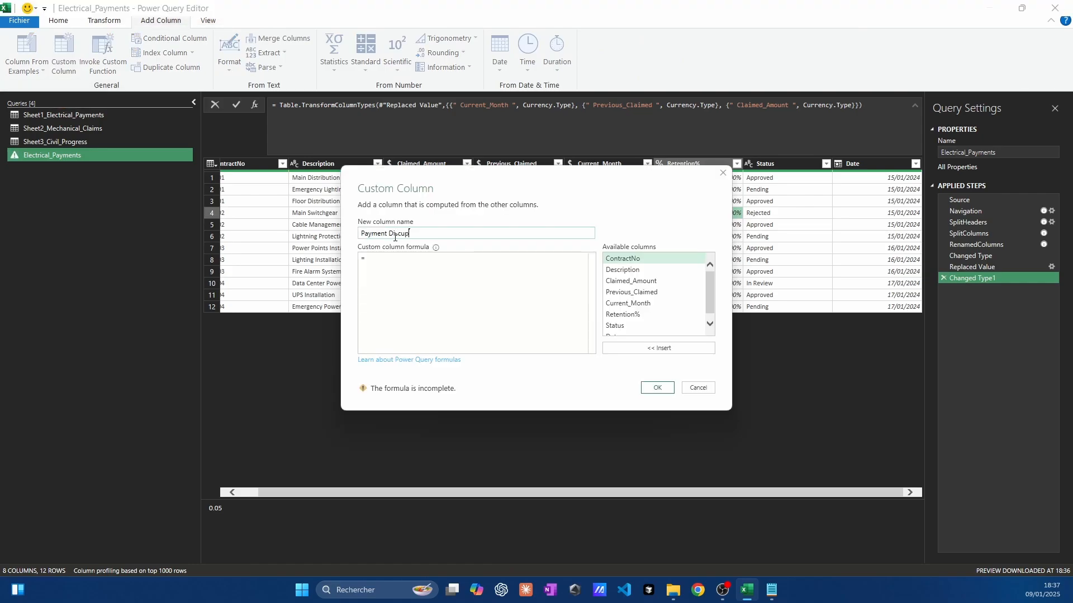
{"action": "type", "text": "line"}
{"action": "left_click", "coordinate": [504, 293]}
{"action": "type", "text": "\""}
{"action": "type", "text": "Electrical"}
{"action": "left_click", "coordinate": [656, 388]}
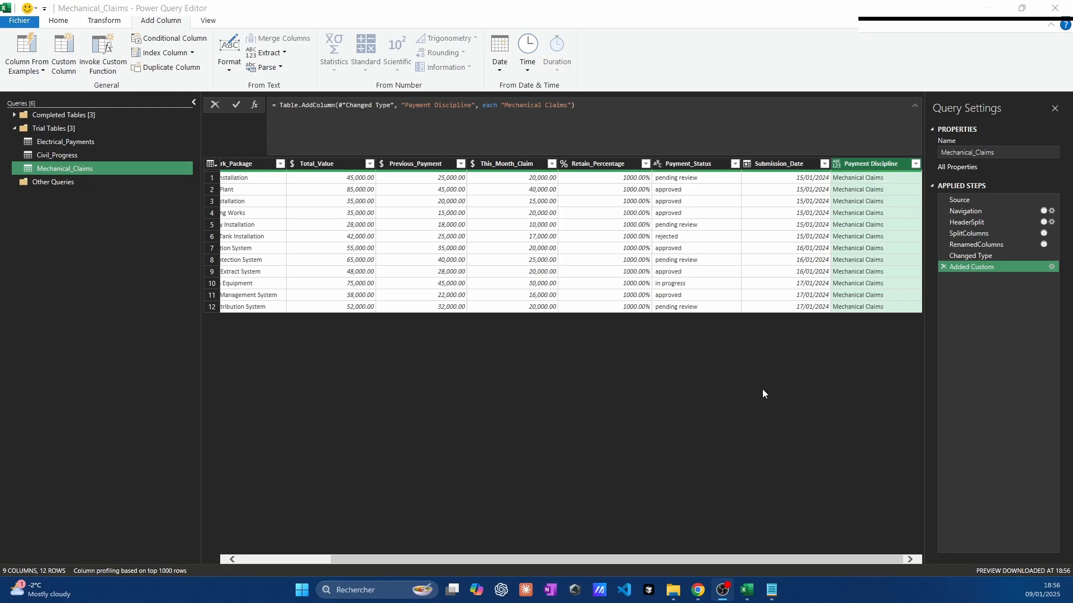
- Add a custom column named Retain_percentage_modified to Mechanical_Claims that divides Retain_Percentage by 100
{"action": "left_click", "coordinate": [612, 160]}
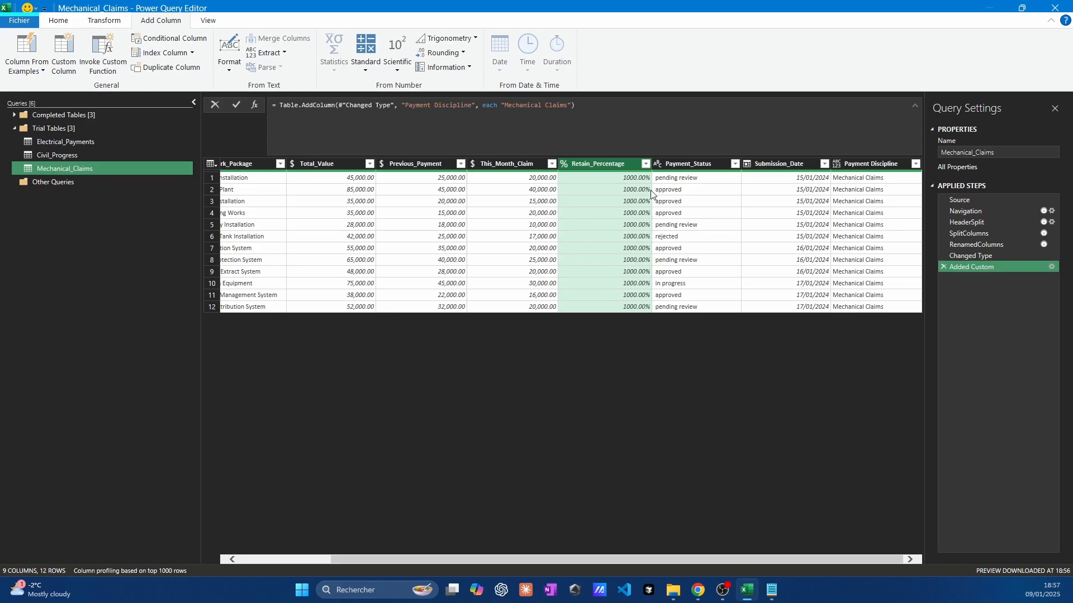
{"action": "left_click", "coordinate": [59, 53]}
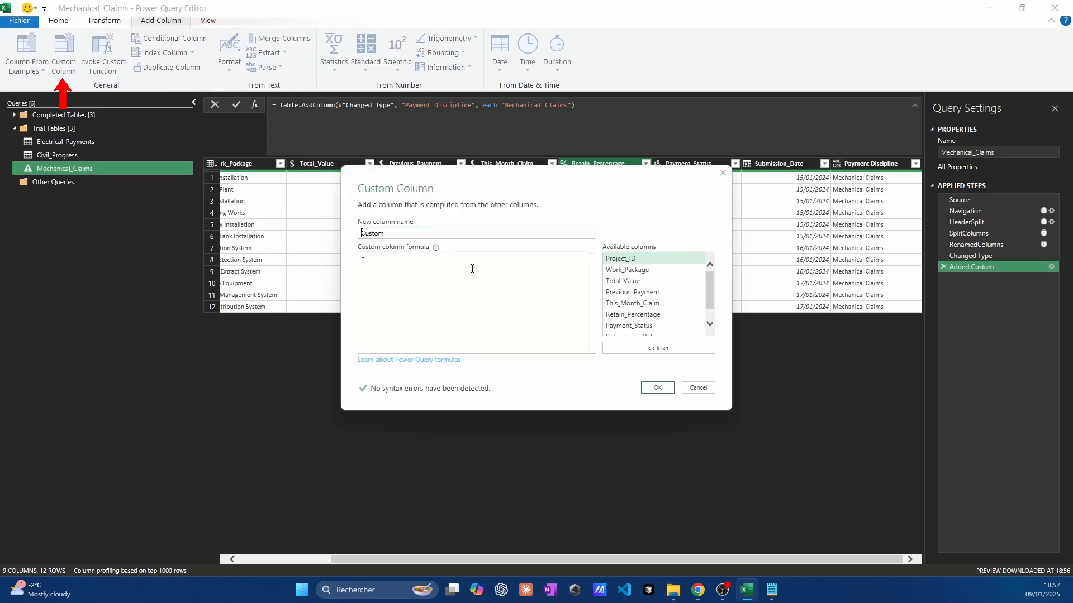
{"action": "type", "text": "Retain_perce"}
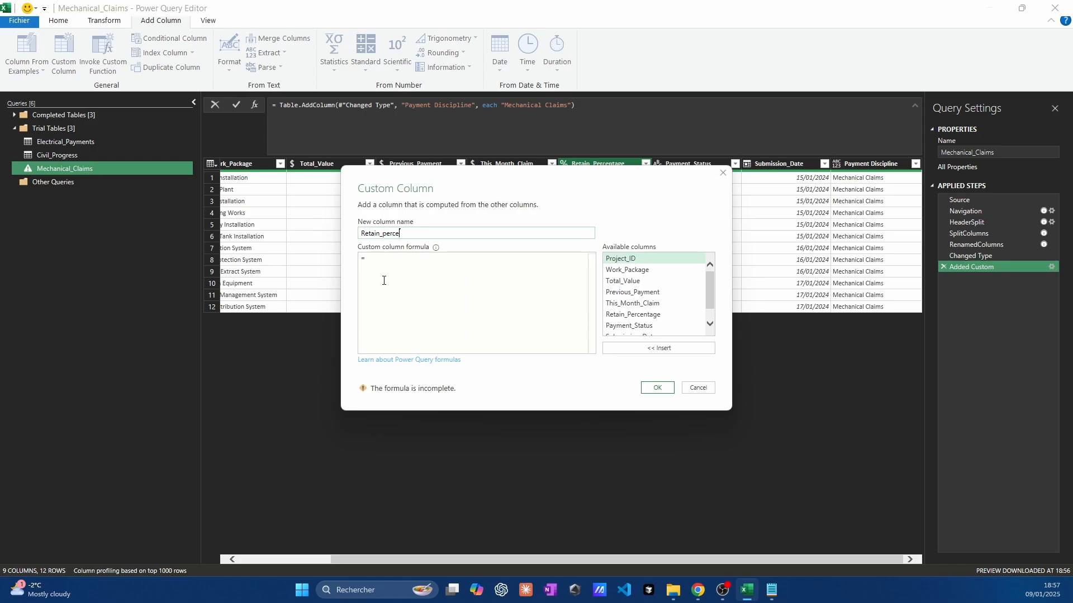
{"action": "type", "text": "ntage_modified"}
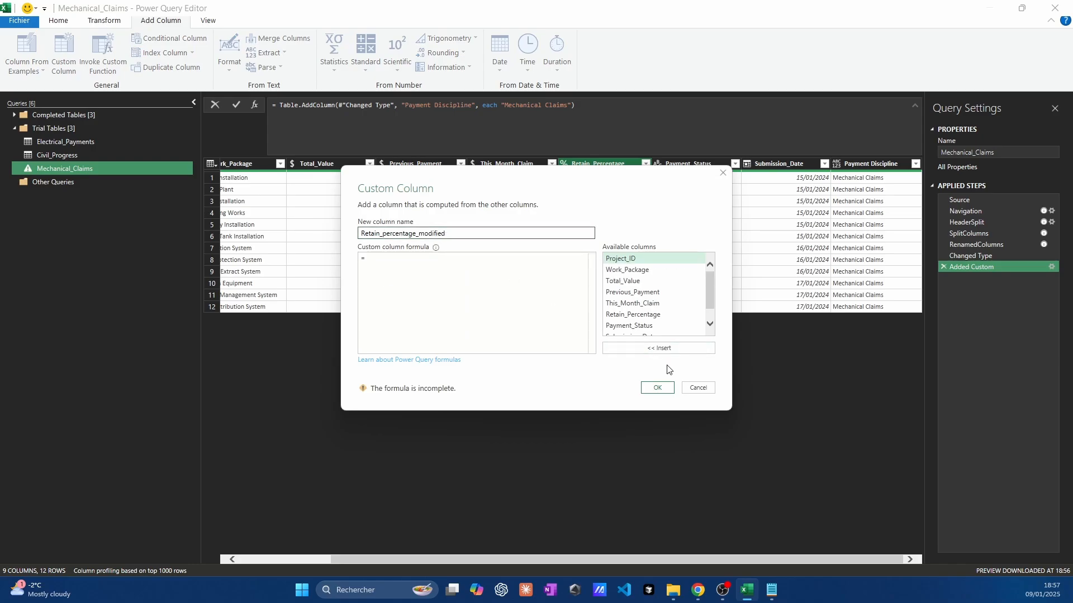
{"action": "double_click", "coordinate": [638, 317]}
{"action": "type", "text": "/100"}
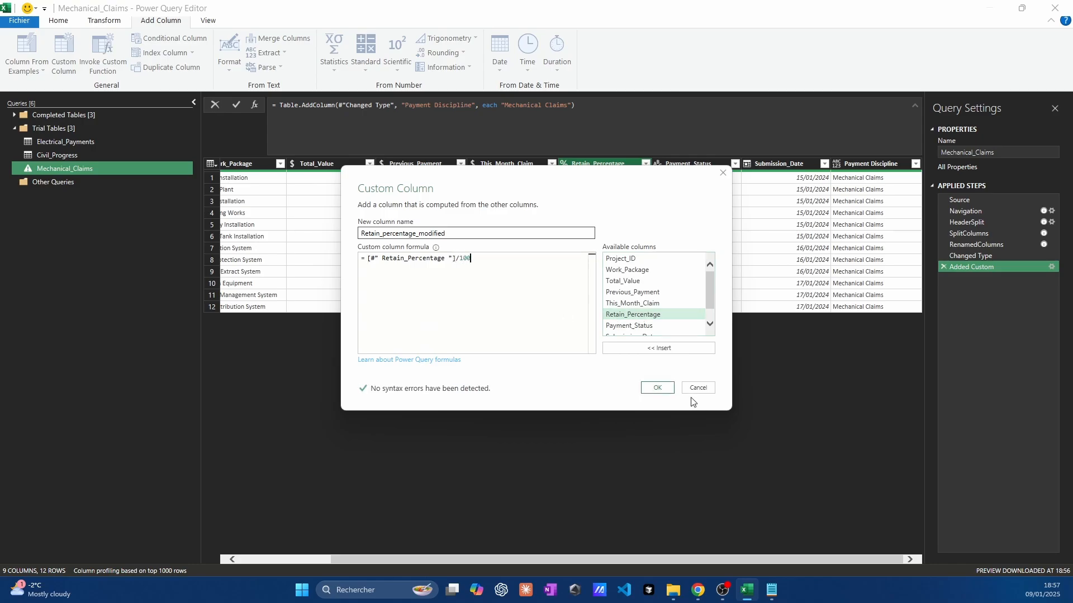
{"action": "left_click", "coordinate": [661, 387]}
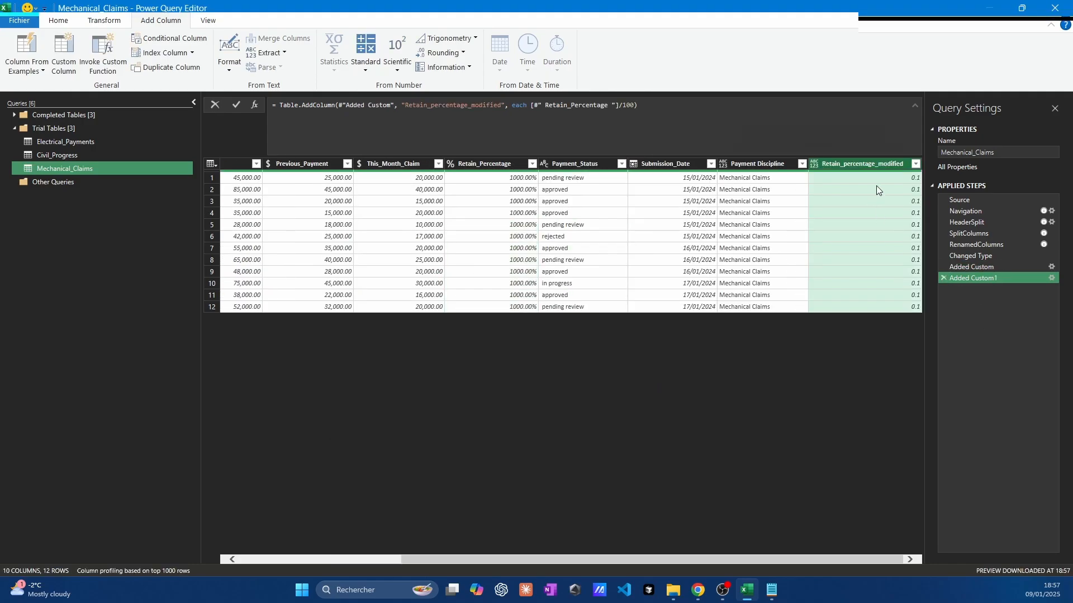
- Set Retain_percentage_modified to Percentage and put it in place of the original Retain_Percentage column, deleting the original
{"action": "left_click", "coordinate": [814, 164]}
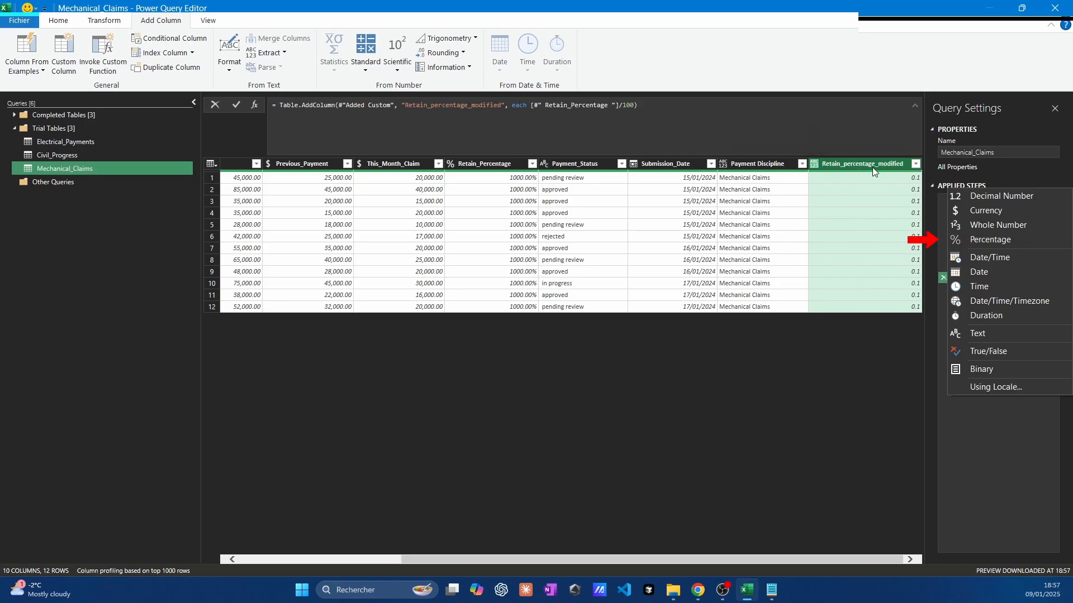
{"action": "left_click", "coordinate": [963, 239]}
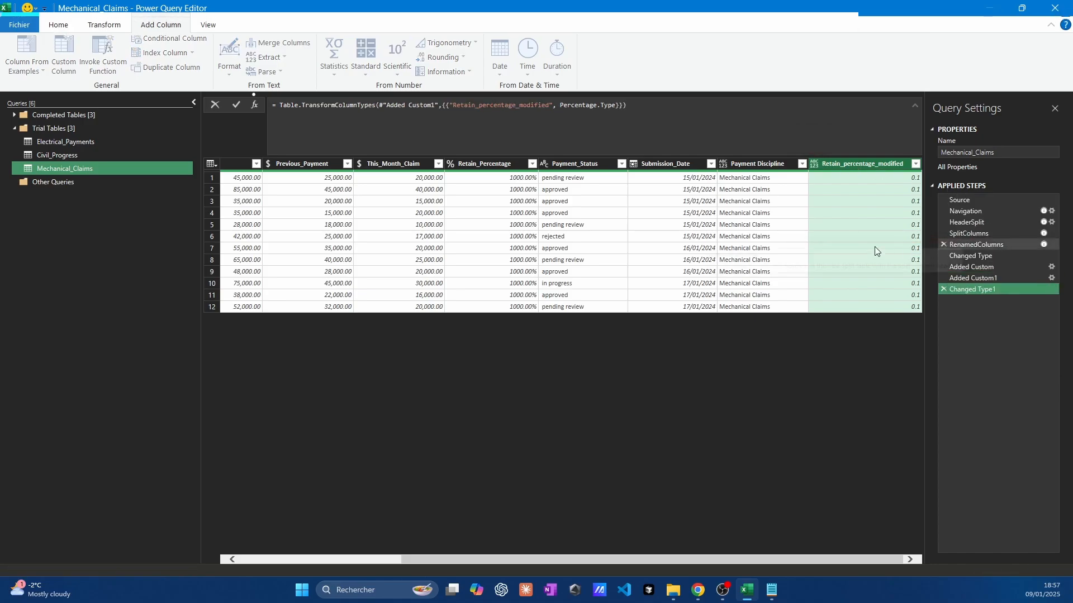
{"action": "left_click_drag", "start_coordinate": [833, 160], "coordinate": [527, 176]}
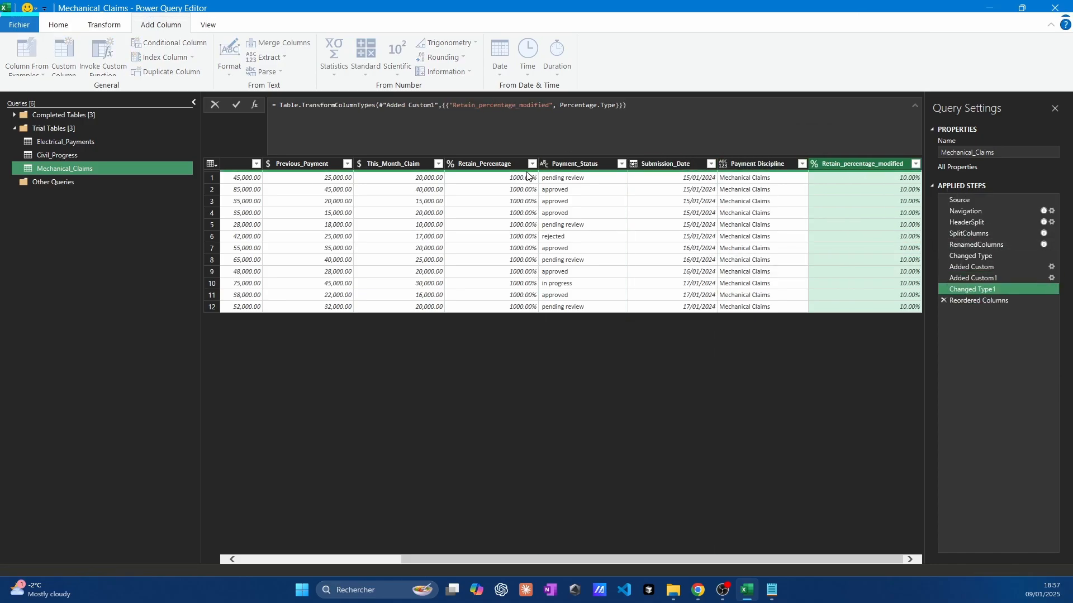
{"action": "key", "text": "Delete"}
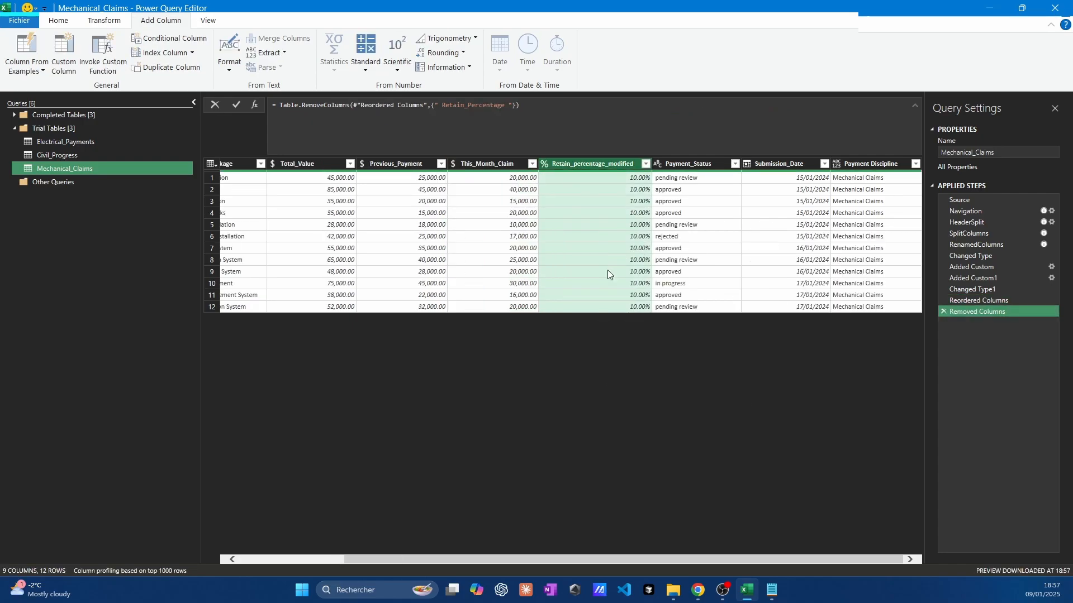
- Switch from Mechanical_Claims to the Electrical_Payments query in the Trial Tables group
{"action": "scroll", "coordinate": [607, 270], "scroll_direction": "left", "scroll_amount": 3}
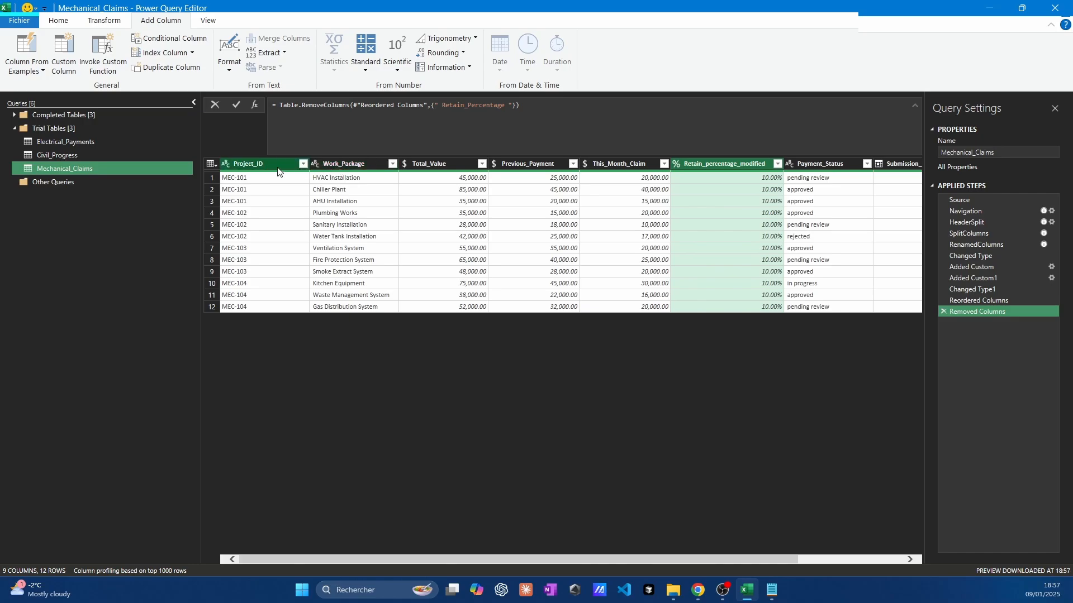
{"action": "left_click", "coordinate": [72, 142]}
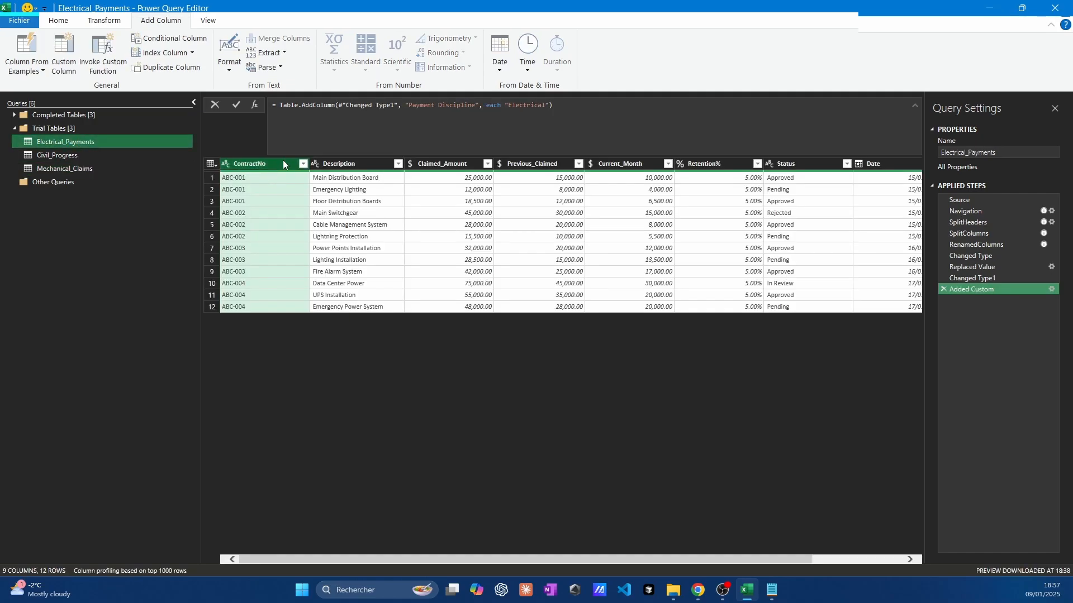
- Switch to the Mechanical_Claims query and show its M code in the Advanced Editor
{"action": "left_click", "coordinate": [284, 162]}
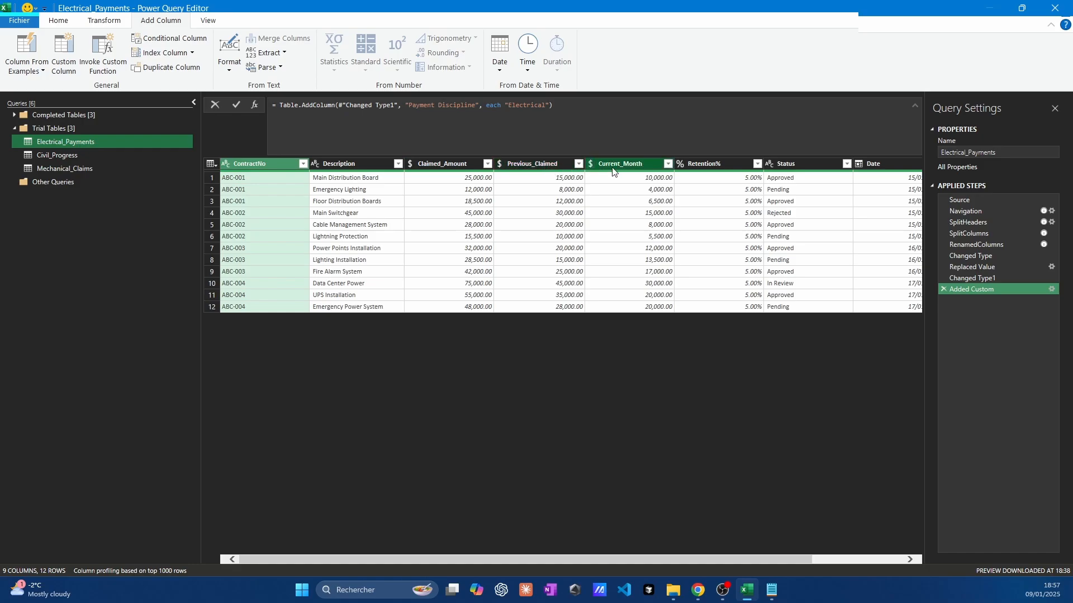
{"action": "left_click", "coordinate": [64, 168]}
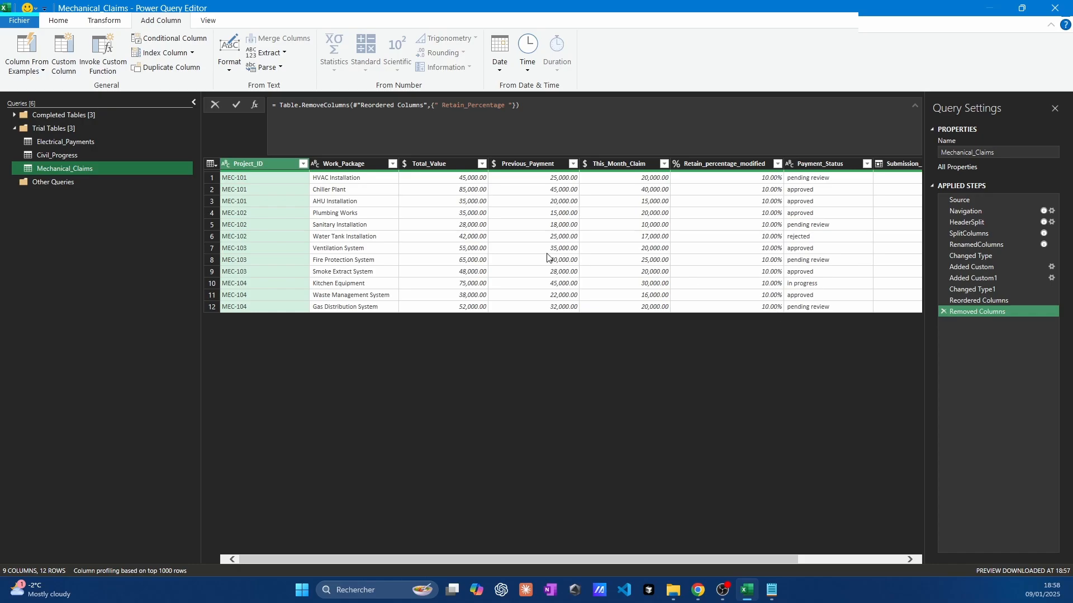
{"action": "left_click", "coordinate": [67, 23]}
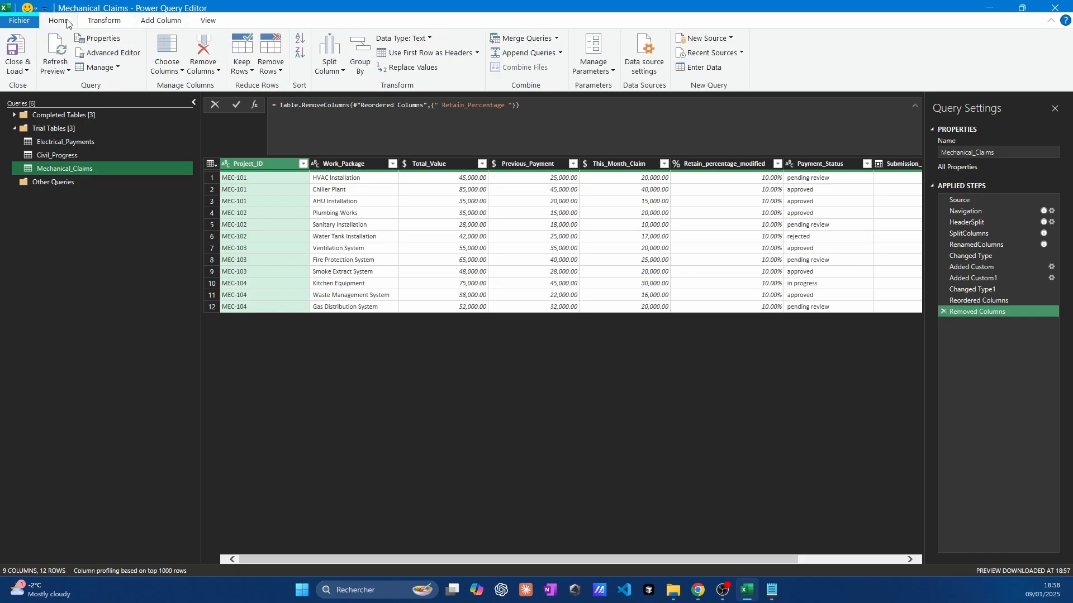
{"action": "left_click", "coordinate": [112, 53]}
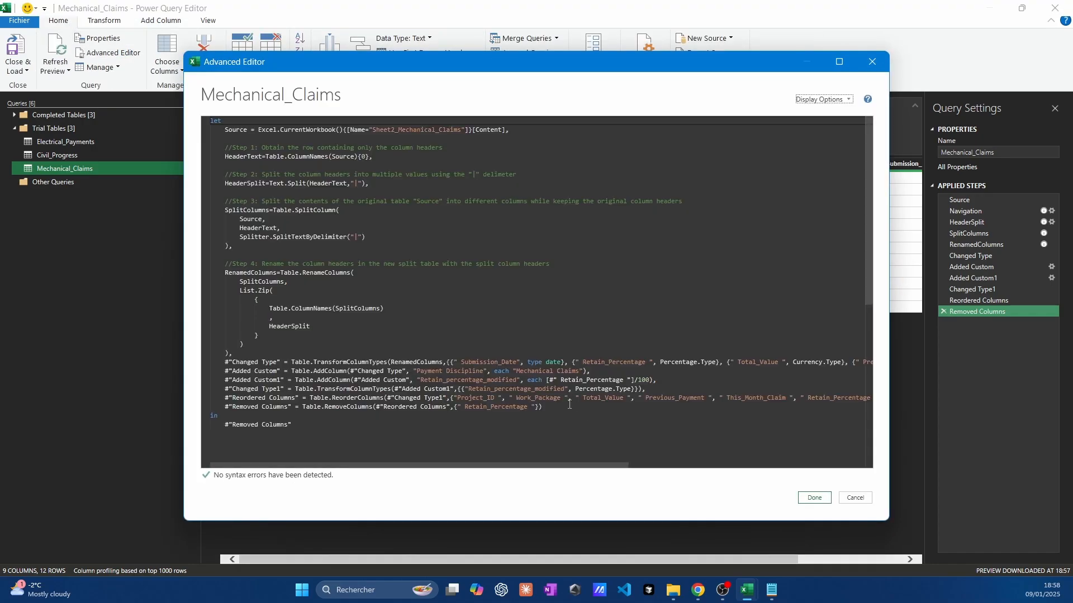
- Add blank lines after the last Mechanical_Claims expression and rename its #"Removed Columns" step definition as Removed_Columns
{"action": "left_click", "coordinate": [569, 404]}
{"action": "key", "text": "Return"}
{"action": "key", "text": "Return"}
{"action": "key", "text": "Return"}
{"action": "scroll", "coordinate": [570, 404], "scroll_direction": "down", "scroll_amount": 5}
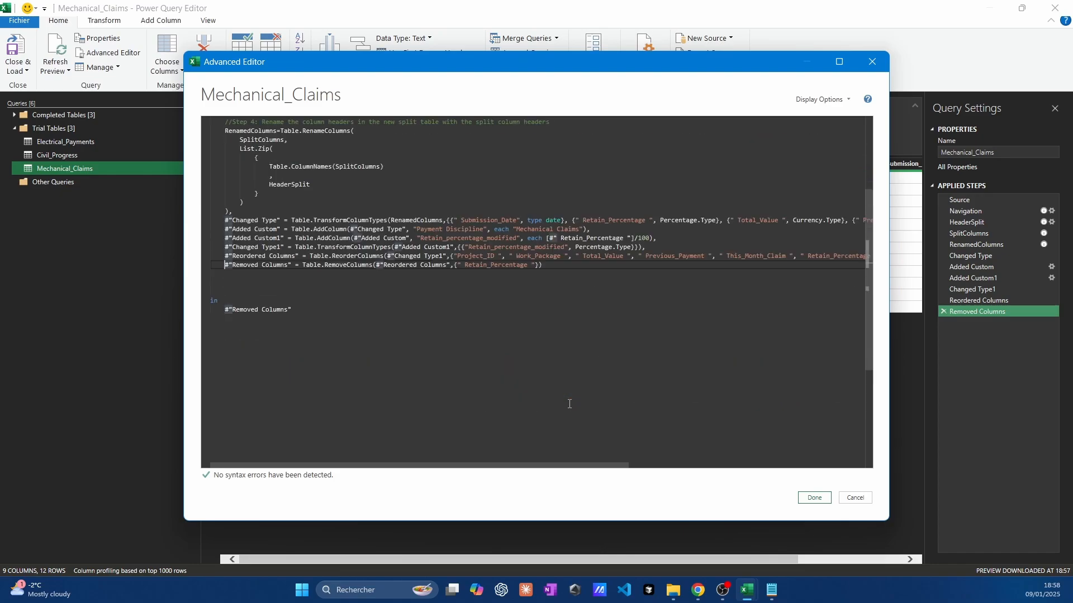
{"action": "key", "text": "BackSpace"}
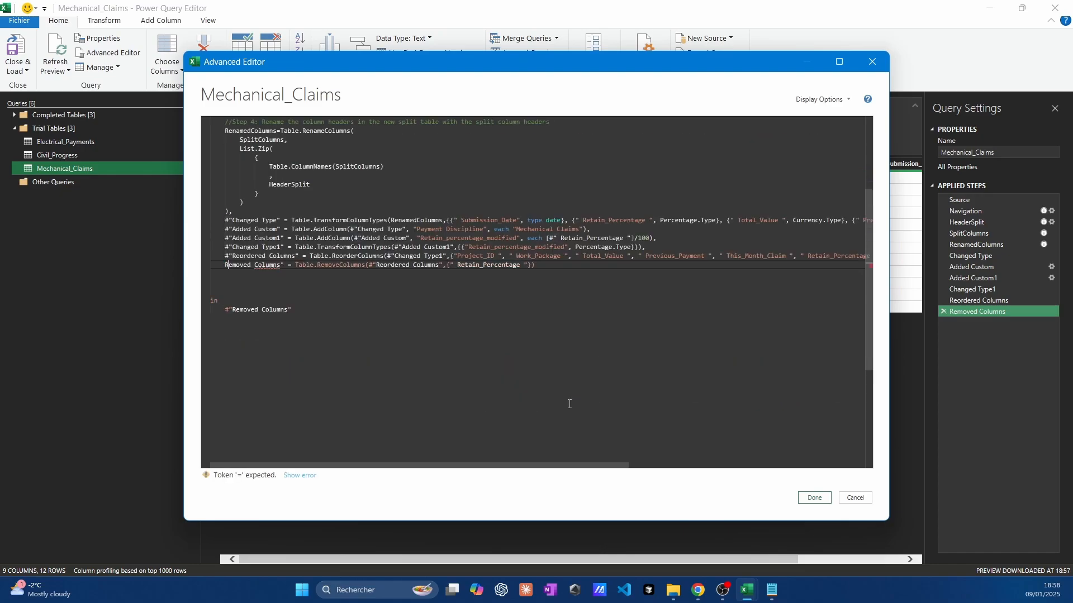
{"action": "key", "text": "ctrl+Right"}
{"action": "key", "text": "BackSpace"}
{"action": "type", "text": "_"}
{"action": "key", "text": "Delete"}
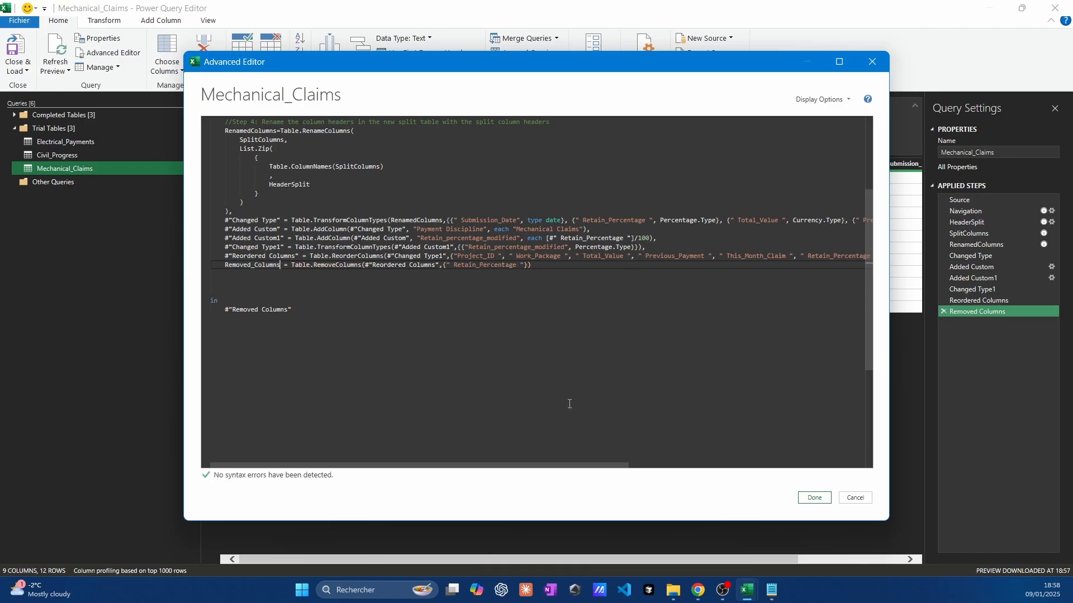
- Define a new step Mechanical_claims_Column_Rename below Removed_Columns that calls Table.RenameColumns, with a comma closing the preceding step
{"action": "key", "text": "Down"}
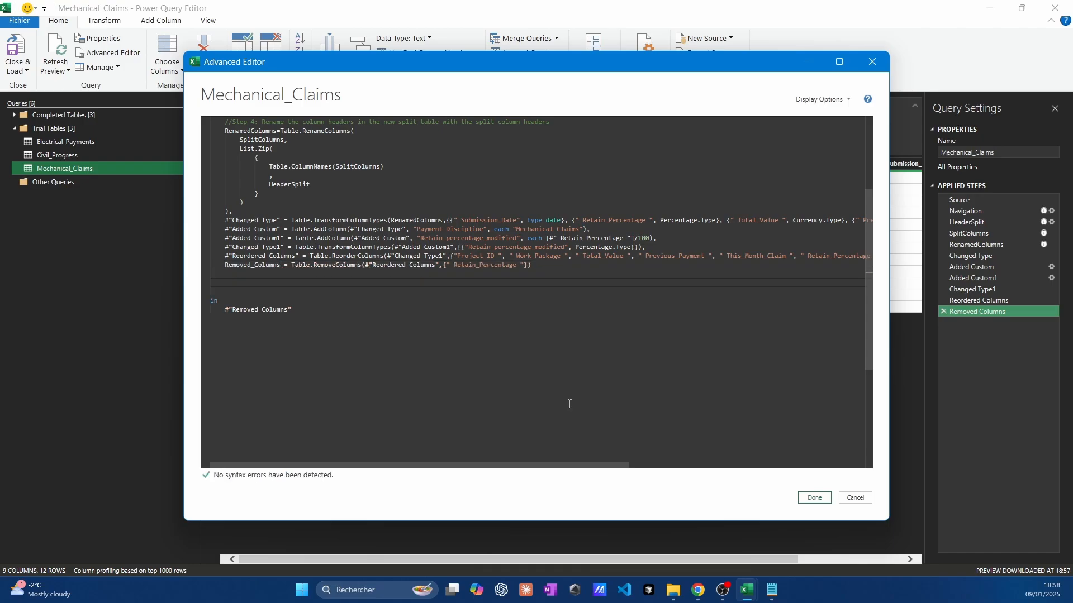
{"action": "type", "text": "Mechanical_claims"}
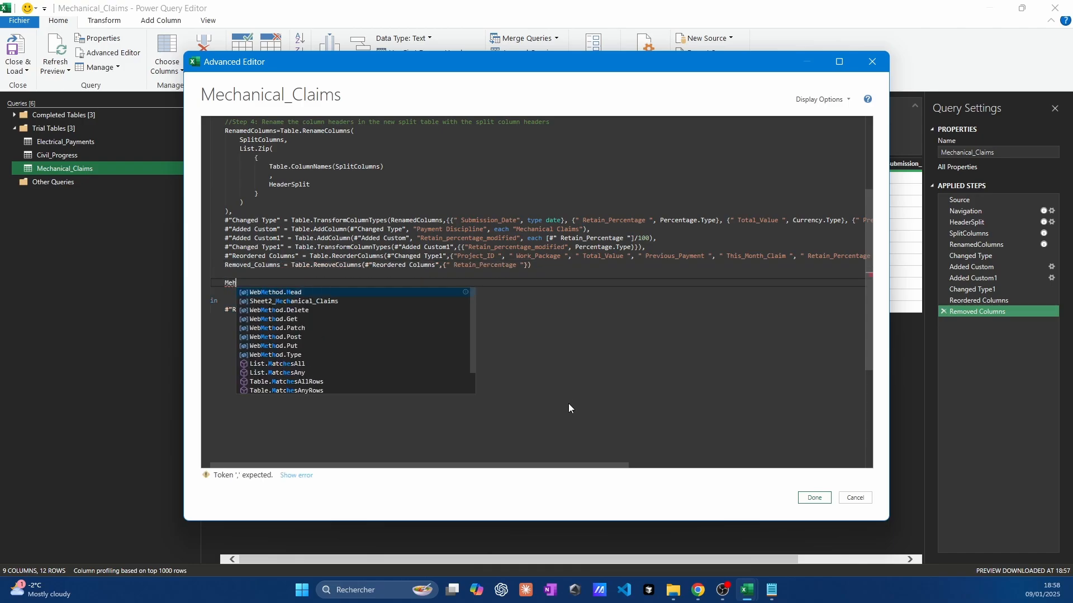
{"action": "type", "text": "_Column_Rename=table."}
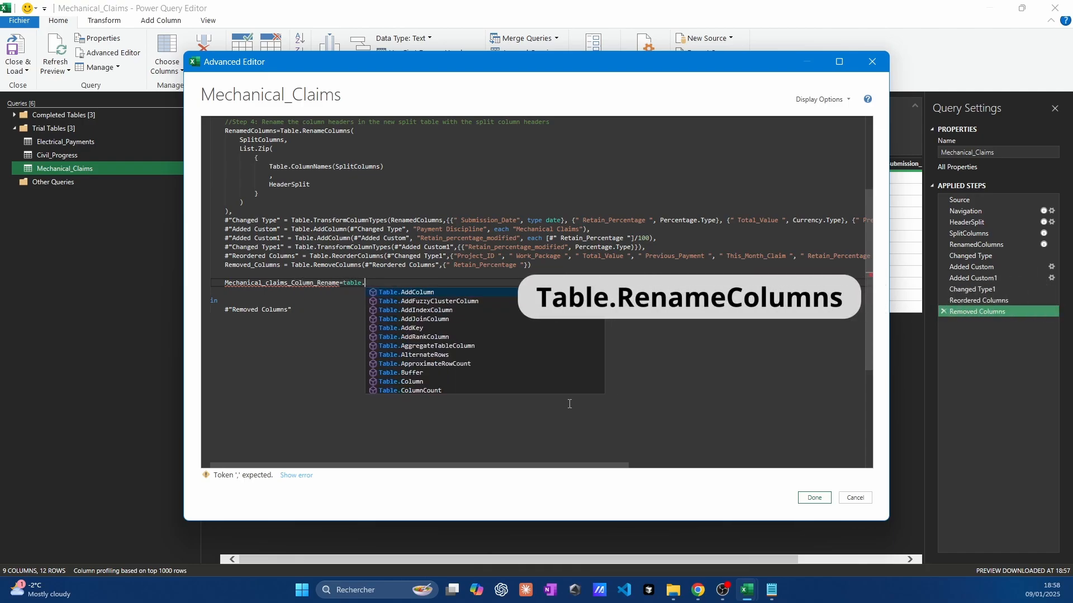
{"action": "type", "text": "renam"}
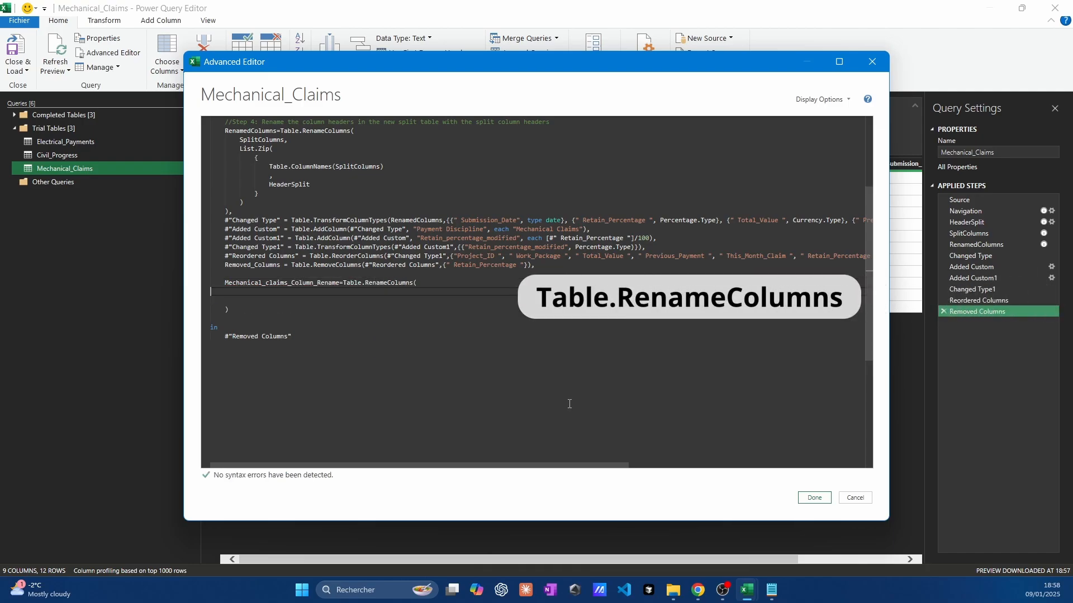
{"action": "key", "text": "Down"}
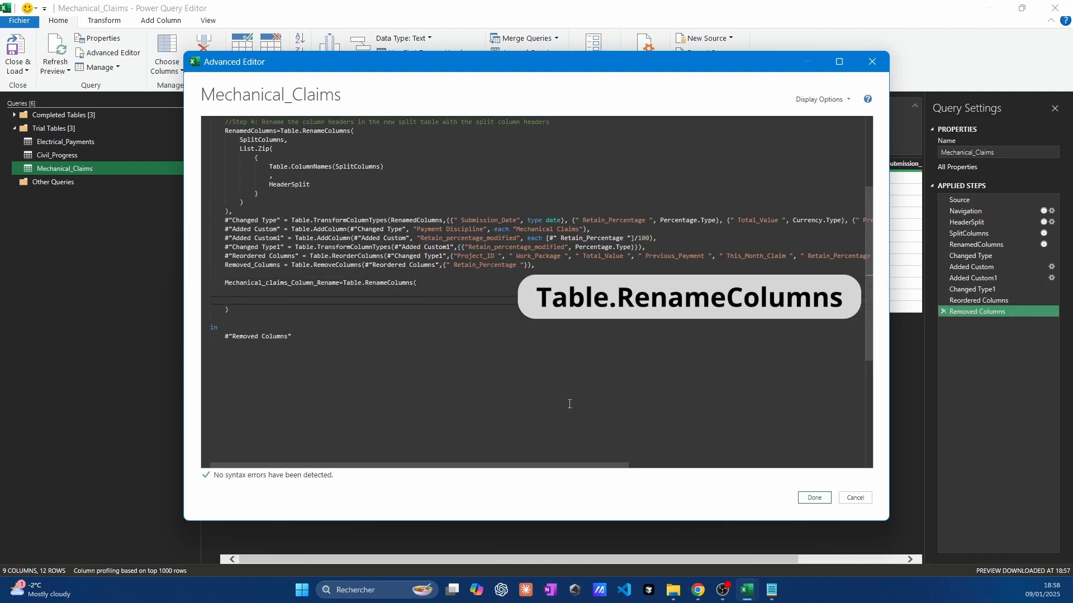
{"action": "key", "text": "Up"}
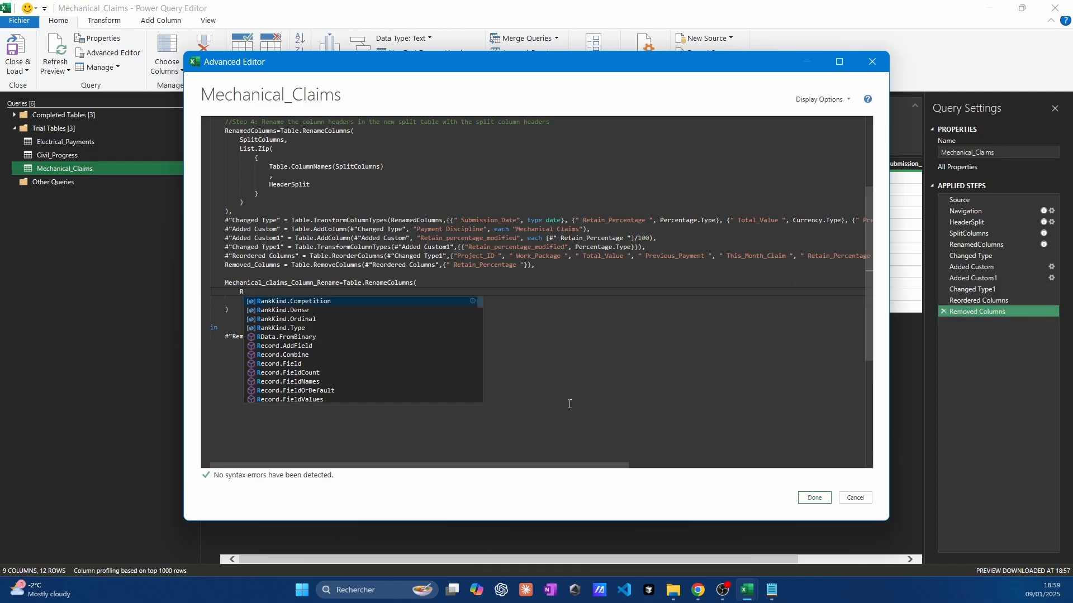
- Give Table.RenameColumns the Removed_Columns table as first argument and a List.Zip call containing an empty list as second
{"action": "type", "text": "Removed_Columns"}
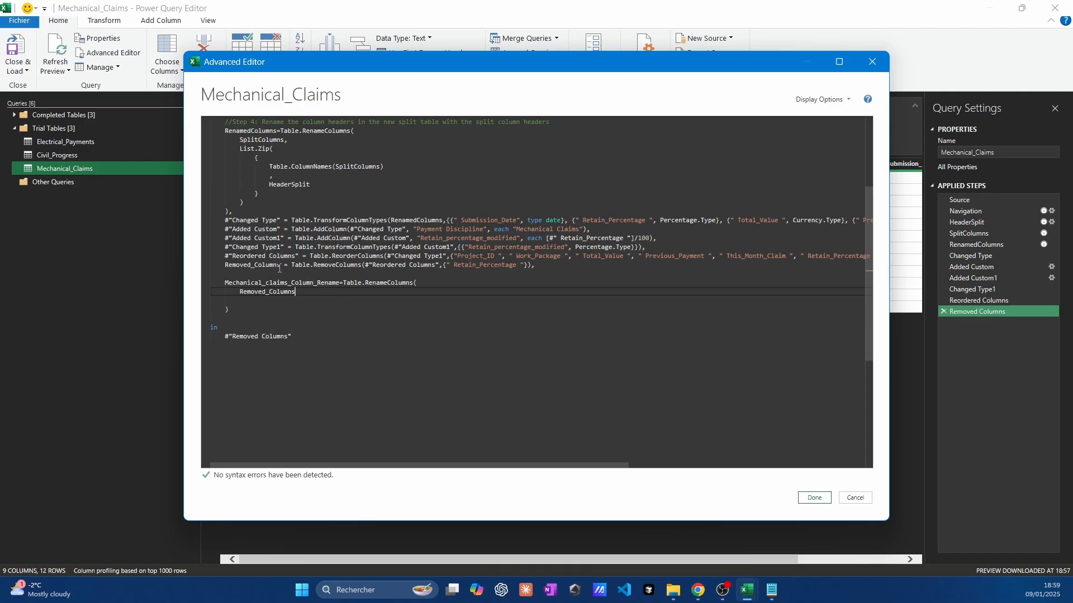
{"action": "type", "text": ","}
{"action": "key", "text": "Return"}
{"action": "type", "text": "List."}
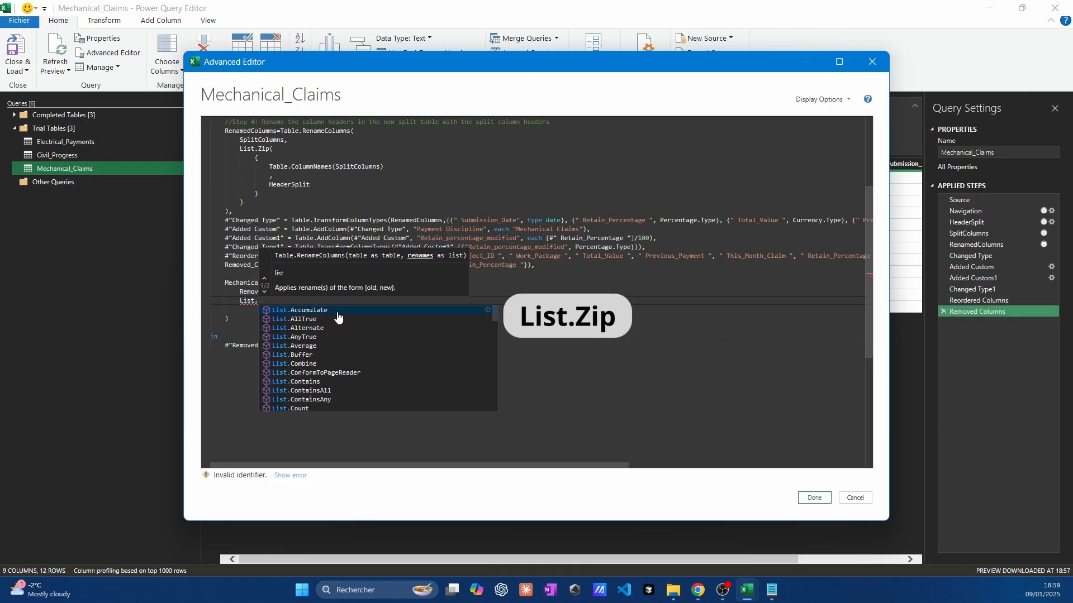
{"action": "type", "text": "|i"}
{"action": "key", "text": "BackSpace"}
{"action": "key", "text": "BackSpace"}
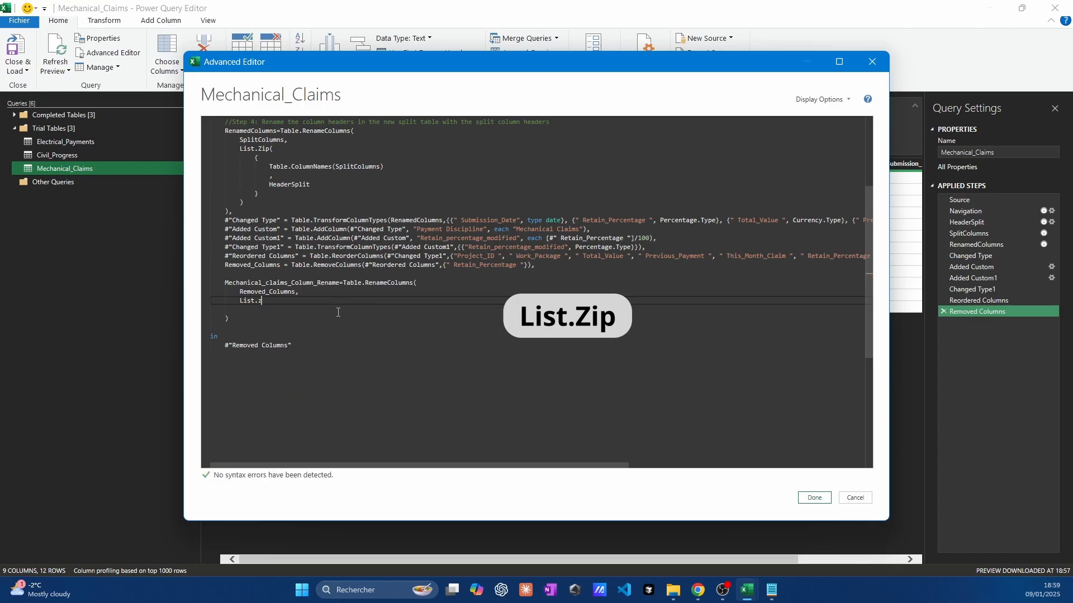
{"action": "type", "text": "Zip("}
{"action": "key", "text": "Return"}
{"action": "type", "text": "{"}
{"action": "key", "text": "Return"}
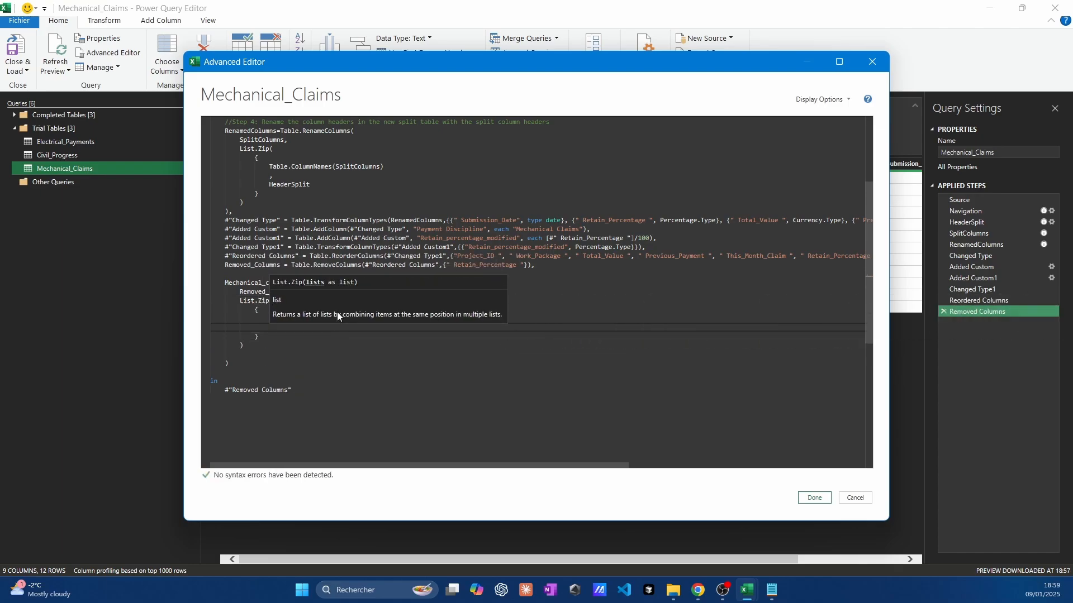
{"action": "key", "text": "Return"}
{"action": "key", "text": "Up"}
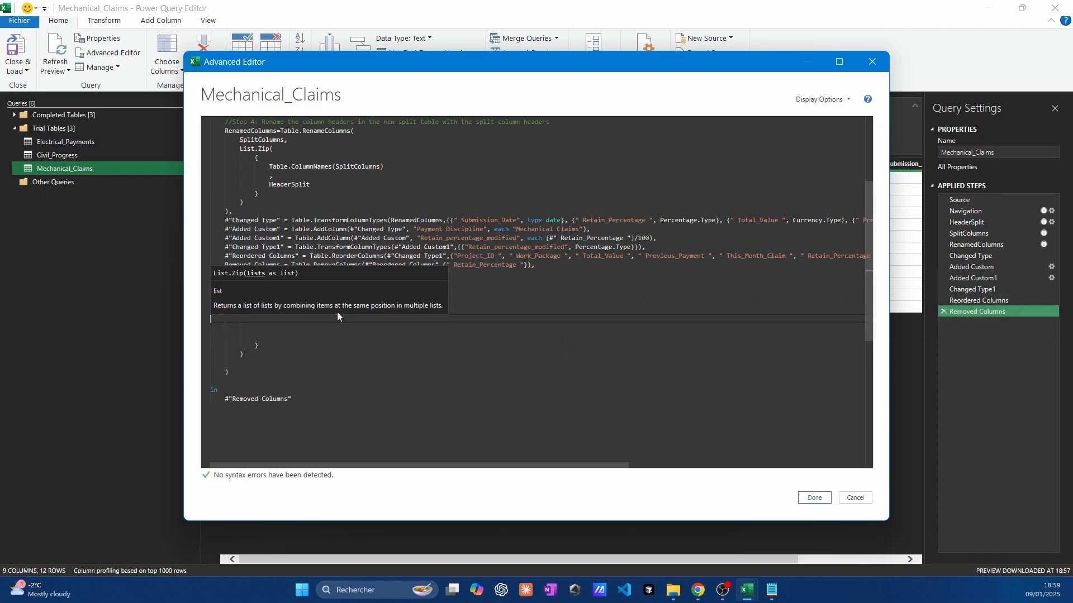
- Fill the List.Zip list with Table.ColumnNames(Removed_Columns) and Table.ColumnNames(Electrical_Payments), separated by a comma
{"action": "type", "text": "table.ColumnNames("}
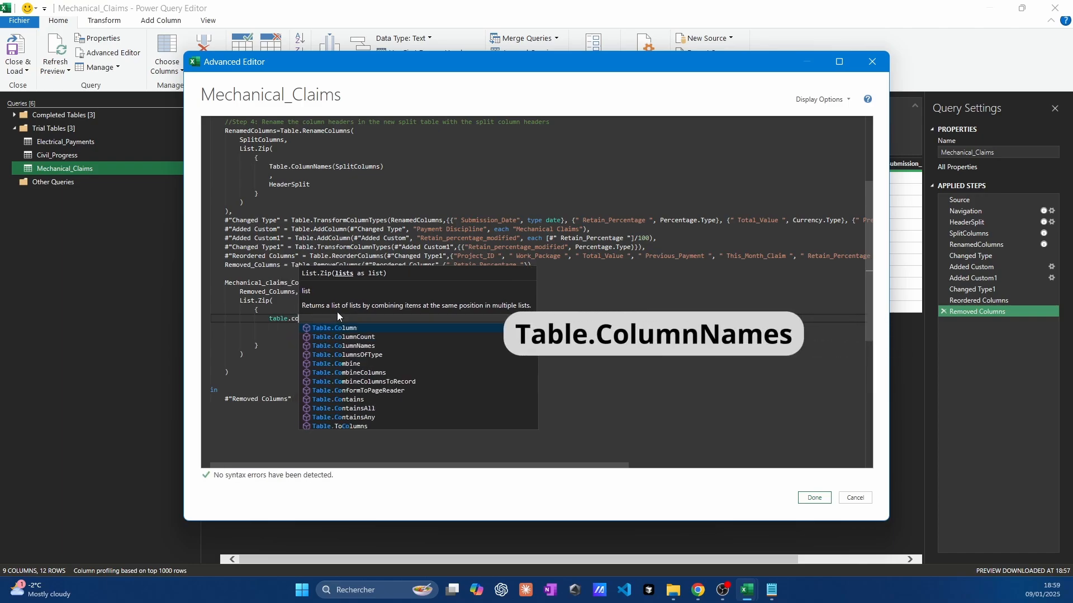
{"action": "type", "text": "Removed_Columns"}
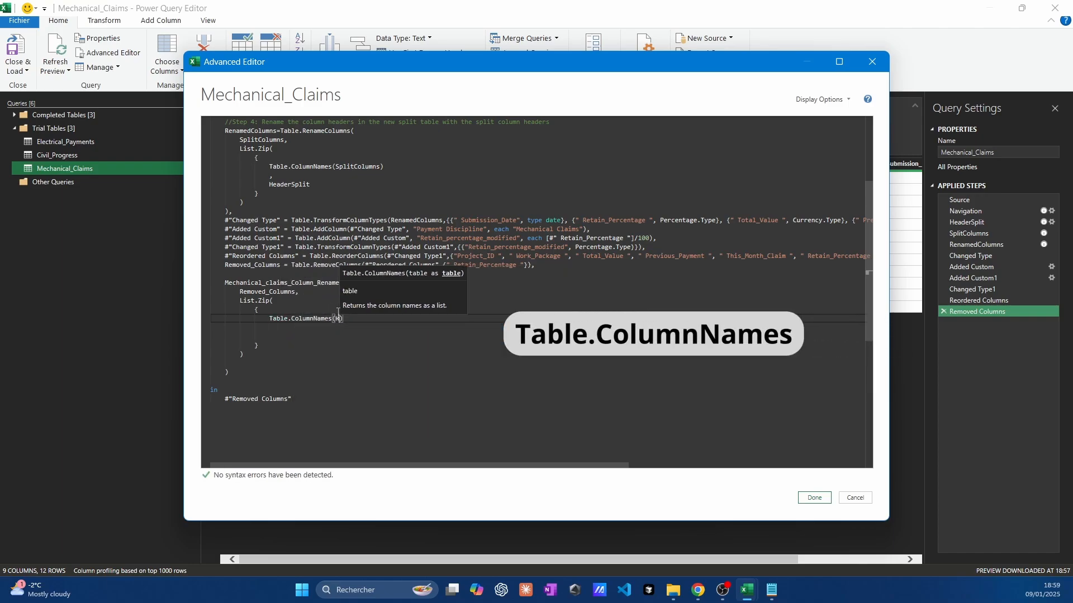
{"action": "key", "text": "Down"}
{"action": "key", "text": "Down"}
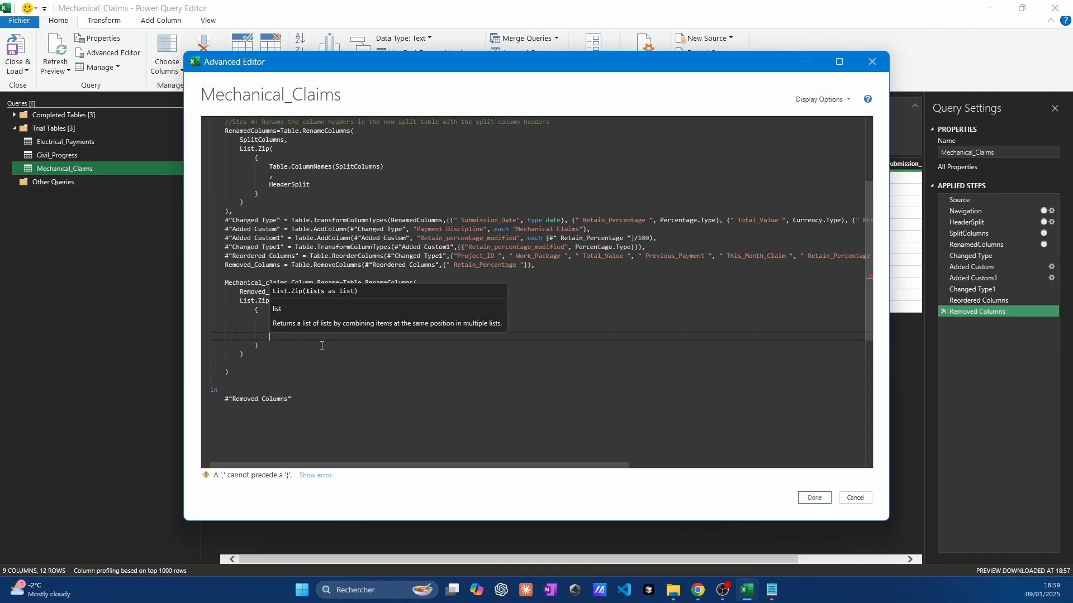
{"action": "type", "text": "Table"}
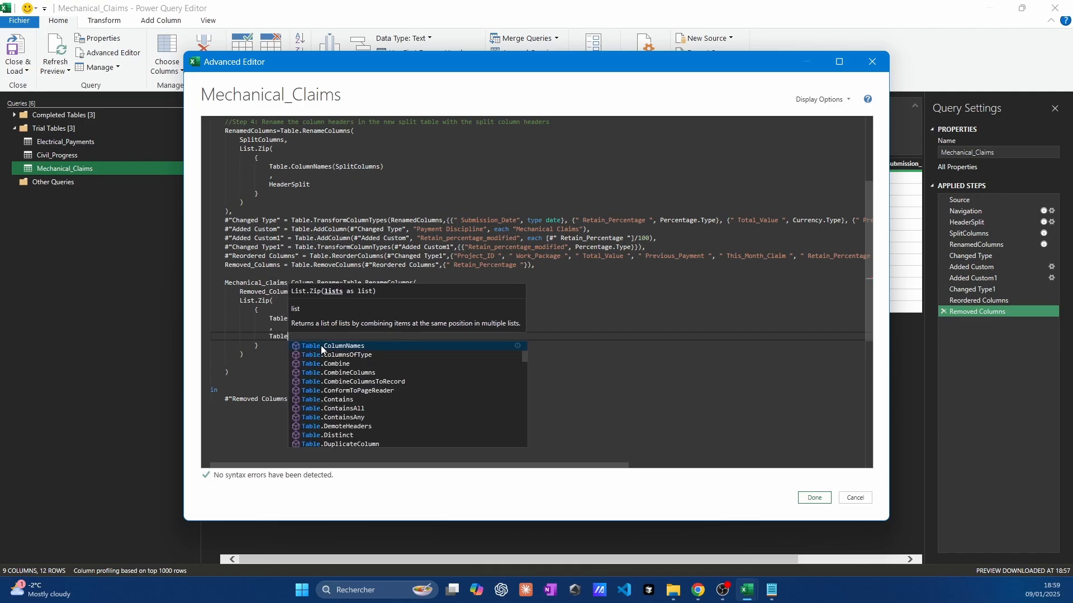
{"action": "type", "text": ".ColumnNames(E"}
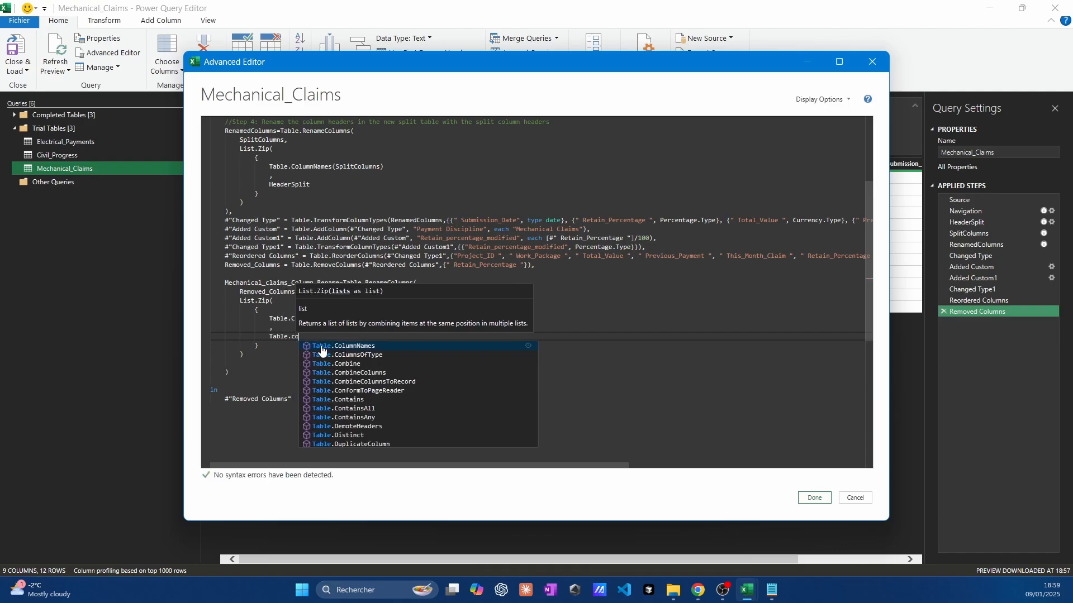
{"action": "type", "text": "lectrical_Payments"}
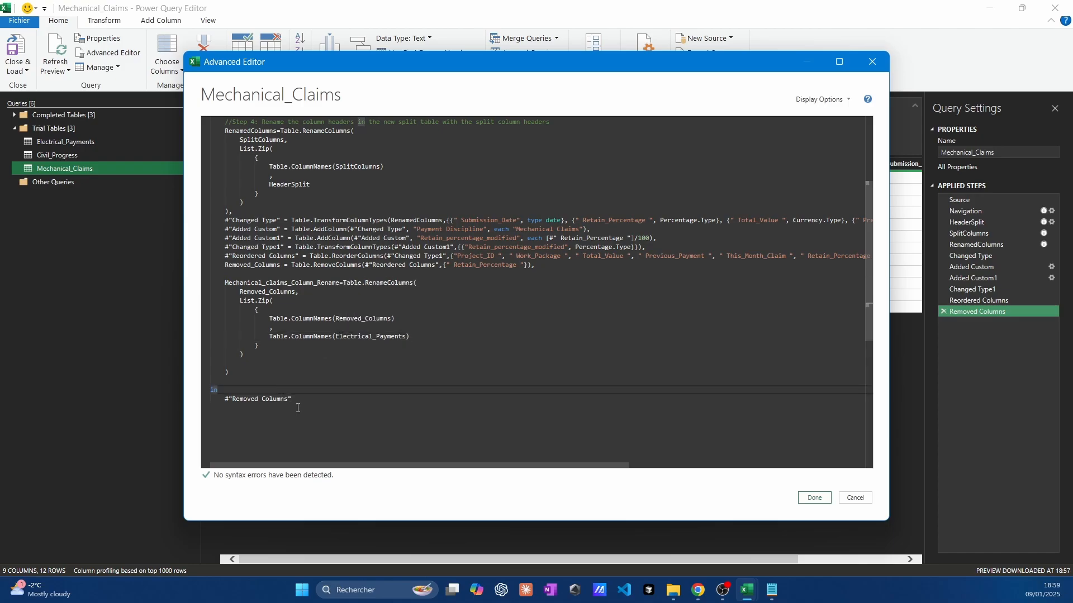
- Make the query return Mechanical_claims_Column_Rename after "in" and apply the edited code
{"action": "left_click_drag", "start_coordinate": [223, 399], "coordinate": [295, 396]}
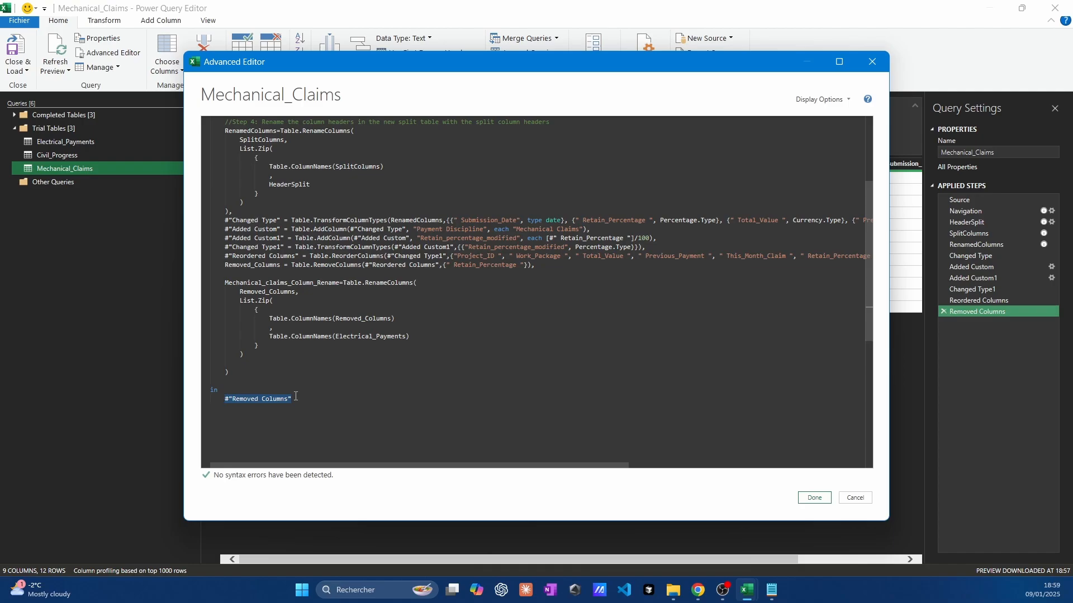
{"action": "type", "text": "Mechanical_claims_Column_Rename"}
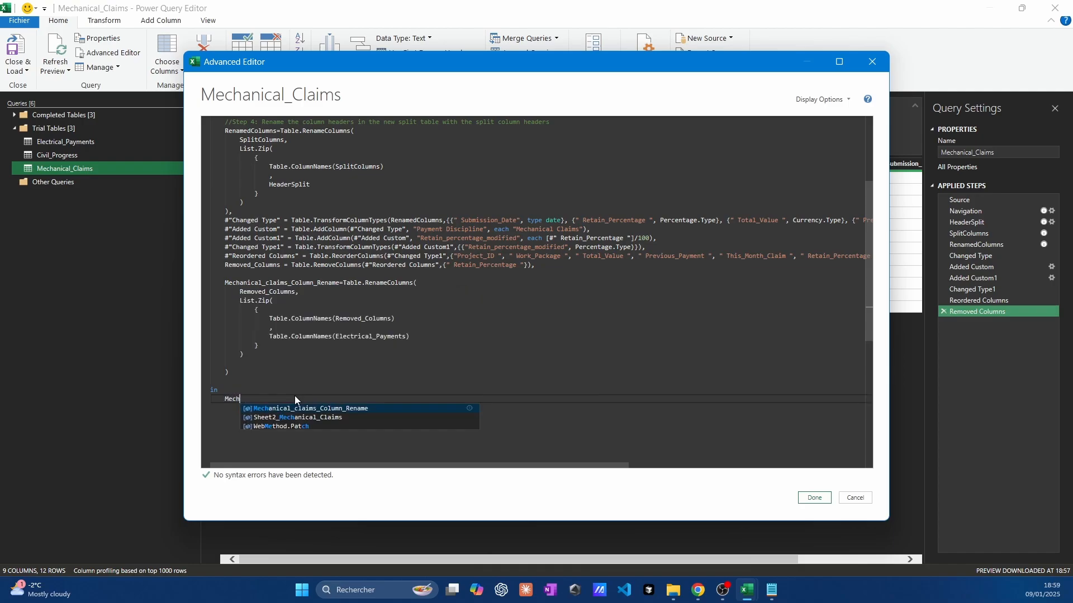
{"action": "left_click", "coordinate": [815, 498]}
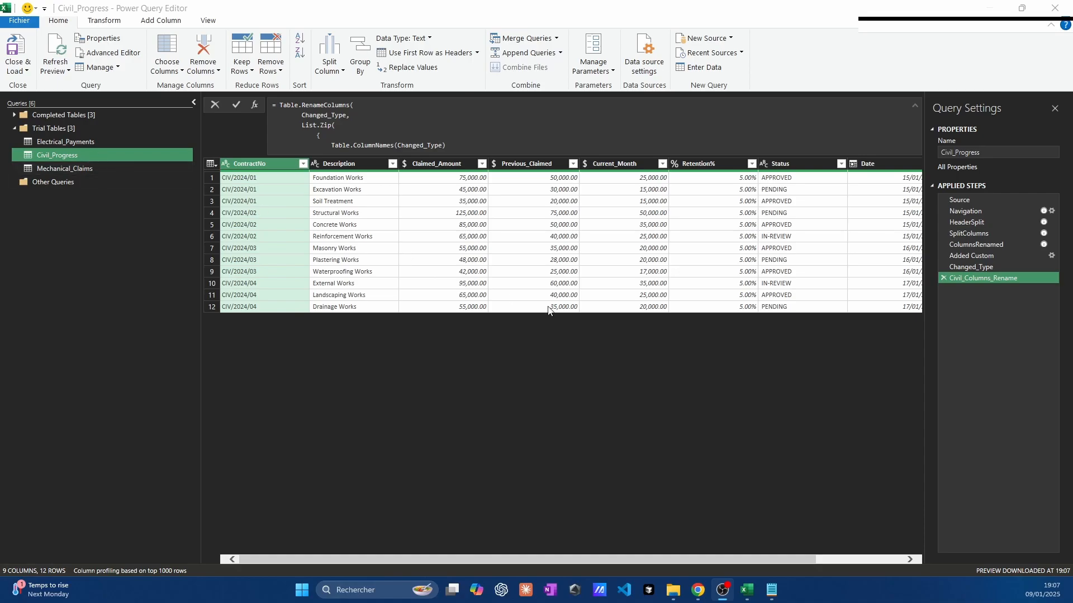
- Append Electrical_Payments, Civil_Progress and Mechanical_Claims into a new query, using the three or more tables option
{"action": "scroll", "coordinate": [551, 311], "scroll_direction": "right", "scroll_amount": 3}
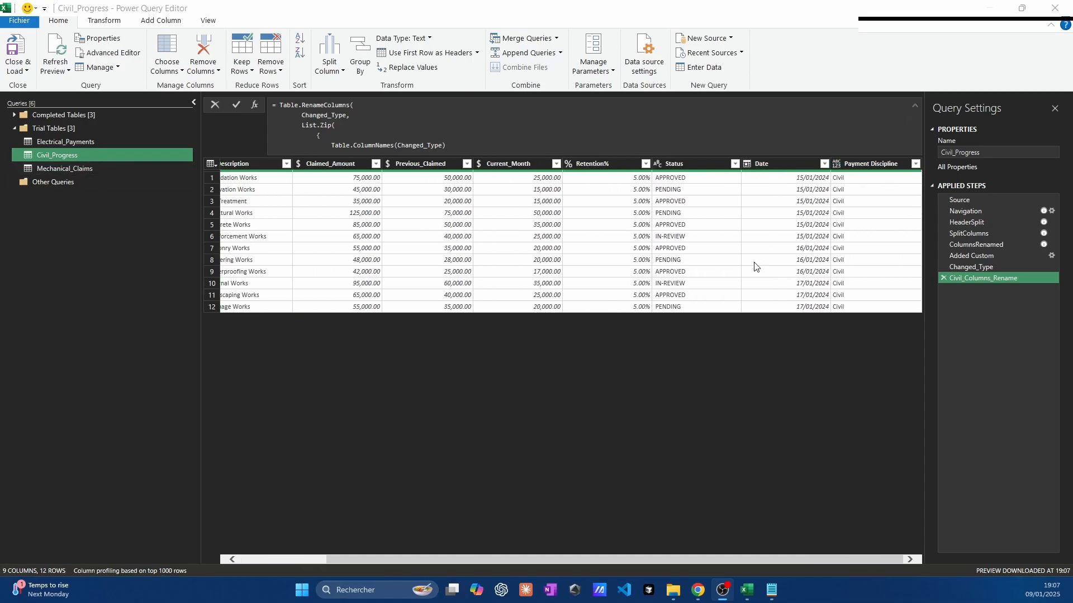
{"action": "left_click", "coordinate": [87, 142]}
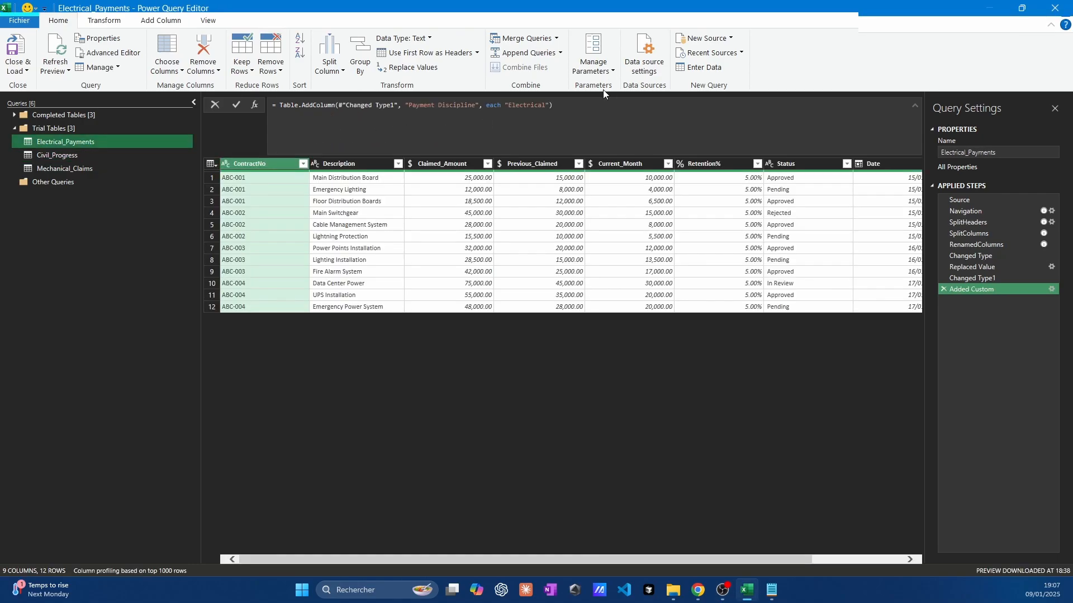
{"action": "left_click", "coordinate": [560, 53]}
{"action": "left_click", "coordinate": [530, 83]}
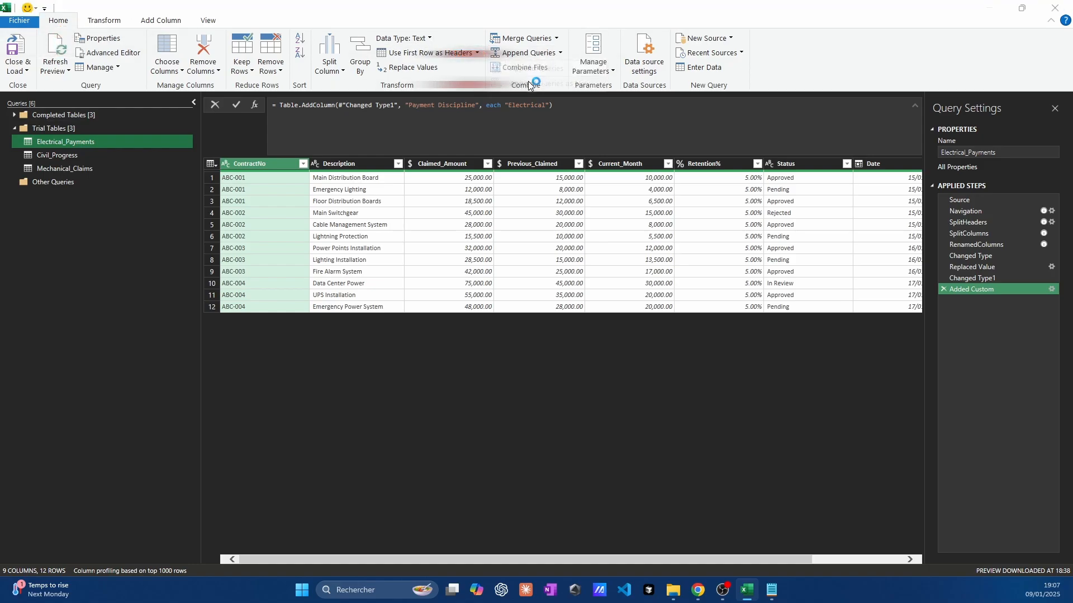
{"action": "left_click", "coordinate": [411, 258]}
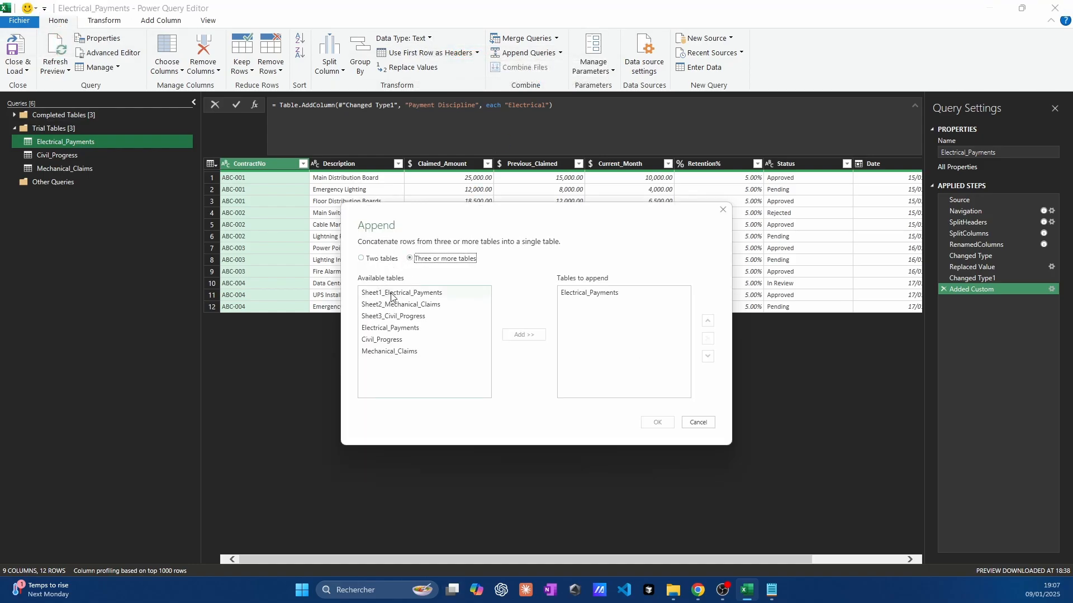
{"action": "left_click", "coordinate": [402, 328]}
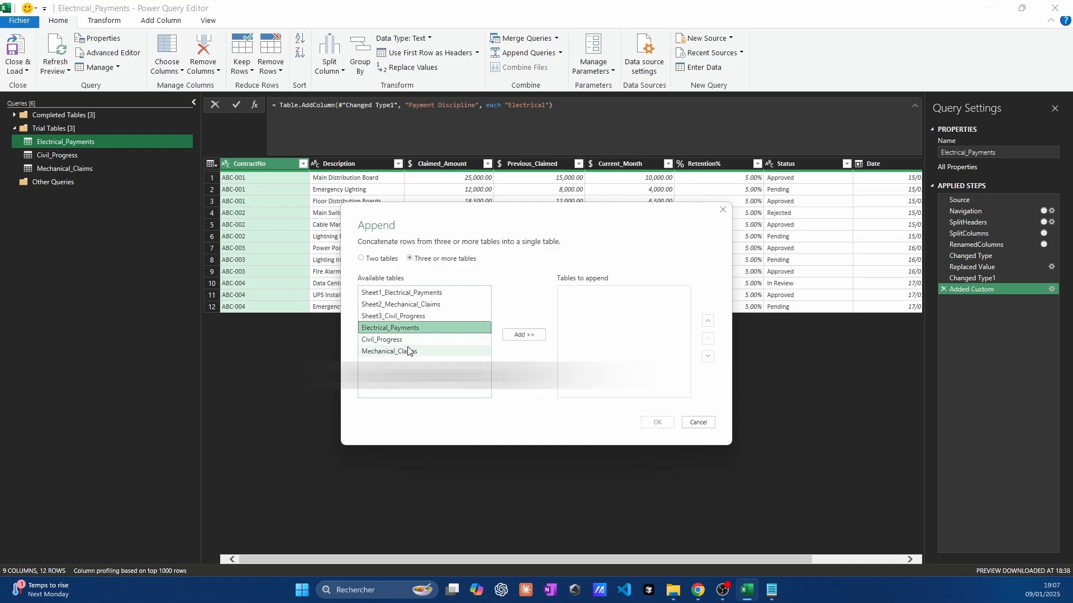
{"action": "left_click", "coordinate": [408, 350], "text": "shift"}
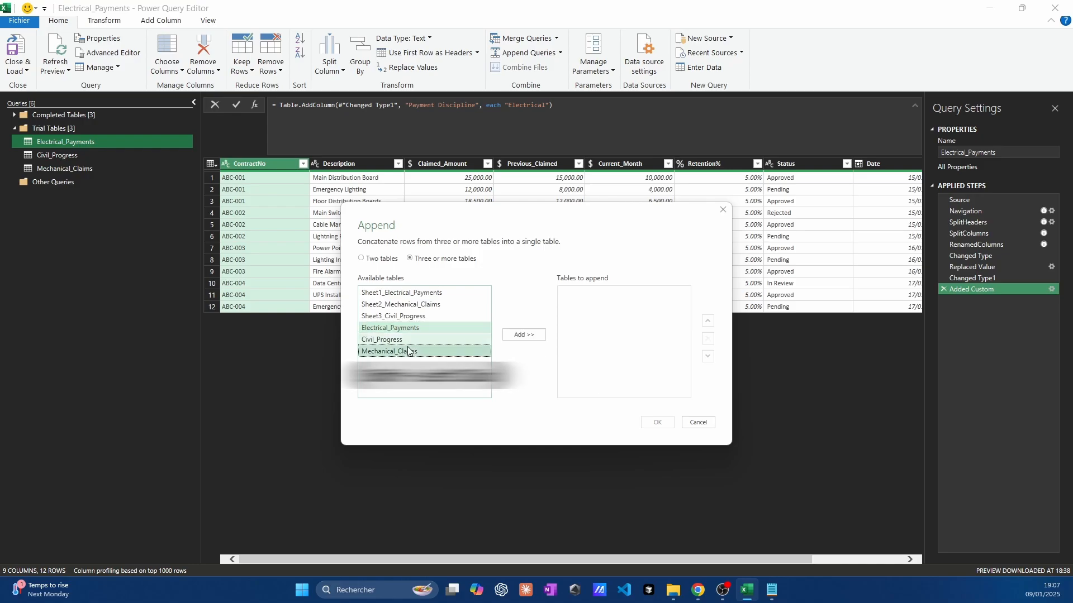
{"action": "left_click", "coordinate": [533, 336]}
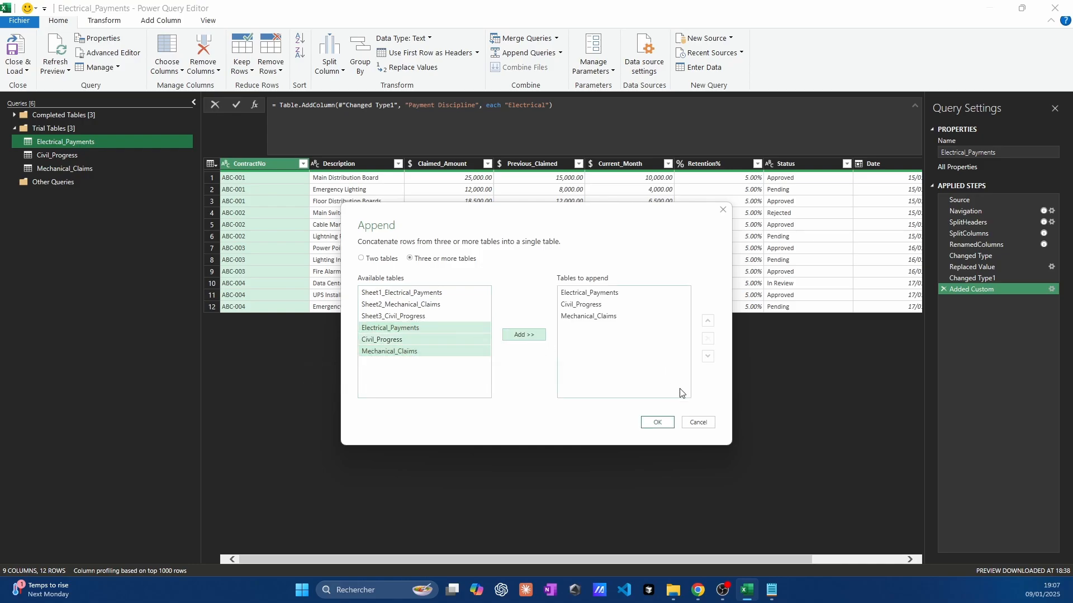
{"action": "left_click", "coordinate": [657, 422]}
- Name the new appended query Consolidated_Data
{"action": "type", "text": "Co"}
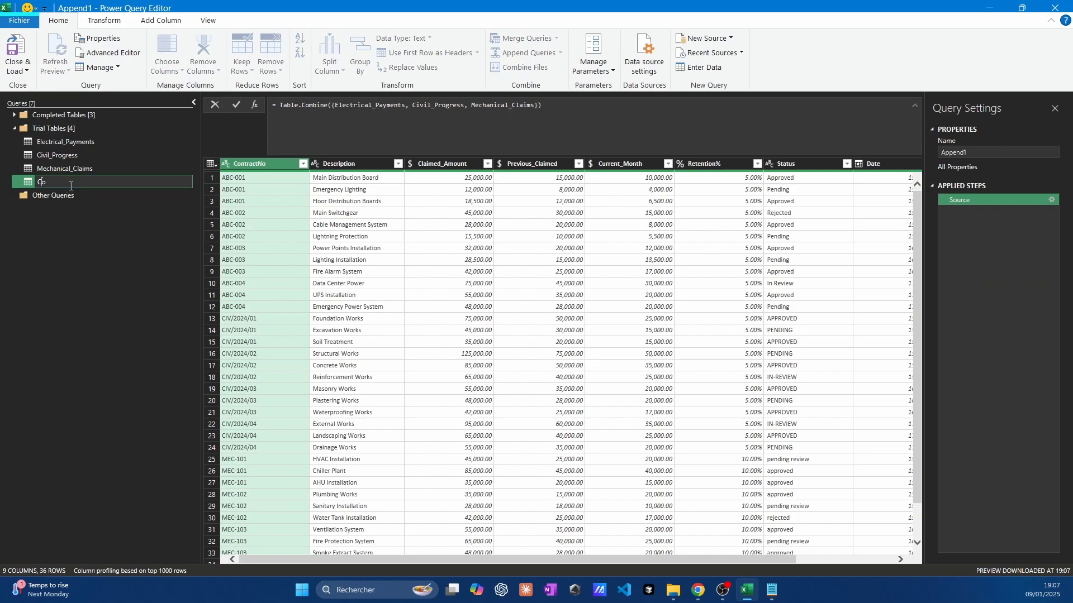
{"action": "type", "text": "nsolidated_Data"}
{"action": "key", "text": "Return"}
- Convert the Status column of Consolidated_Data to lowercase and trim its leading and trailing spaces
{"action": "scroll", "coordinate": [692, 377], "scroll_direction": "right", "scroll_amount": 3}
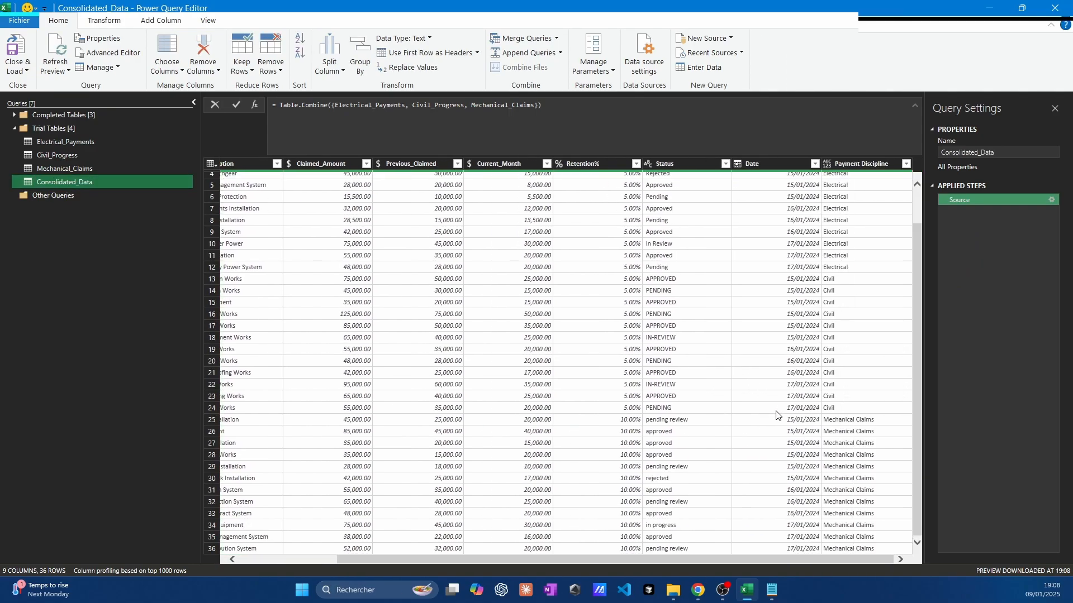
{"action": "scroll", "coordinate": [676, 248], "scroll_direction": "up", "scroll_amount": 2}
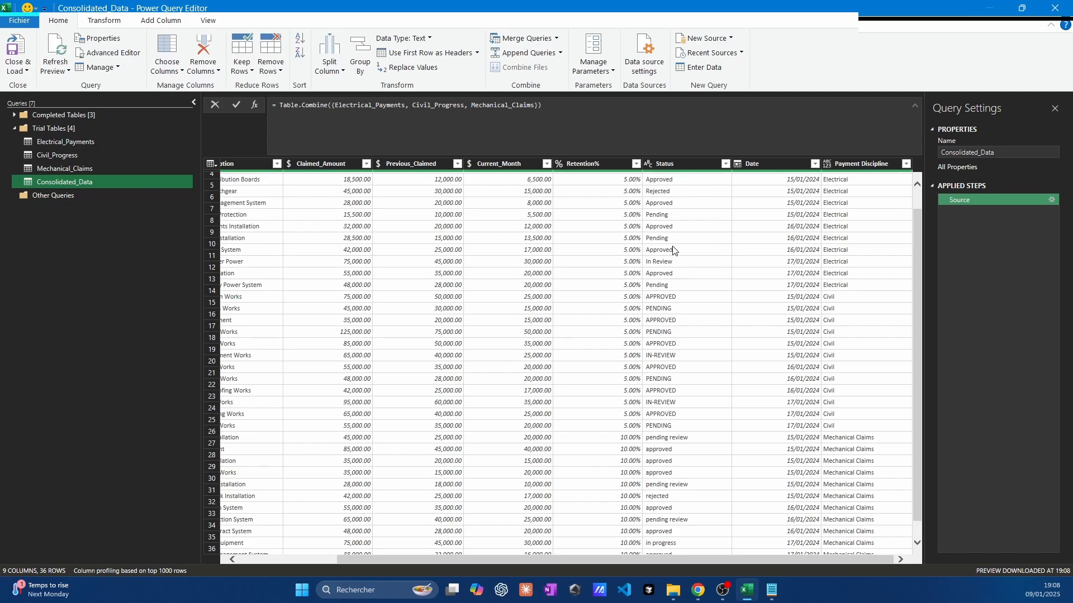
{"action": "left_click", "coordinate": [682, 167]}
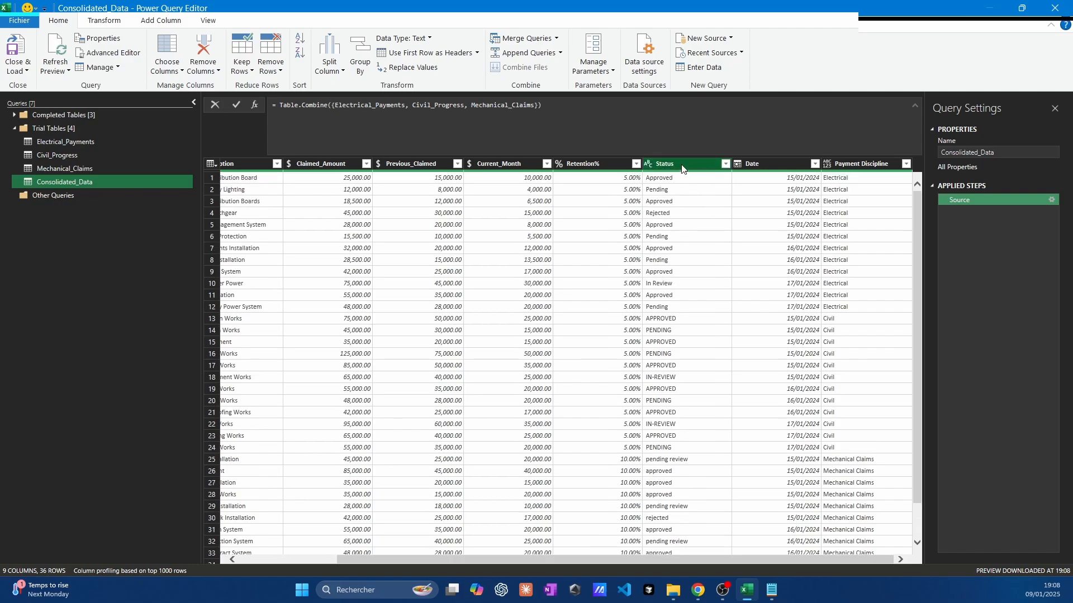
{"action": "left_click", "coordinate": [682, 167]}
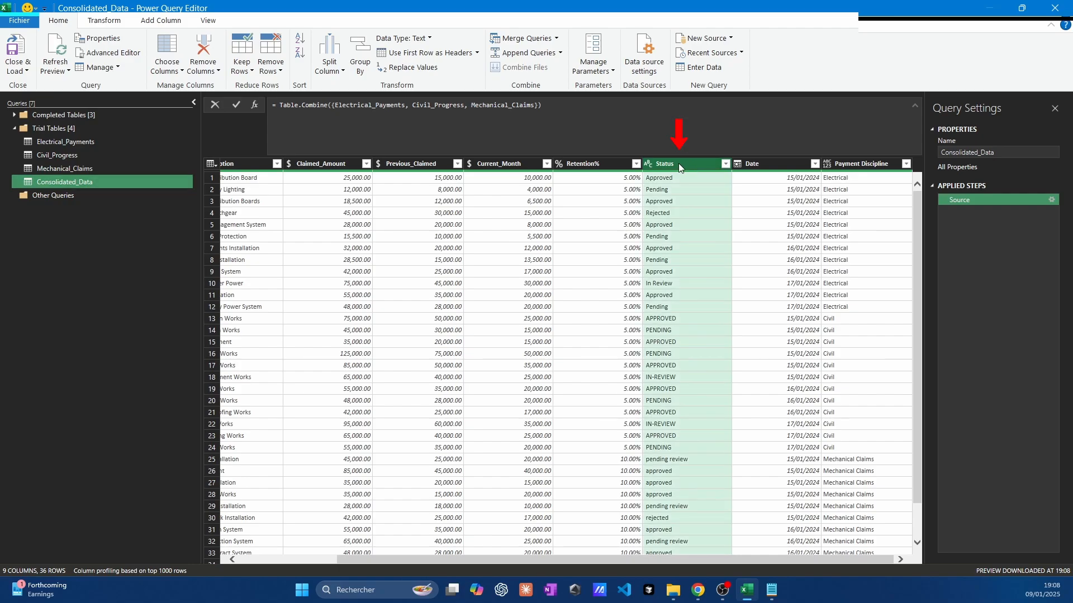
{"action": "left_click", "coordinate": [104, 21]}
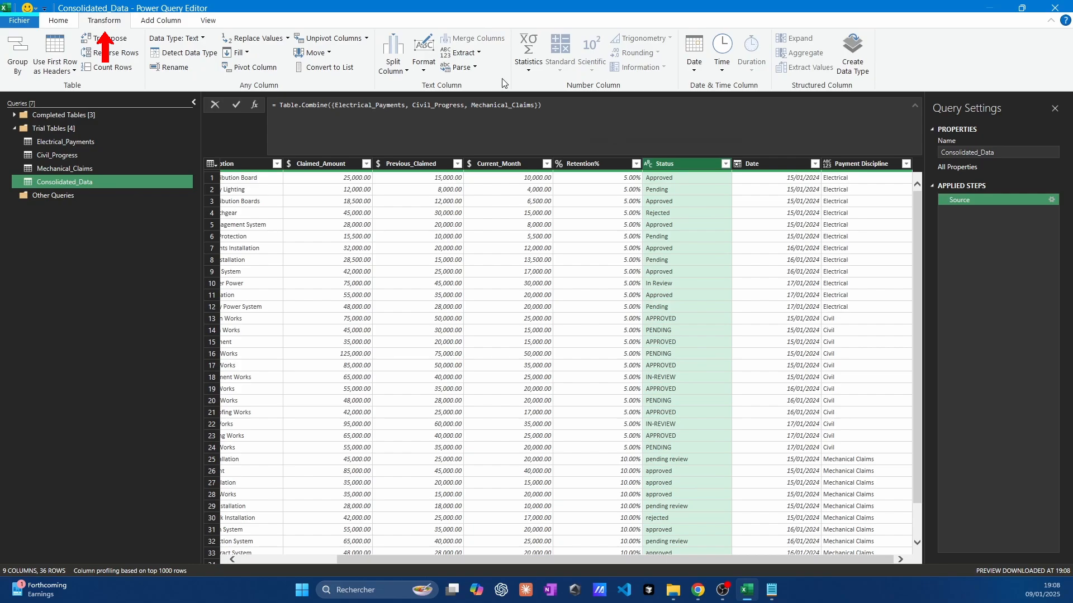
{"action": "left_click", "coordinate": [428, 74]}
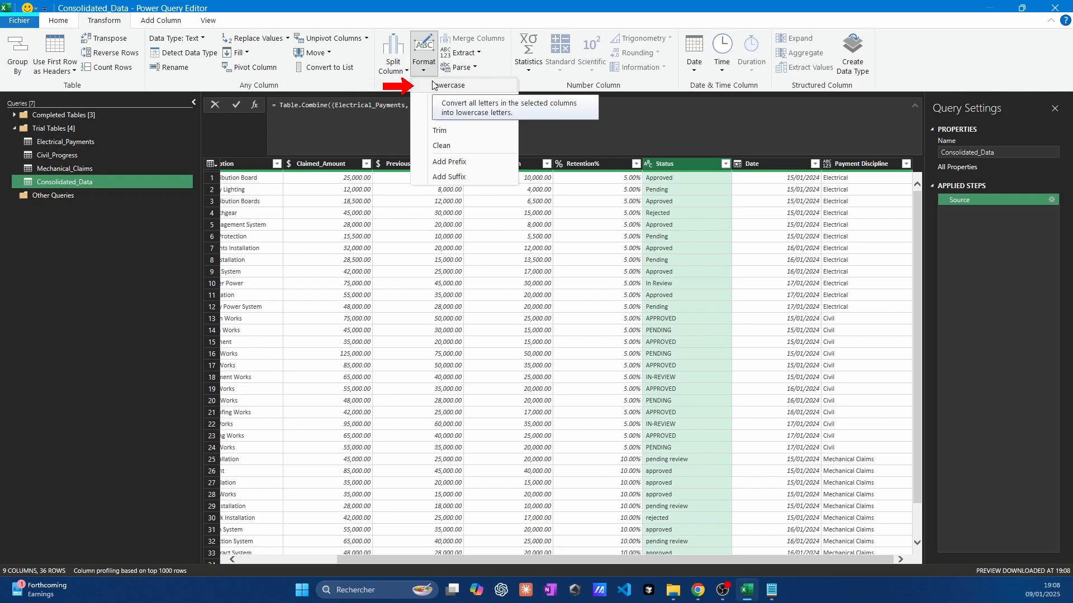
{"action": "left_click", "coordinate": [434, 85]}
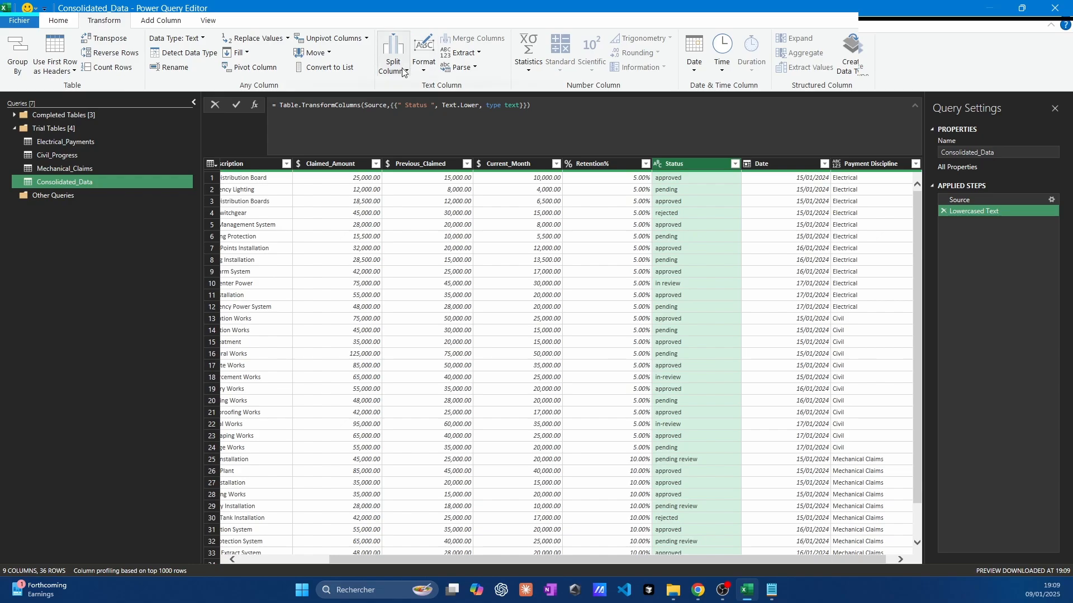
{"action": "left_click", "coordinate": [423, 65]}
{"action": "left_click", "coordinate": [439, 130]}
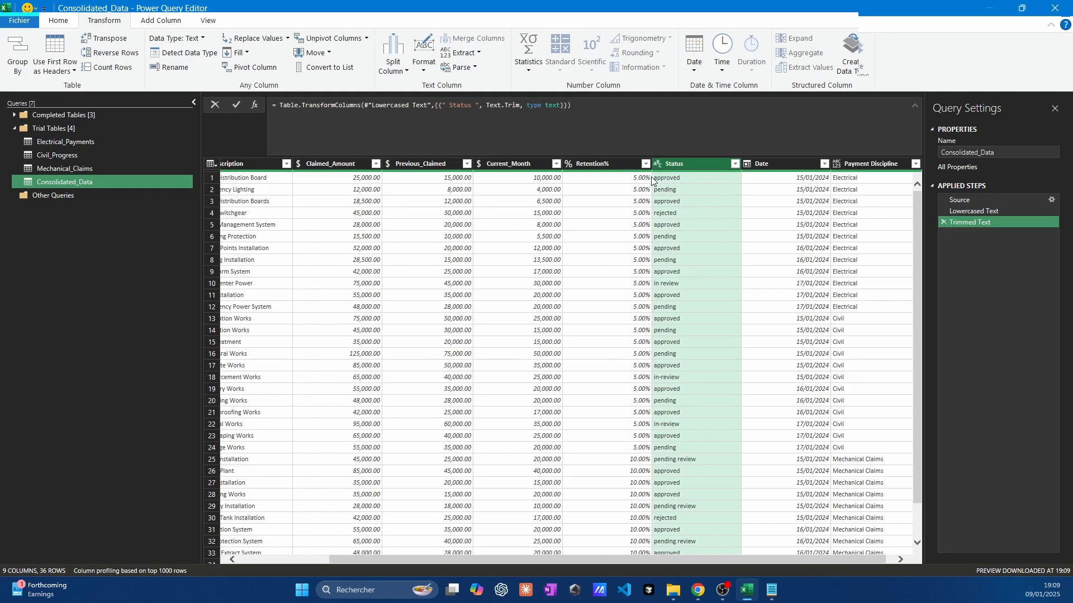
- Replace the value "pending review" with "pending" in the Status column
{"action": "scroll", "coordinate": [682, 364], "scroll_direction": "down", "scroll_amount": 2}
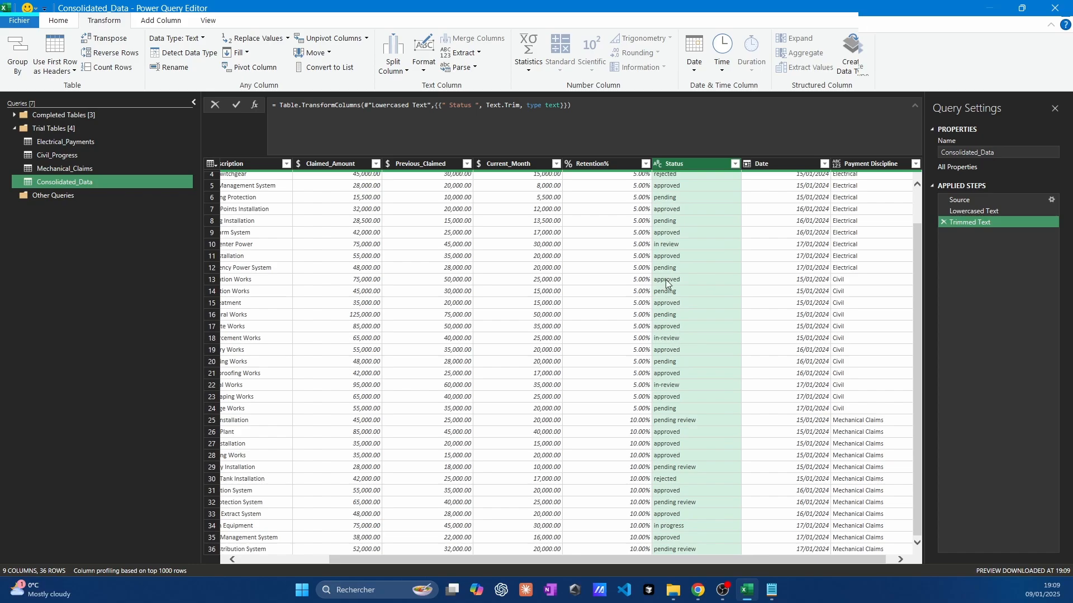
{"action": "right_click", "coordinate": [682, 164]}
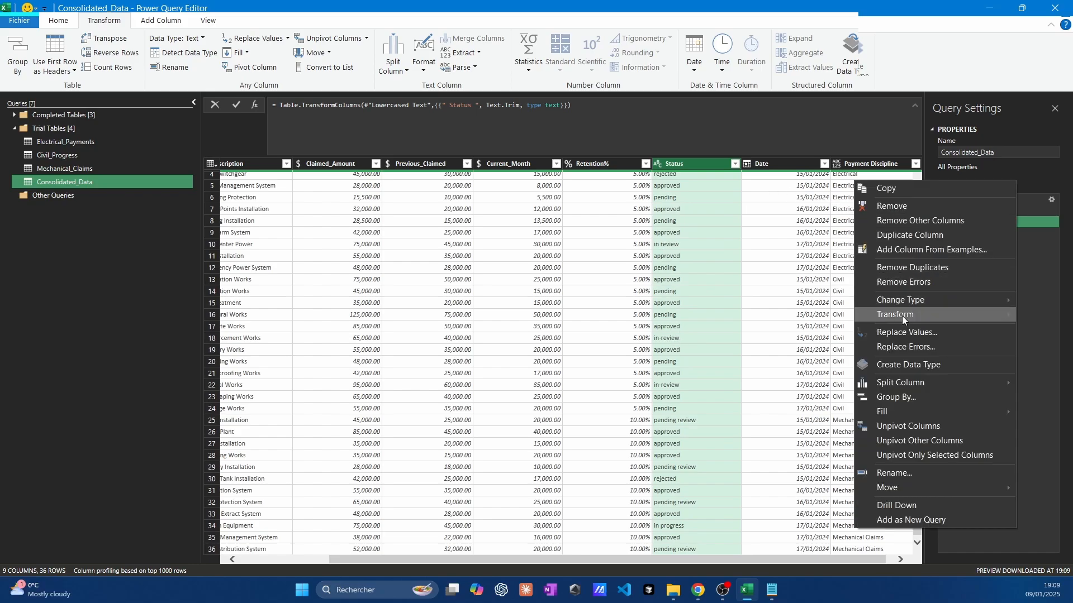
{"action": "left_click", "coordinate": [897, 331]}
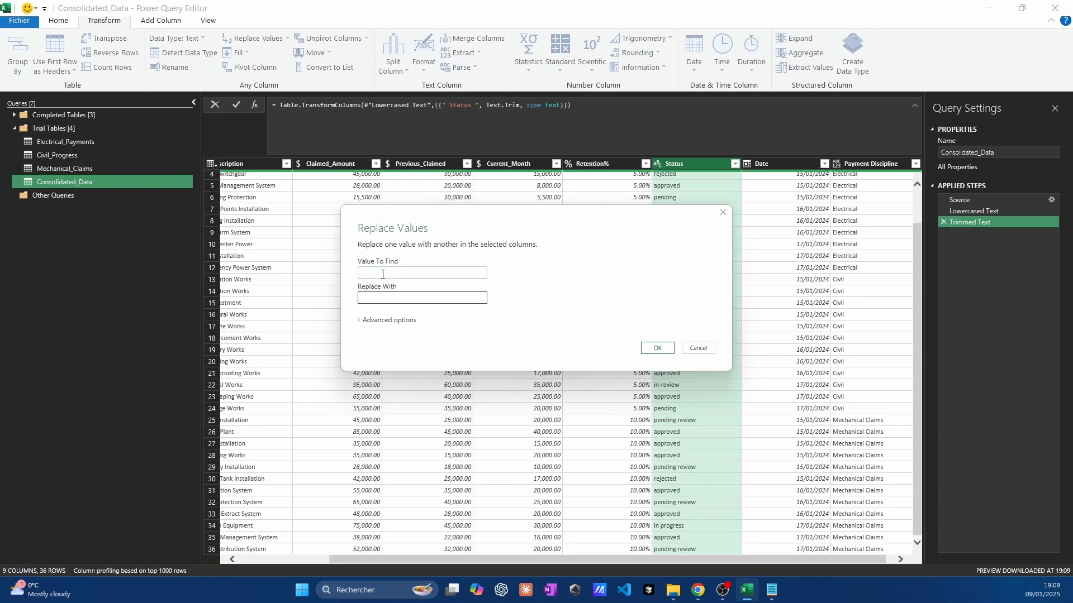
{"action": "type", "text": "pending review"}
{"action": "key", "text": "Tab"}
{"action": "type", "text": "pendinig"}
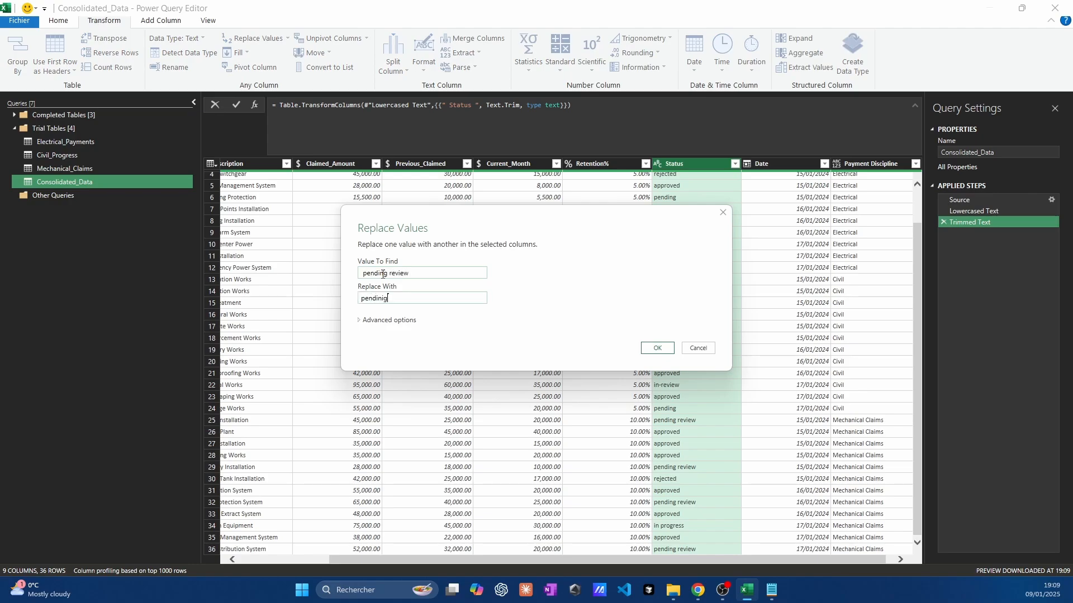
{"action": "key", "text": "Return"}
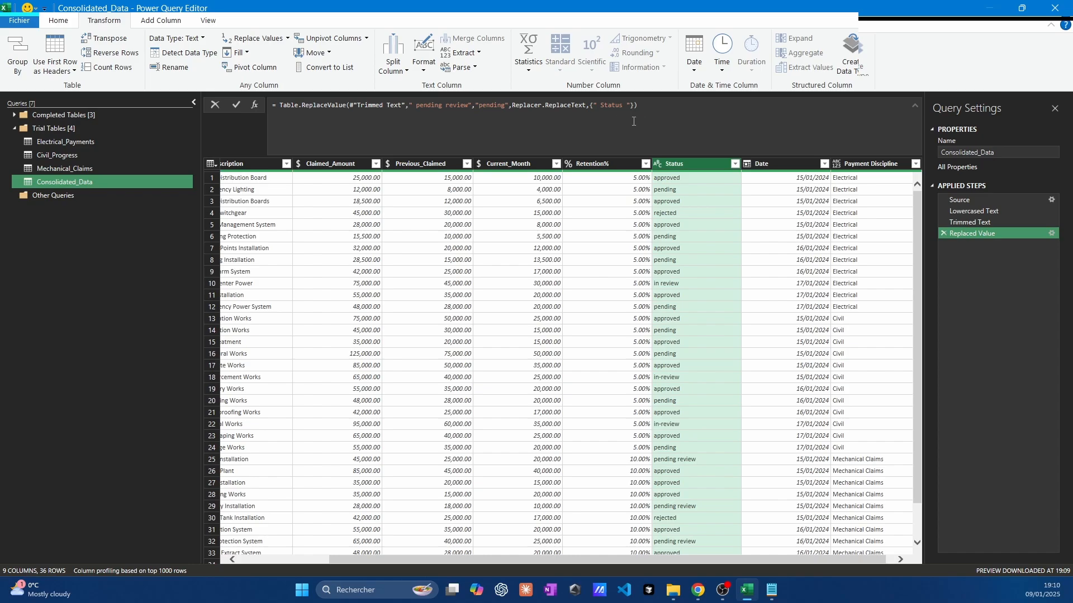
- Replace the value "in-review" with "in review" in the Status column
{"action": "right_click", "coordinate": [695, 163]}
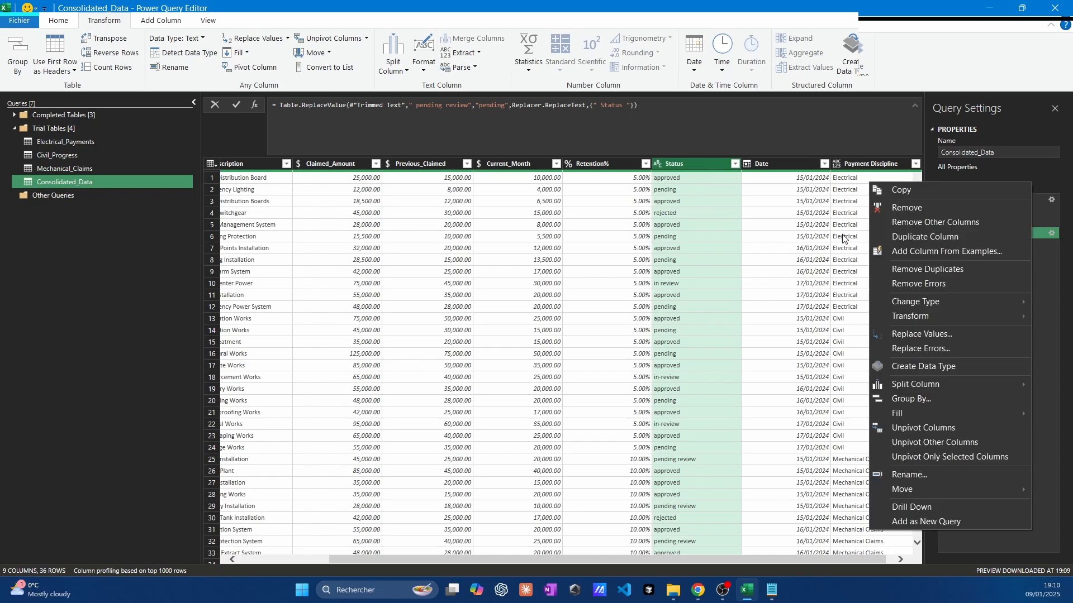
{"action": "left_click", "coordinate": [905, 334]}
{"action": "type", "text": "in"}
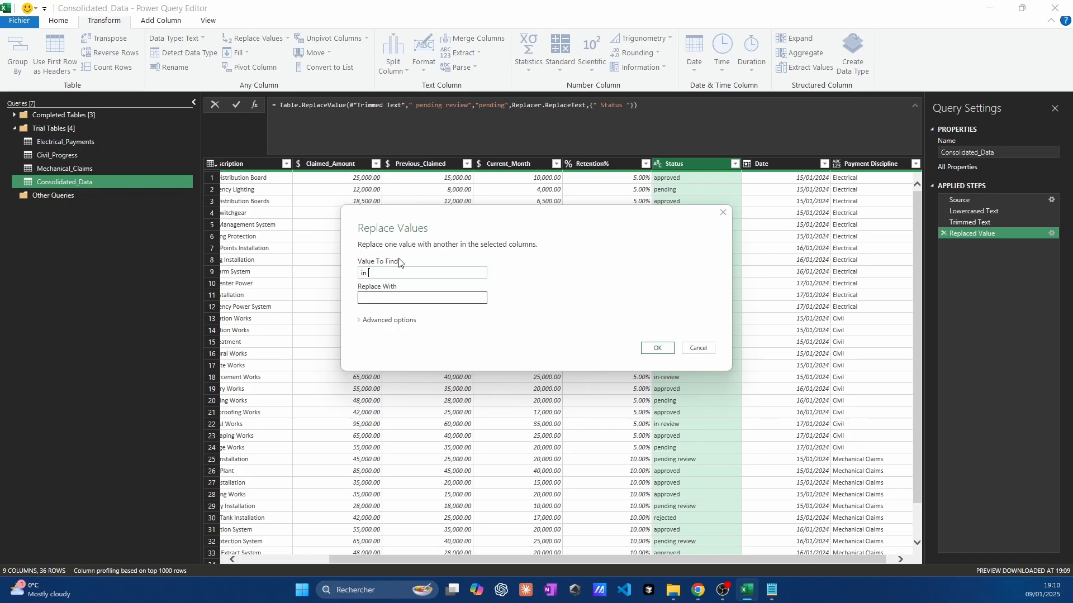
{"action": "type", "text": "-review"}
{"action": "key", "text": "Tab"}
{"action": "type", "text": "in review"}
{"action": "key", "text": "Return"}
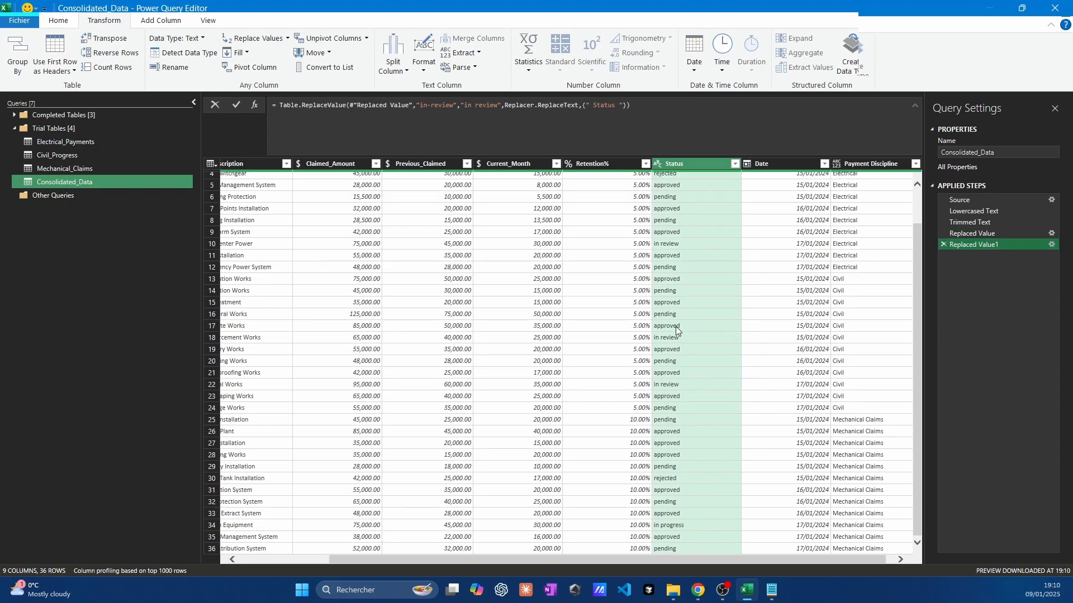
- Capitalize each word in the Status column
{"action": "scroll", "coordinate": [675, 326], "scroll_direction": "up", "scroll_amount": 2}
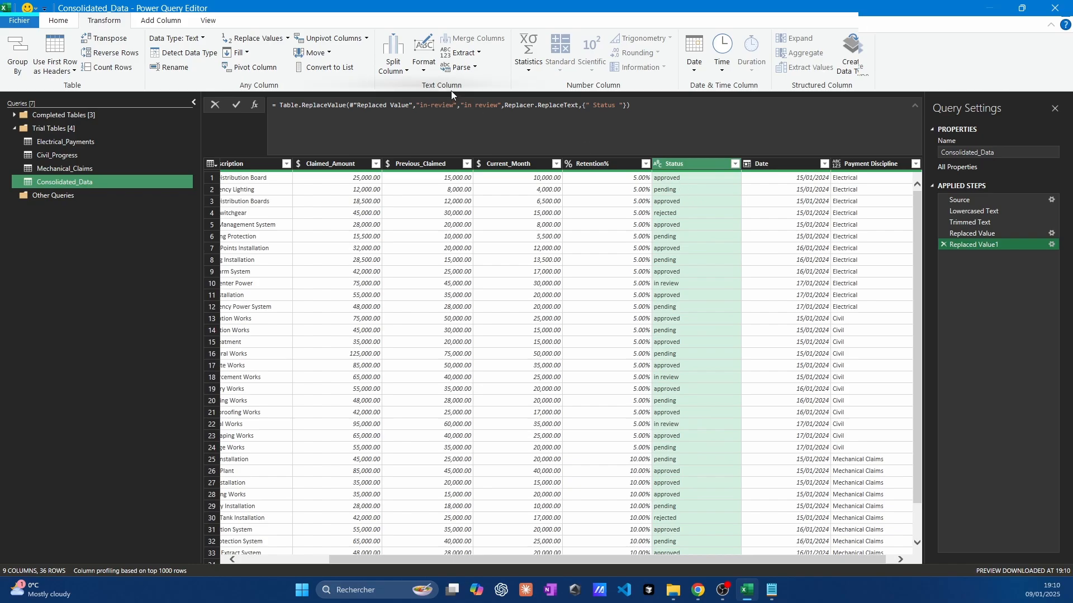
{"action": "left_click", "coordinate": [423, 61]}
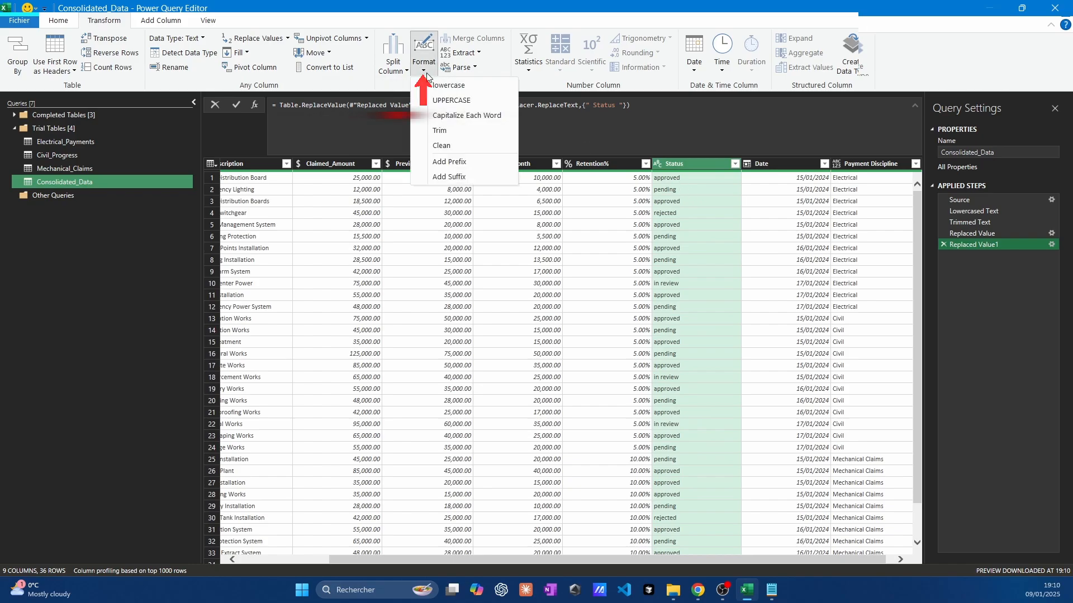
{"action": "left_click", "coordinate": [450, 116]}
{"action": "scroll", "coordinate": [670, 388], "scroll_direction": "down", "scroll_amount": 1}
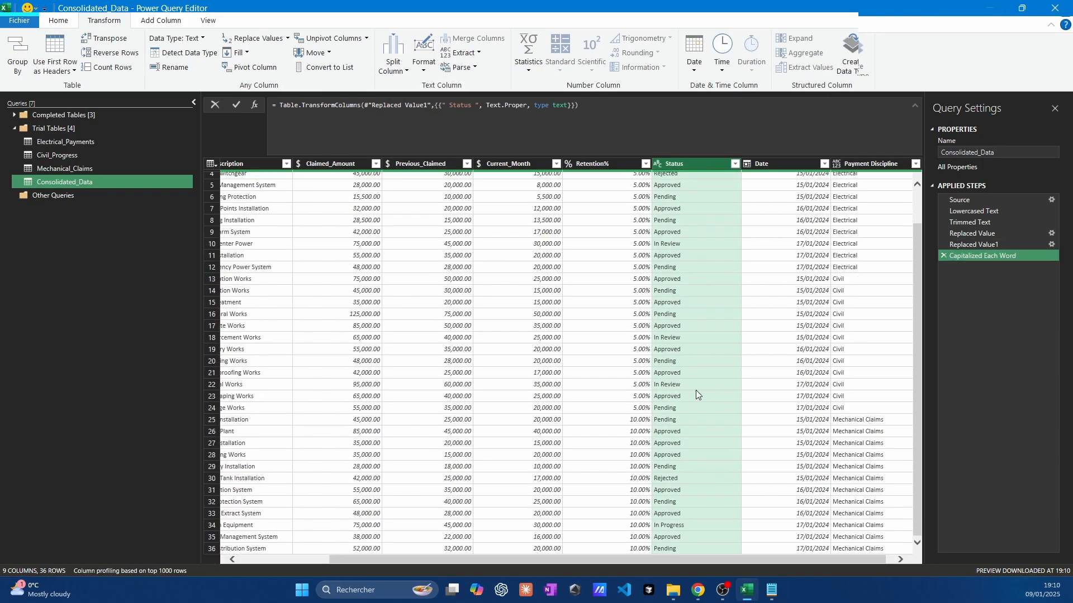
- Close the query editor and load Consolidated_Data as a connection only, adding it to the data model
{"action": "left_click", "coordinate": [60, 23]}
{"action": "left_click", "coordinate": [20, 67]}
{"action": "left_click", "coordinate": [39, 102]}
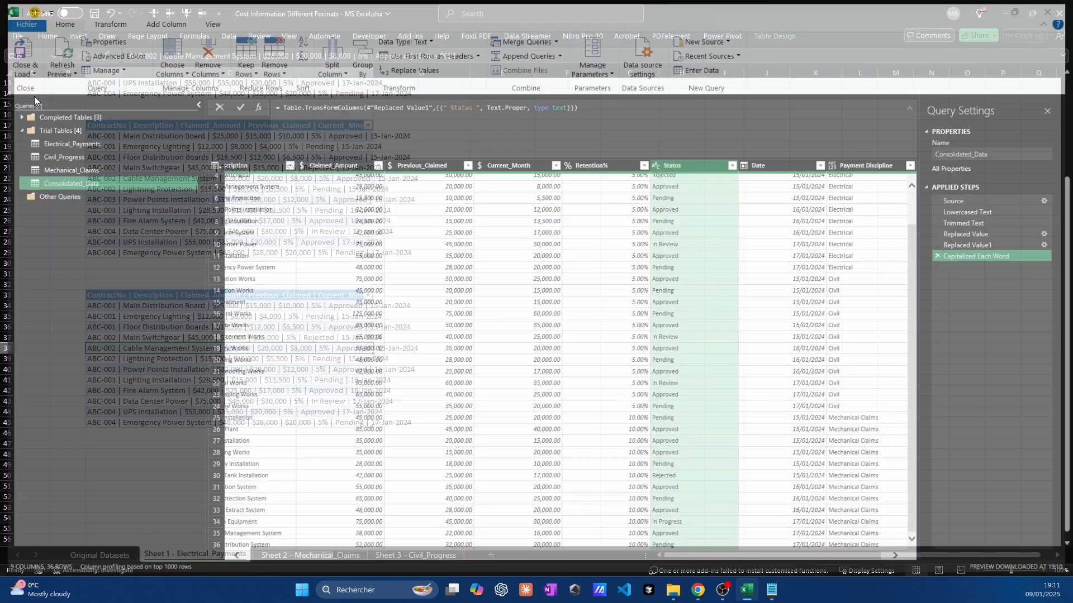
{"action": "left_click", "coordinate": [329, 293]}
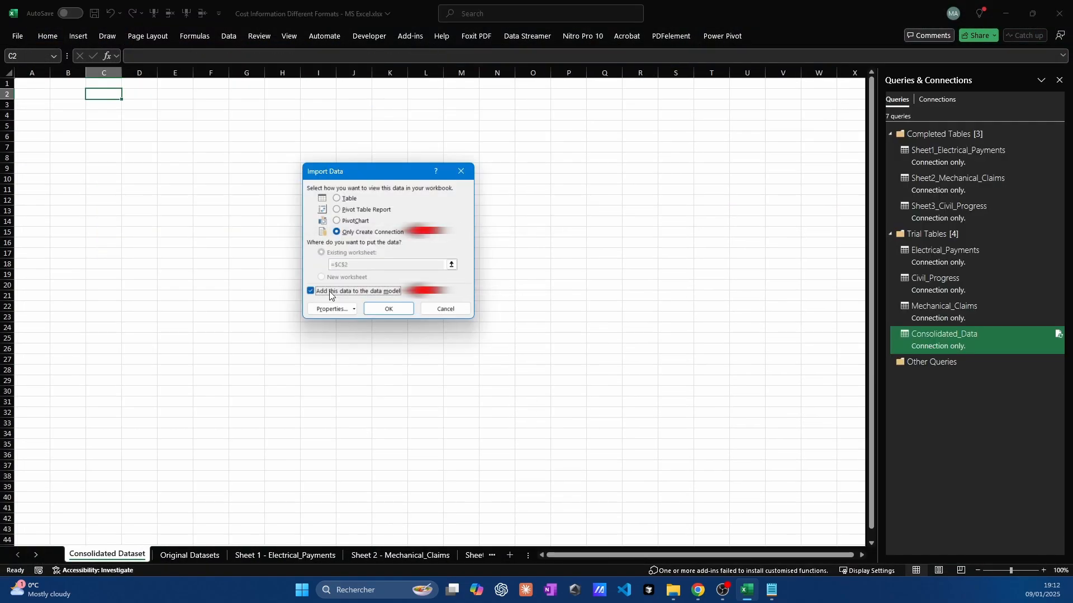
{"action": "left_click", "coordinate": [387, 309]}
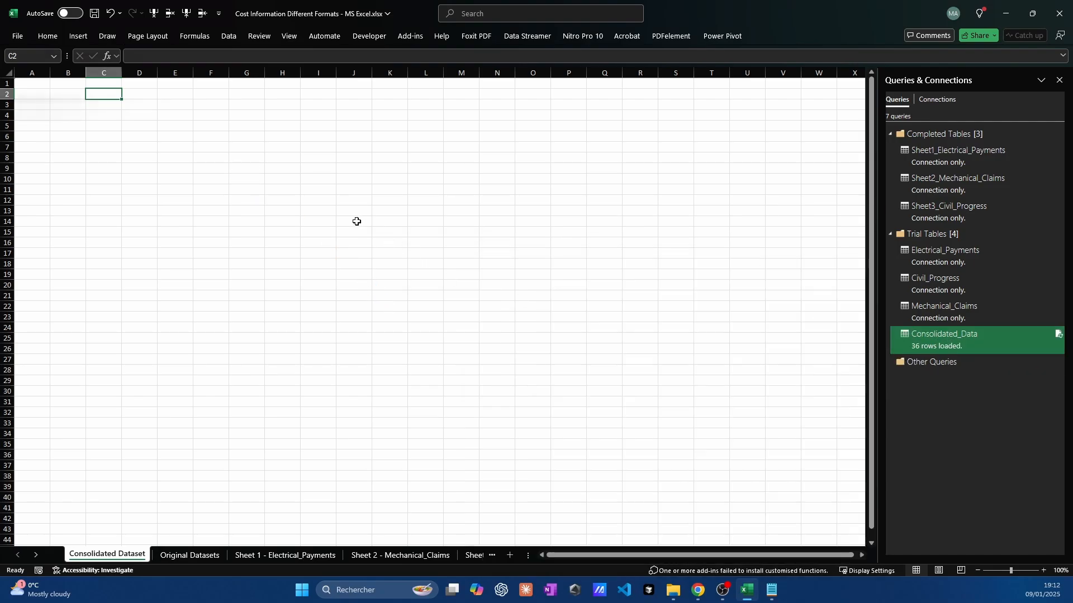
- Insert a PivotTable from the data model at cell C2 of the existing Consolidated Dataset worksheet
{"action": "left_click", "coordinate": [79, 35]}
{"action": "left_click", "coordinate": [40, 82]}
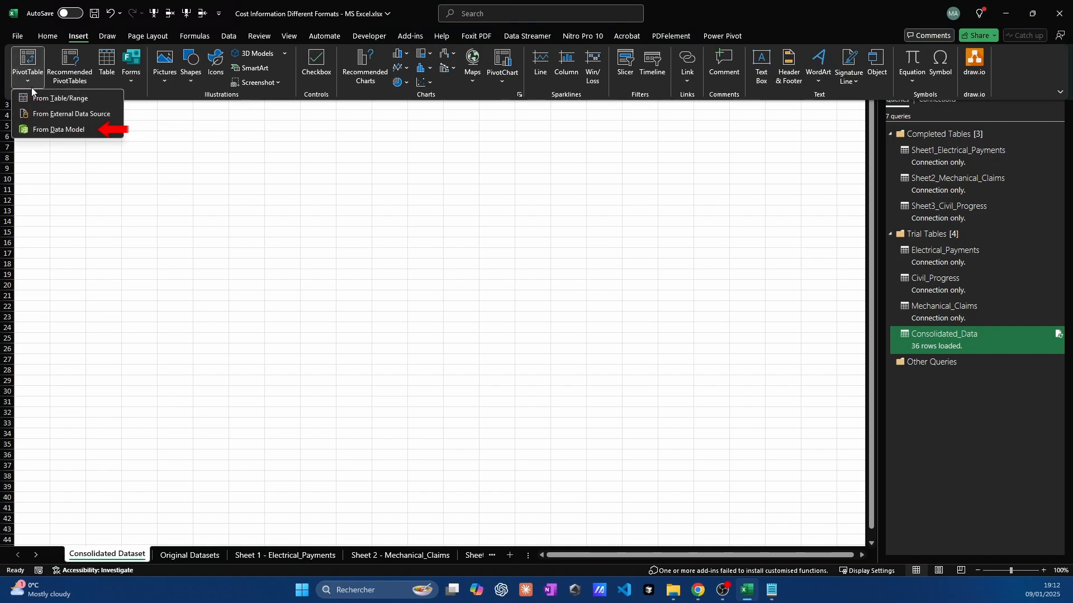
{"action": "left_click", "coordinate": [58, 129]}
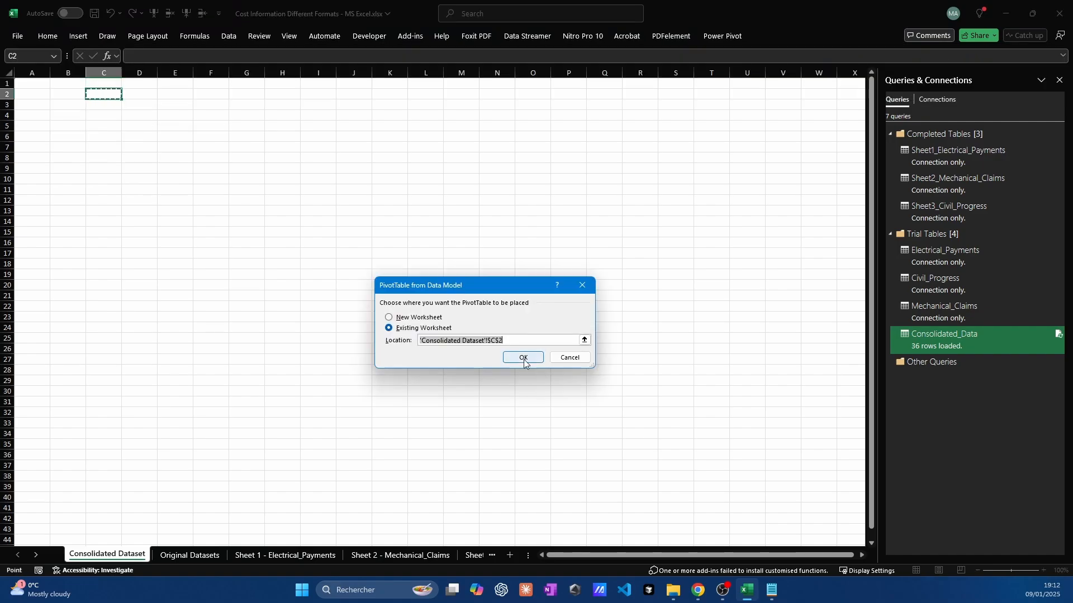
{"action": "left_click", "coordinate": [524, 360]}
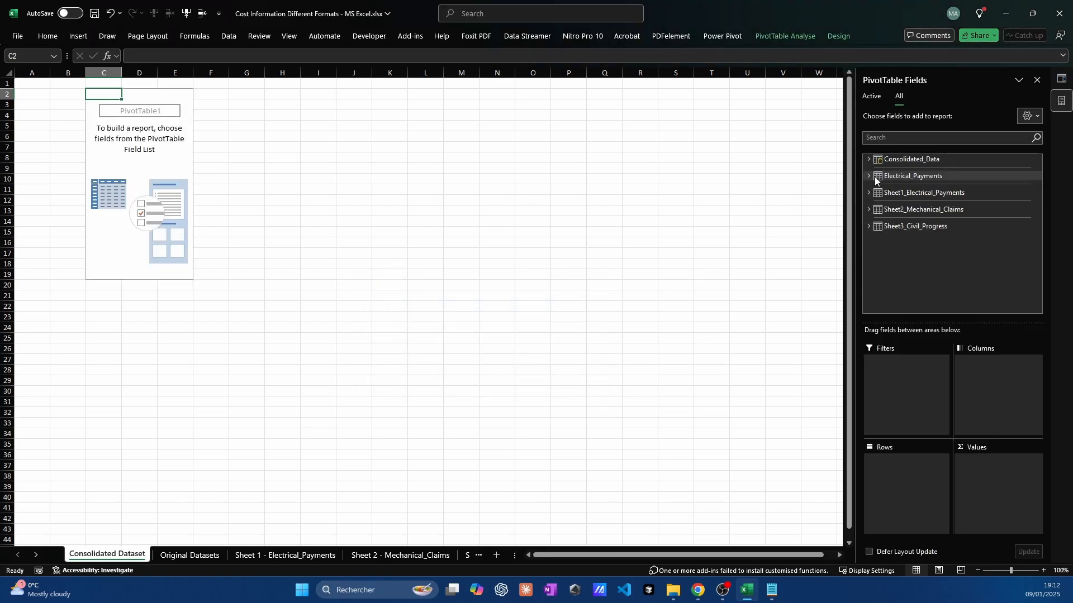
- Add ContractNo from Consolidated_Data as PivotTable rows, and Claimed_Amount, Previous_Claimed and Current_Month as values
{"action": "left_click", "coordinate": [868, 160]}
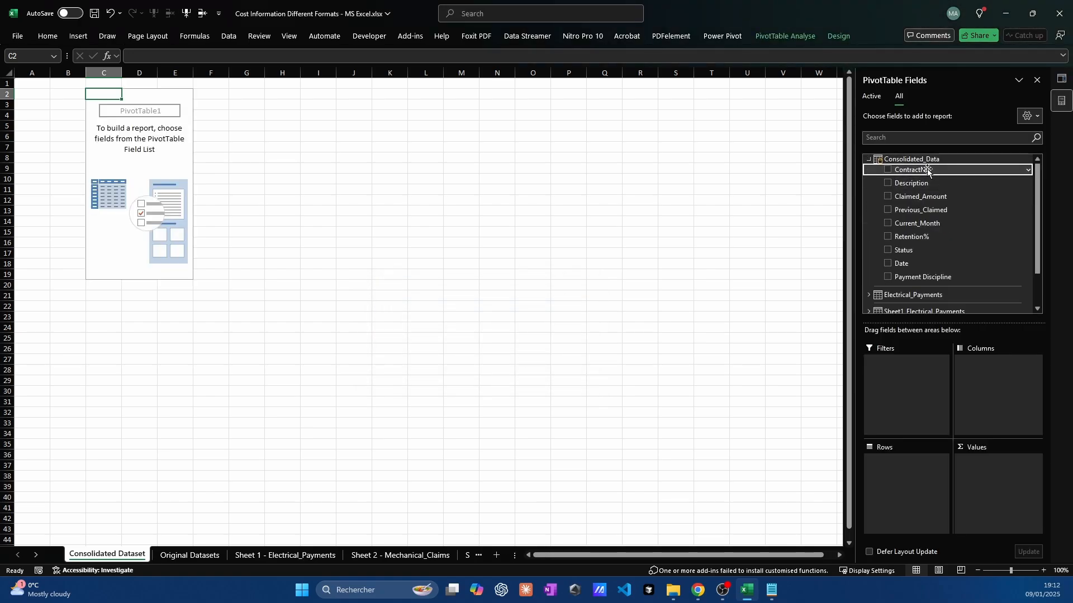
{"action": "left_click_drag", "start_coordinate": [922, 174], "coordinate": [894, 463]}
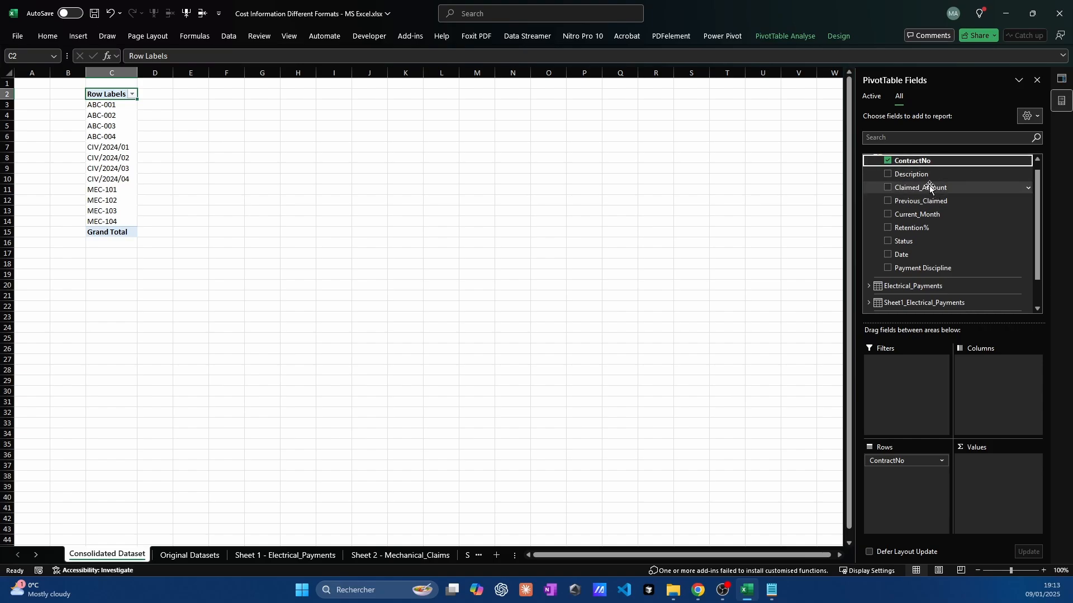
{"action": "left_click_drag", "start_coordinate": [930, 187], "coordinate": [997, 492]}
{"action": "left_click_drag", "start_coordinate": [917, 205], "coordinate": [987, 503]}
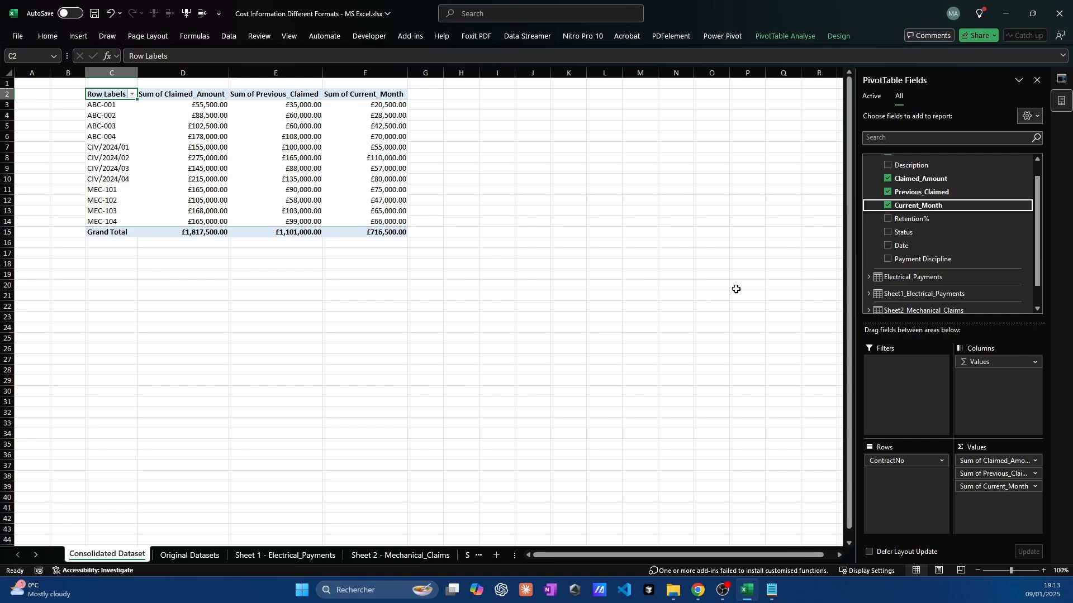
- Insert a slicer on the Payment Discipline field for the PivotTable
{"action": "left_click", "coordinate": [661, 218]}
{"action": "left_click", "coordinate": [384, 125]}
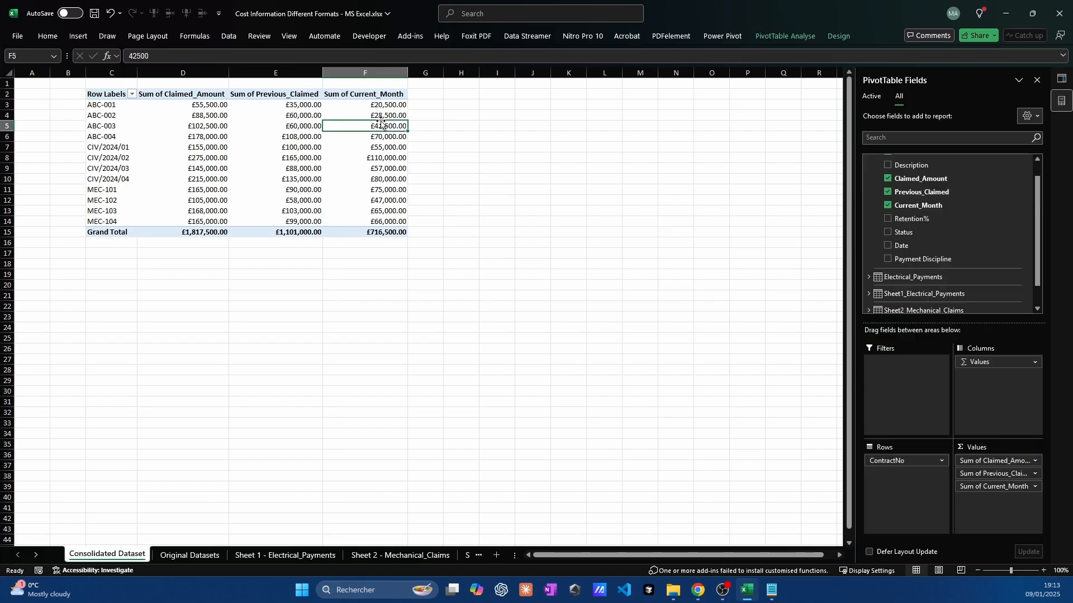
{"action": "left_click", "coordinate": [793, 35]}
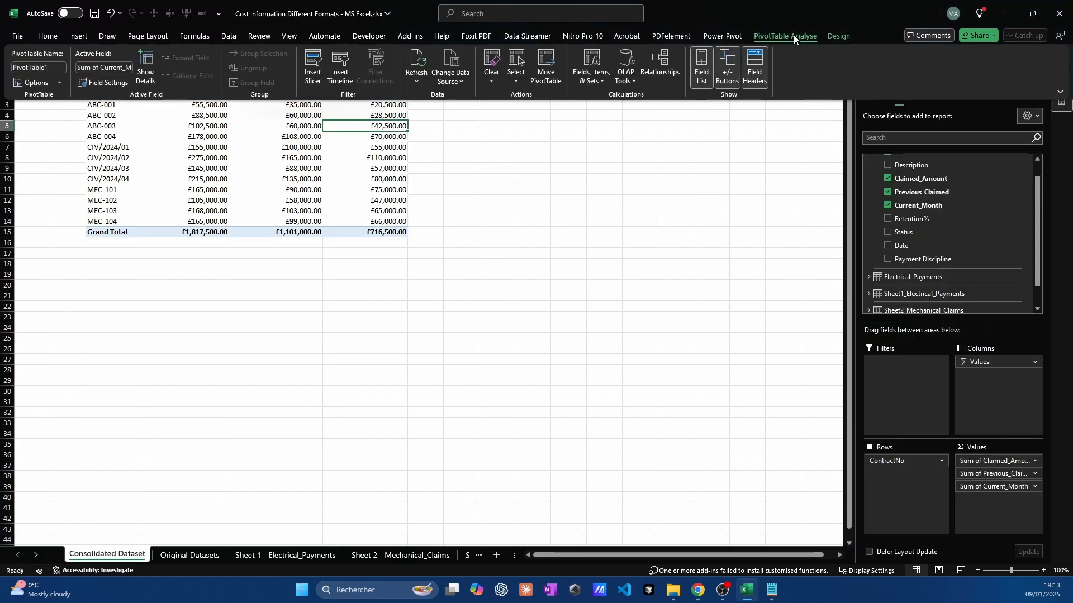
{"action": "left_click", "coordinate": [313, 67]}
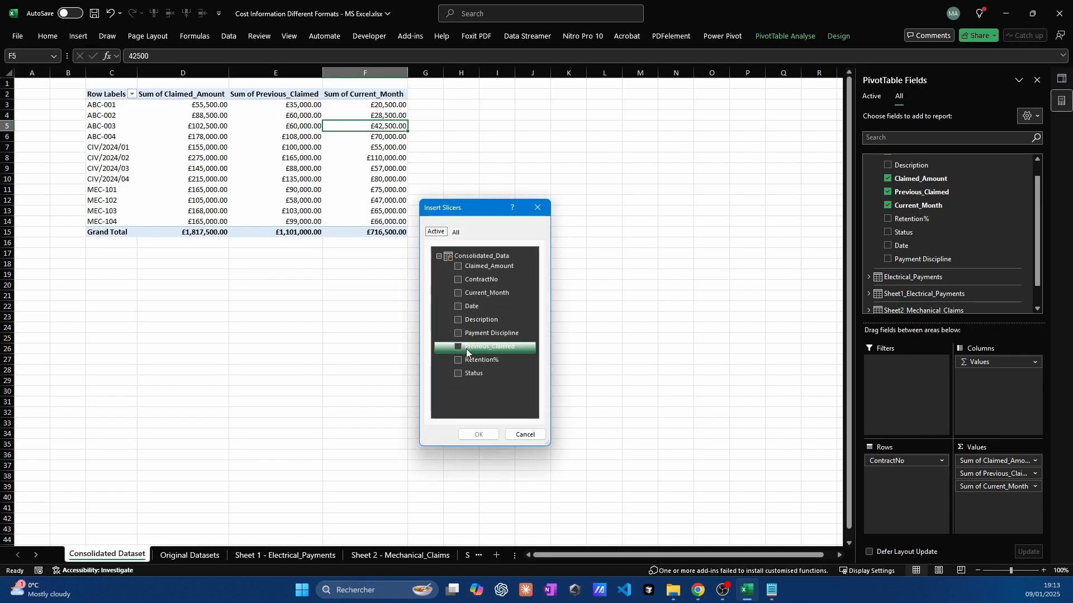
{"action": "left_click", "coordinate": [458, 334]}
{"action": "left_click", "coordinate": [478, 434]}
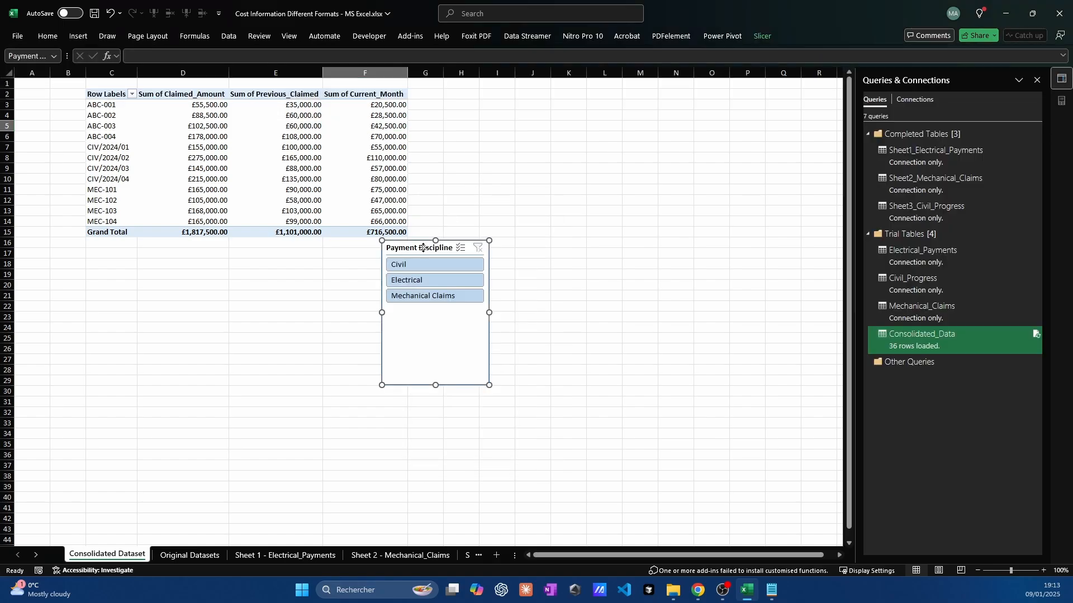
- Move the Payment Discipline slicer beside the PivotTable and filter by individual disciplines, ending on Mechanical Claims
{"action": "left_click_drag", "start_coordinate": [423, 247], "coordinate": [501, 126]}
{"action": "left_click", "coordinate": [486, 139]}
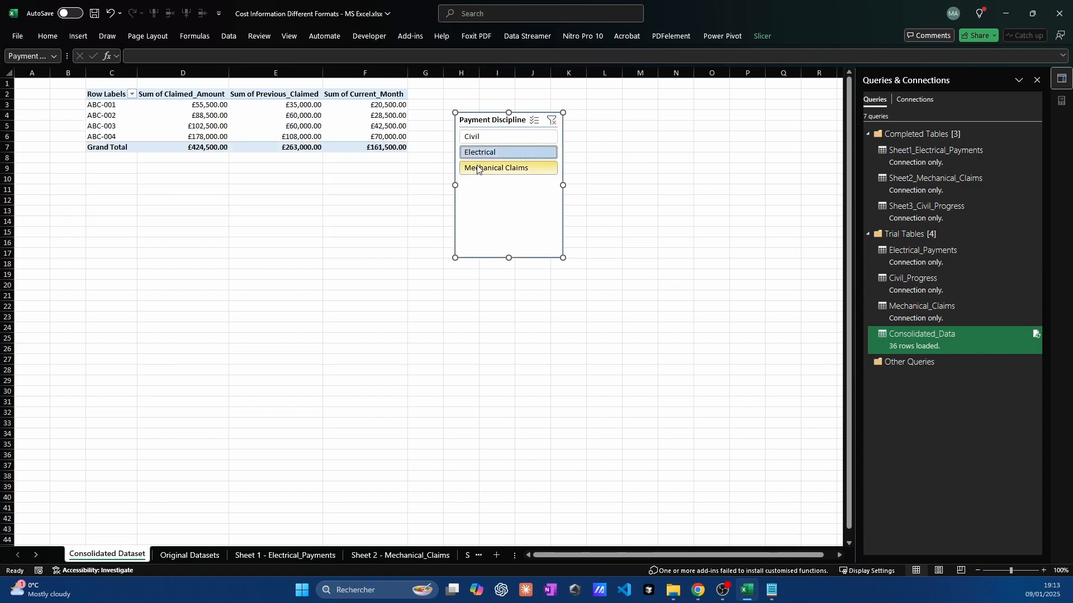
{"action": "left_click", "coordinate": [207, 98]}
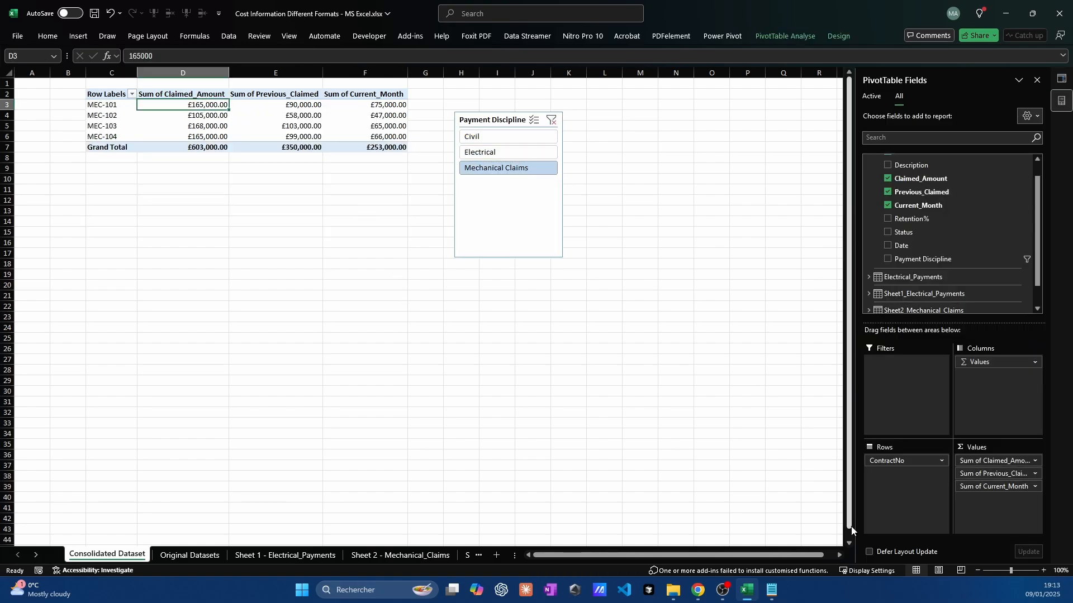
{"action": "double_click", "coordinate": [993, 460]}
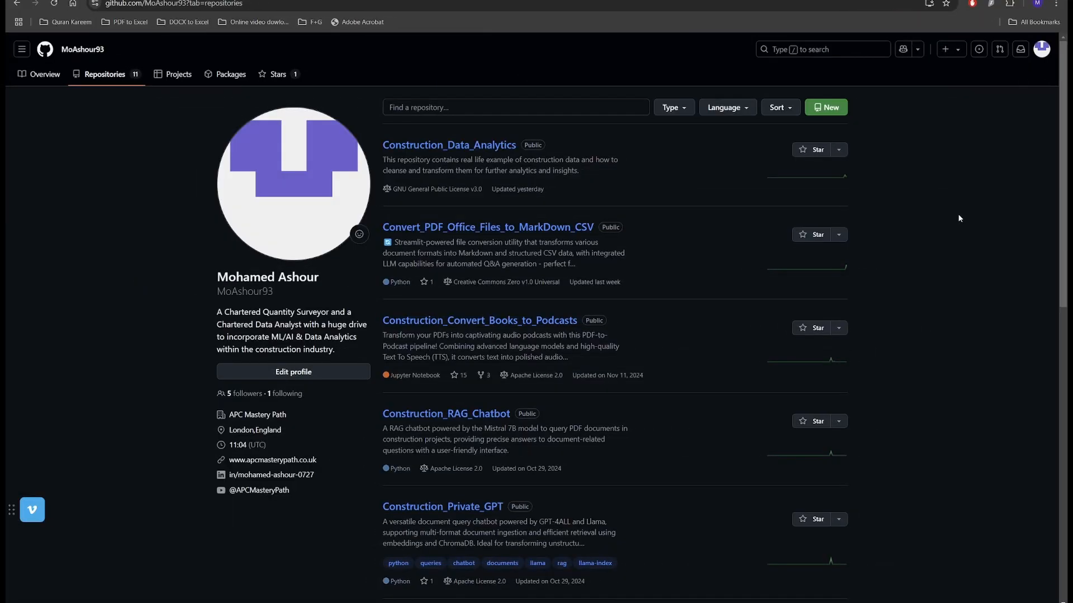
- Switch to the GitHub profile in the browser and look through its list of public repositories
{"action": "scroll", "coordinate": [956, 220], "scroll_direction": "down", "scroll_amount": 4}
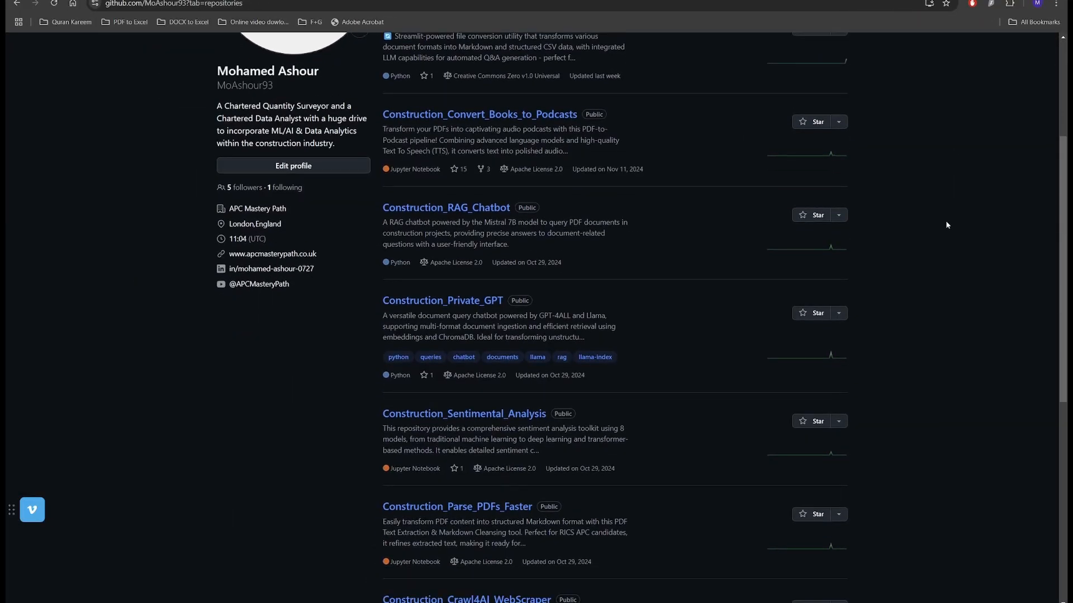
{"action": "scroll", "coordinate": [946, 224], "scroll_direction": "down", "scroll_amount": 7}
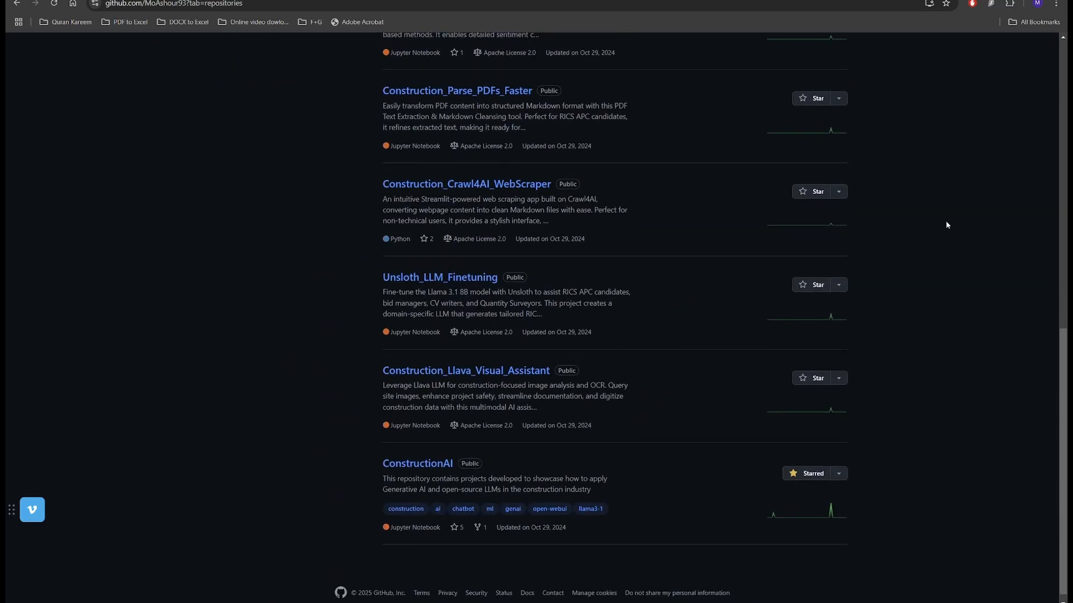
{"action": "scroll", "coordinate": [946, 224], "scroll_direction": "up", "scroll_amount": 6}
{"action": "scroll", "coordinate": [946, 224], "scroll_direction": "up", "scroll_amount": 5}
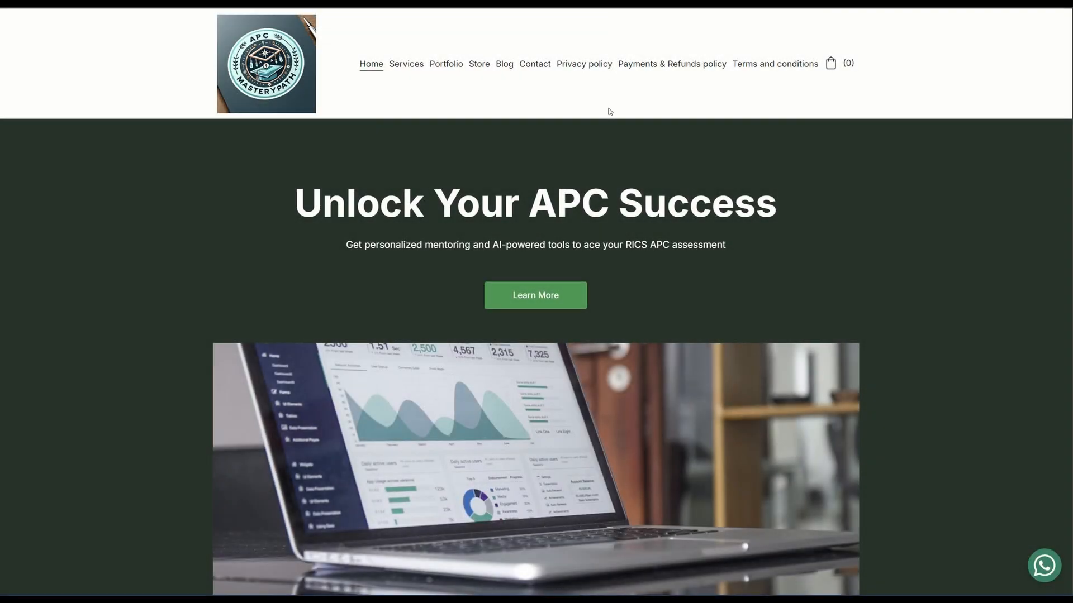
- Look through the APC Mastery Path website's home page and its Services page, including the teaching course and mentorship offers
{"action": "scroll", "coordinate": [601, 135], "scroll_direction": "down", "scroll_amount": 6}
{"action": "scroll", "coordinate": [601, 135], "scroll_direction": "down", "scroll_amount": 15}
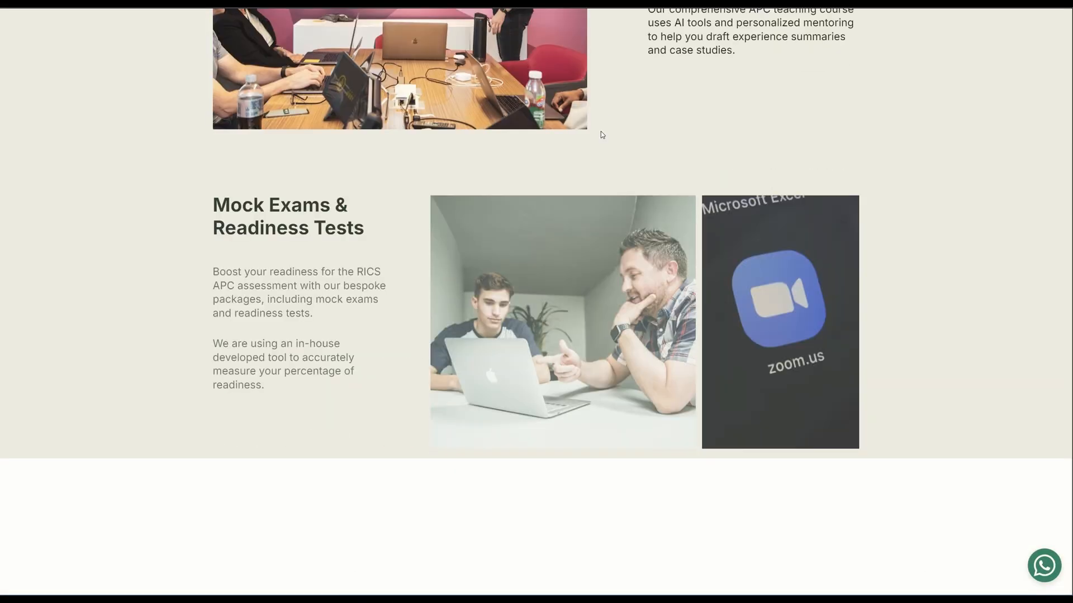
{"action": "scroll", "coordinate": [601, 134], "scroll_direction": "up", "scroll_amount": 20}
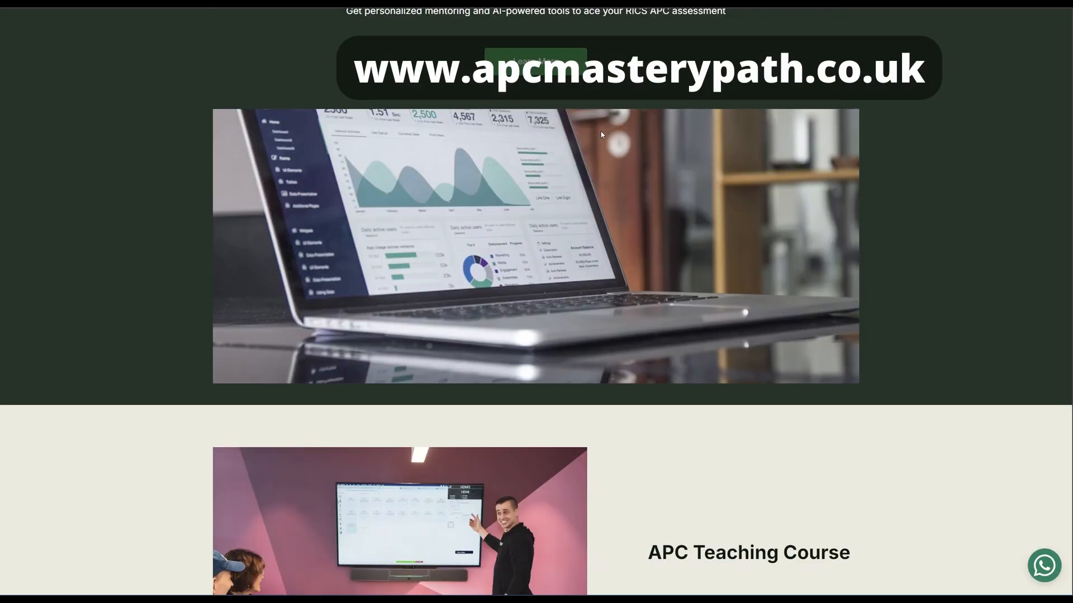
{"action": "left_click", "coordinate": [462, 115]}
{"action": "scroll", "coordinate": [588, 197], "scroll_direction": "down", "scroll_amount": 10}
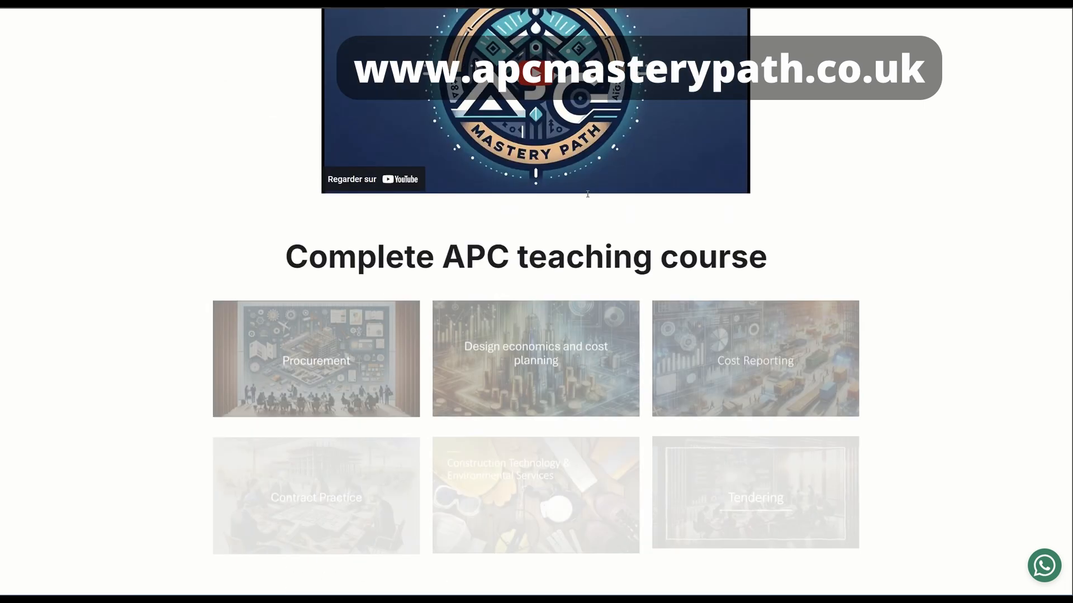
{"action": "scroll", "coordinate": [588, 197], "scroll_direction": "down", "scroll_amount": 5}
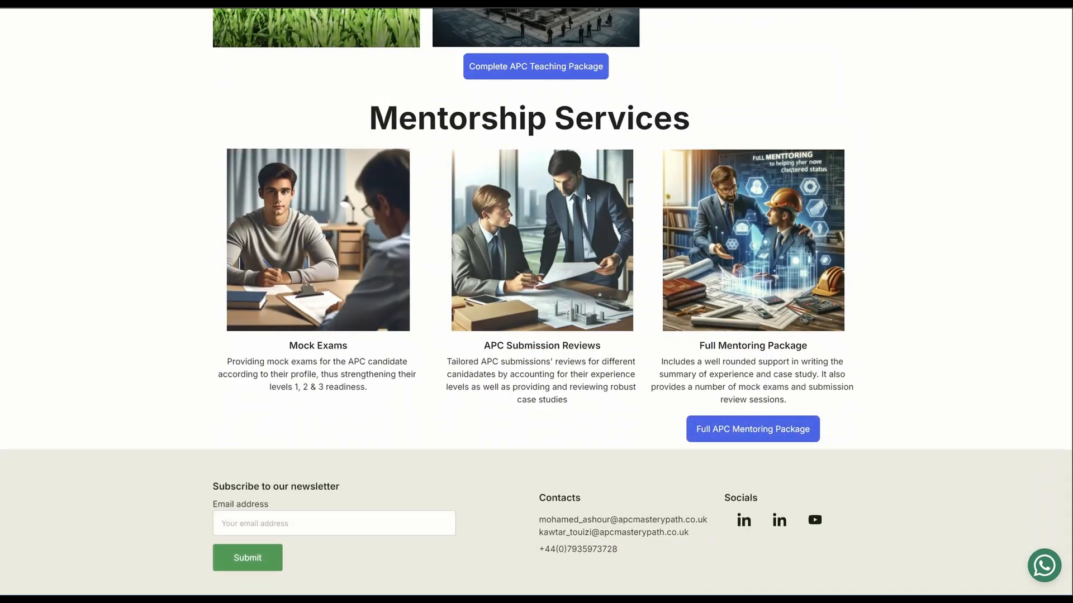
{"action": "scroll", "coordinate": [588, 197], "scroll_direction": "up", "scroll_amount": 15}
- Look through the website's Portfolio page with its background and projects, and the articles on its Blog page
{"action": "left_click", "coordinate": [464, 67]}
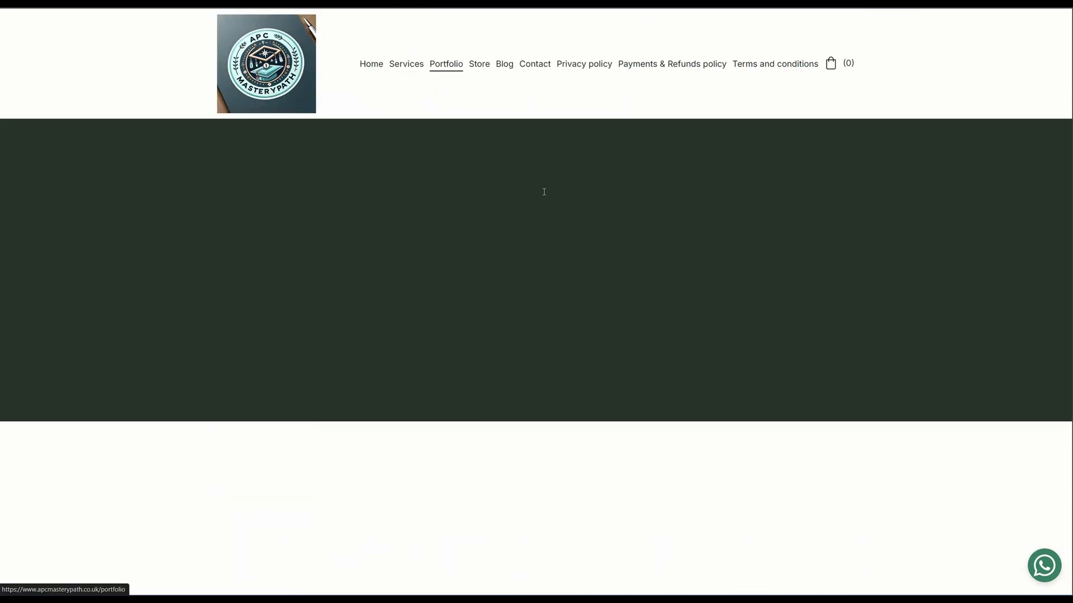
{"action": "scroll", "coordinate": [553, 201], "scroll_direction": "down", "scroll_amount": 8}
{"action": "scroll", "coordinate": [554, 208], "scroll_direction": "down", "scroll_amount": 20}
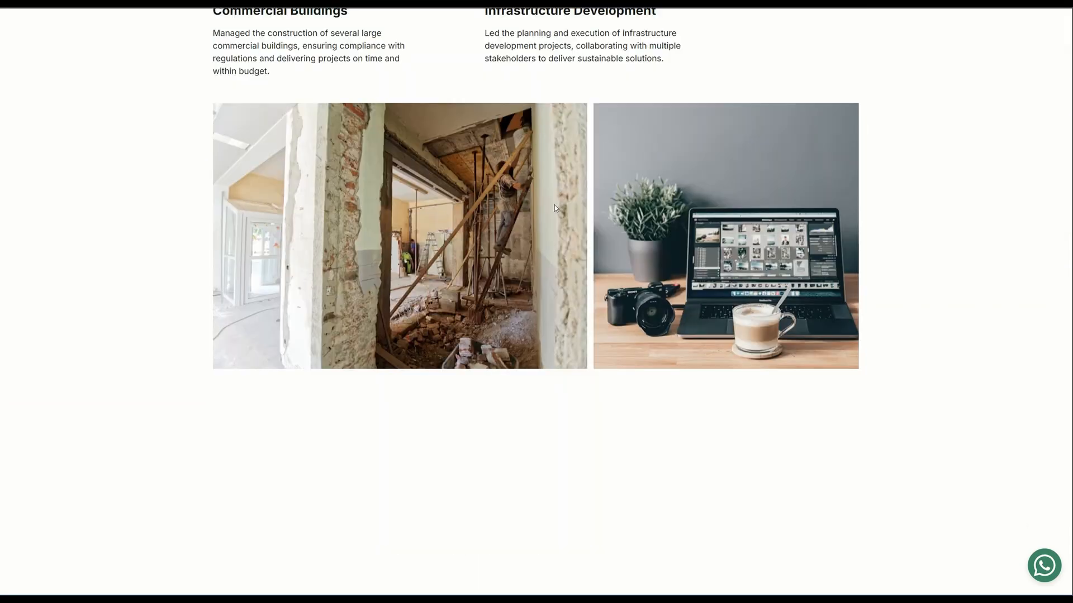
{"action": "scroll", "coordinate": [556, 209], "scroll_direction": "down", "scroll_amount": 10}
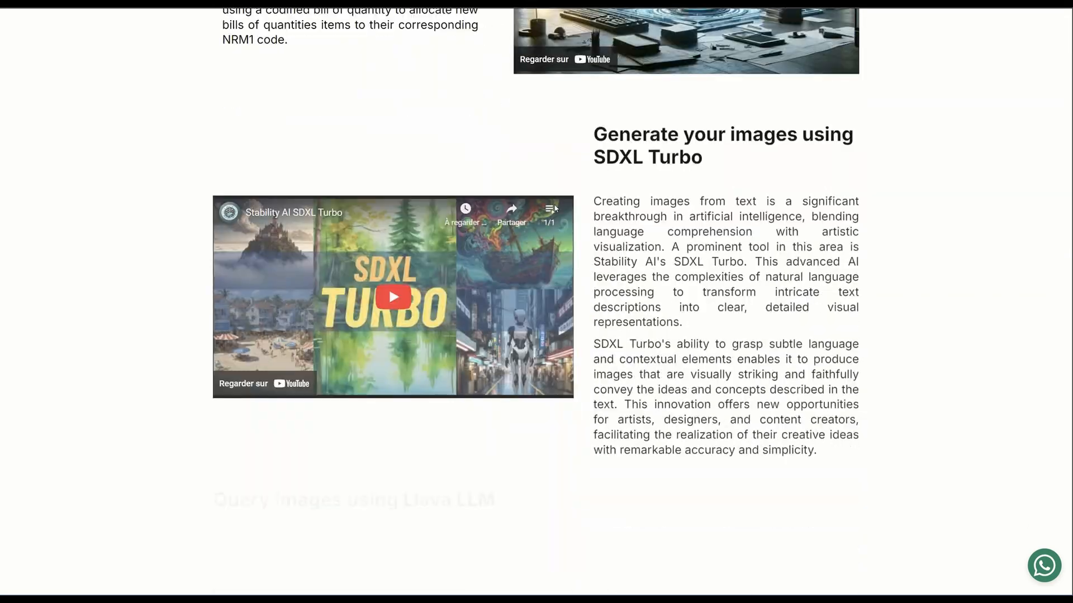
{"action": "scroll", "coordinate": [556, 208], "scroll_direction": "up", "scroll_amount": 20}
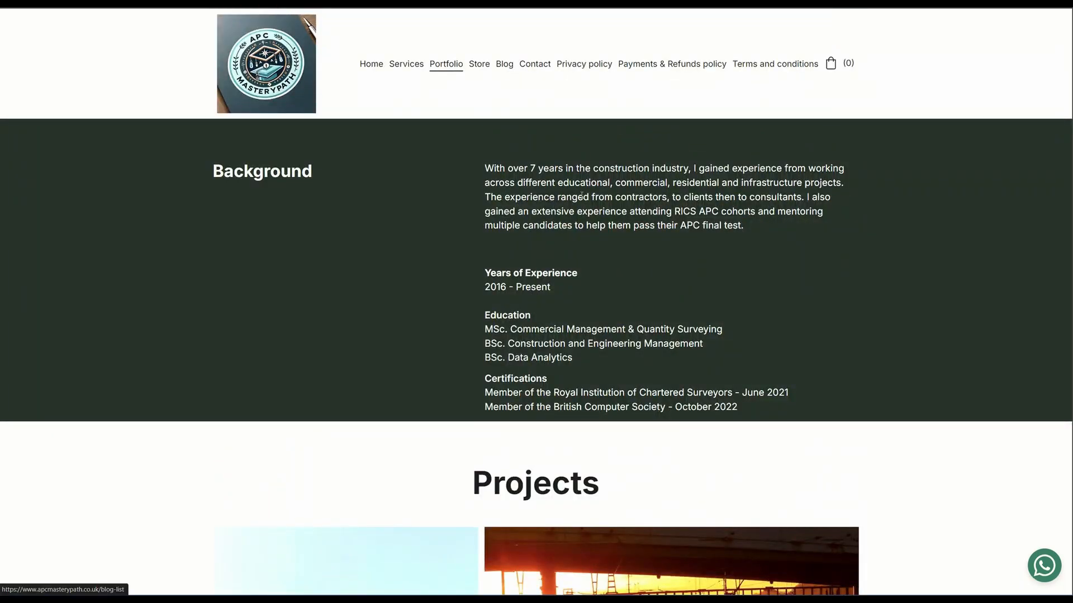
{"action": "scroll", "coordinate": [581, 199], "scroll_direction": "down", "scroll_amount": 15}
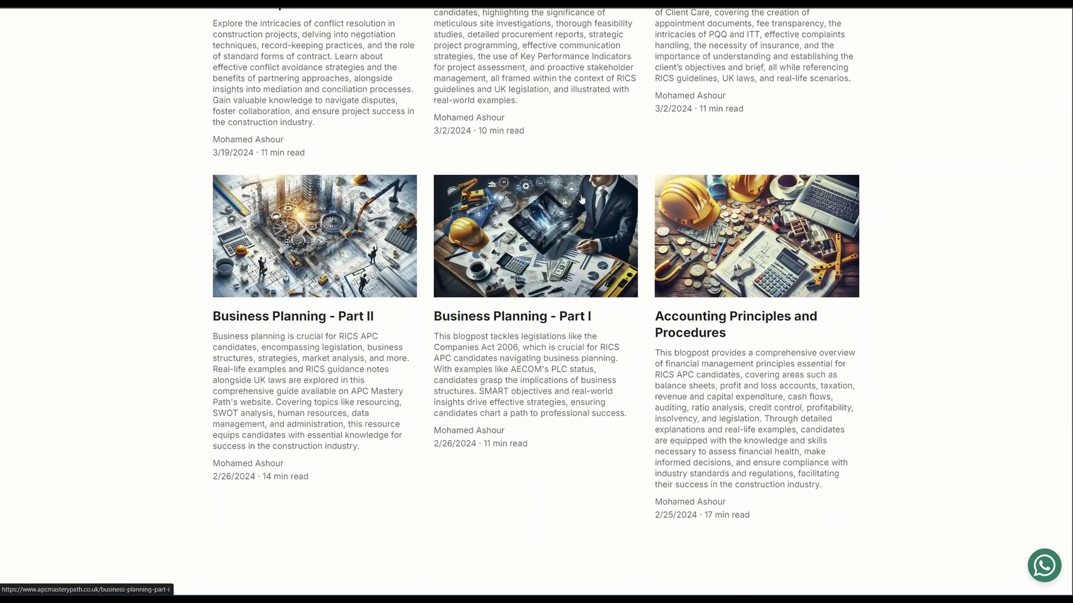
{"action": "scroll", "coordinate": [581, 198], "scroll_direction": "down", "scroll_amount": 20}
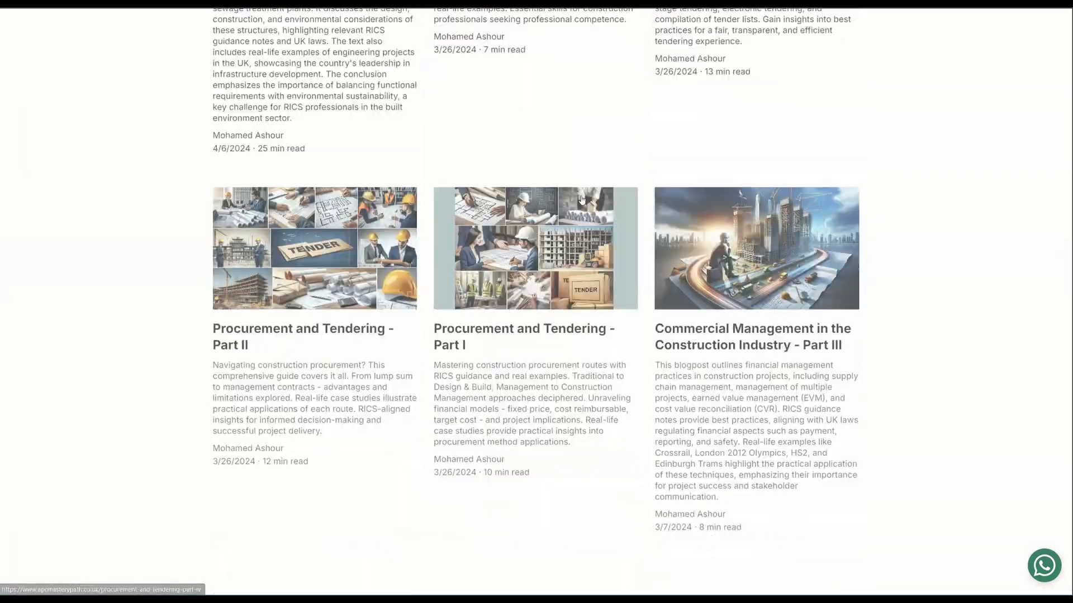
{"action": "scroll", "coordinate": [581, 200], "scroll_direction": "down", "scroll_amount": 8}
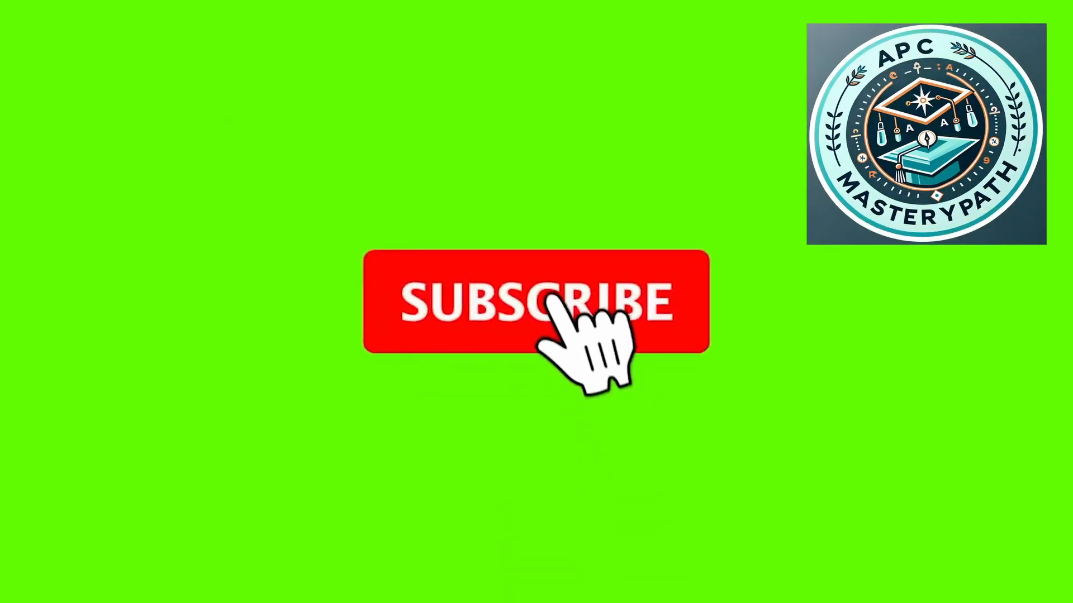